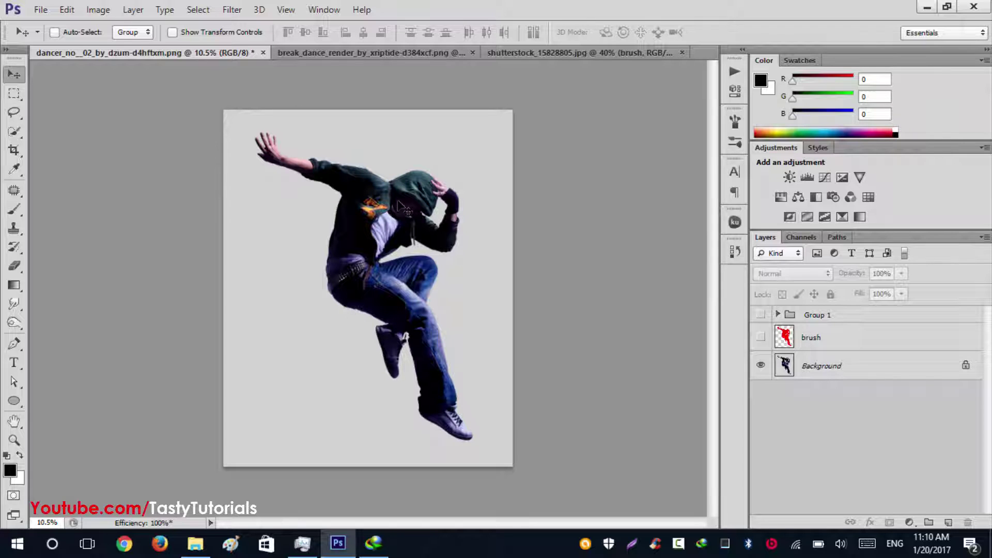
# Show the red brush layer to compare its silhouette with the dancer photo, and hide it again
pyautogui.click(760, 337)
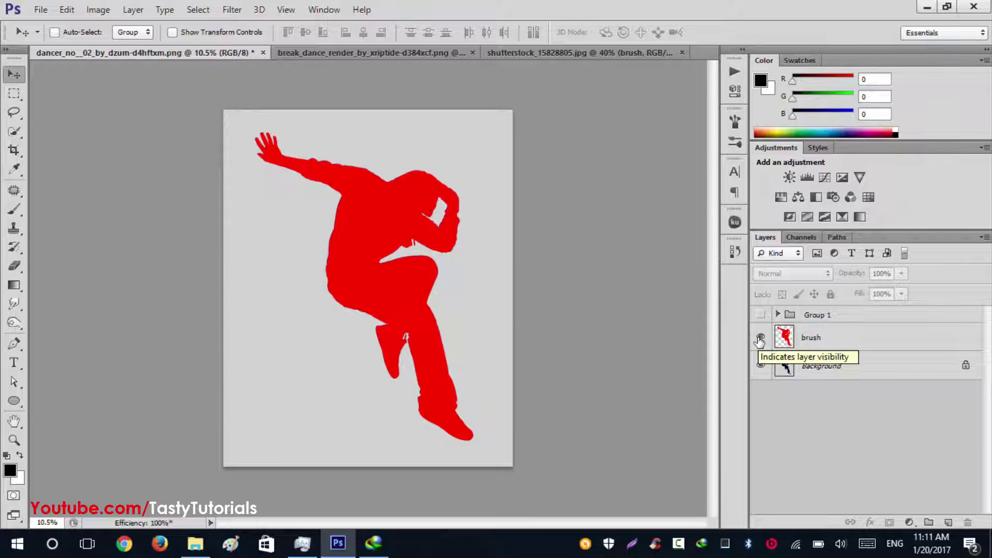
pyautogui.click(760, 338)
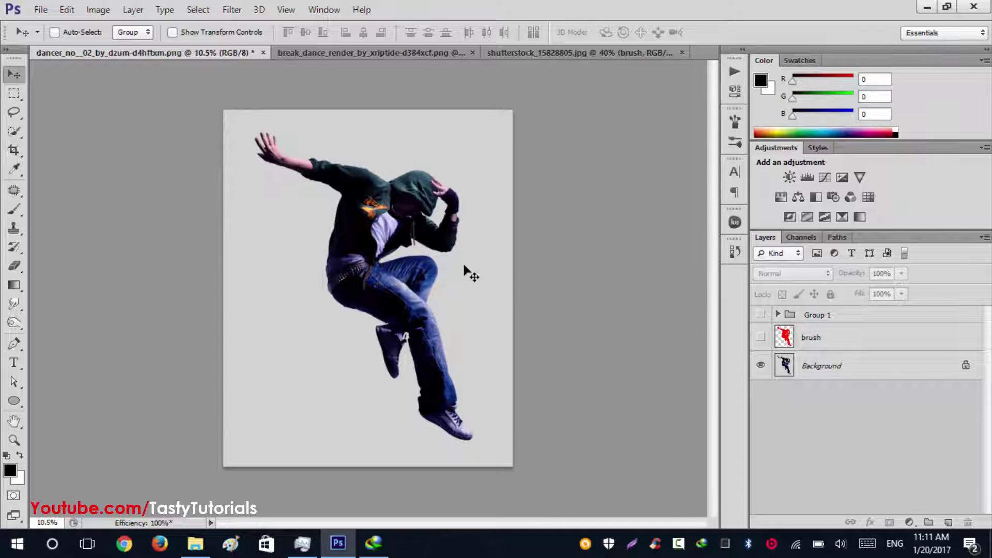
# Activate the Brush tool and add a new empty layer above Group 1
pyautogui.click(14, 209)
pyautogui.click(56, 205)
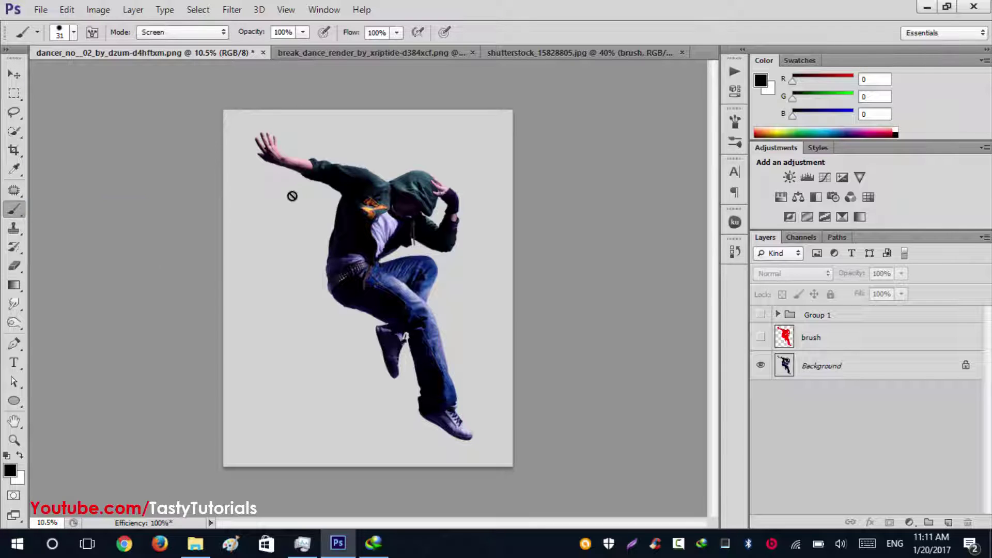
pyautogui.click(948, 522)
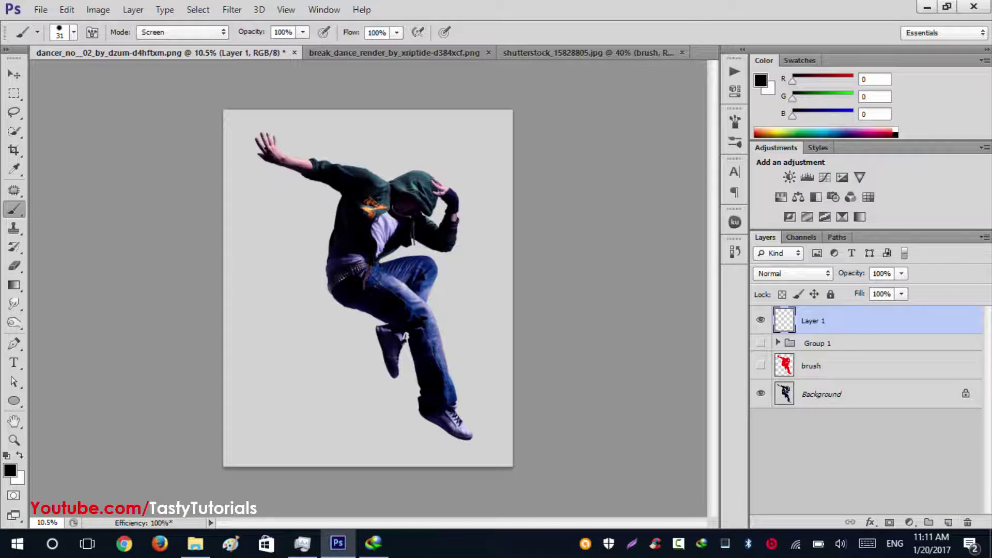
# Try a soft brush of 453 px and 0% hardness with a black stroke beside and over the dancer, and undo the stroke
pyautogui.rightClick(326, 216)
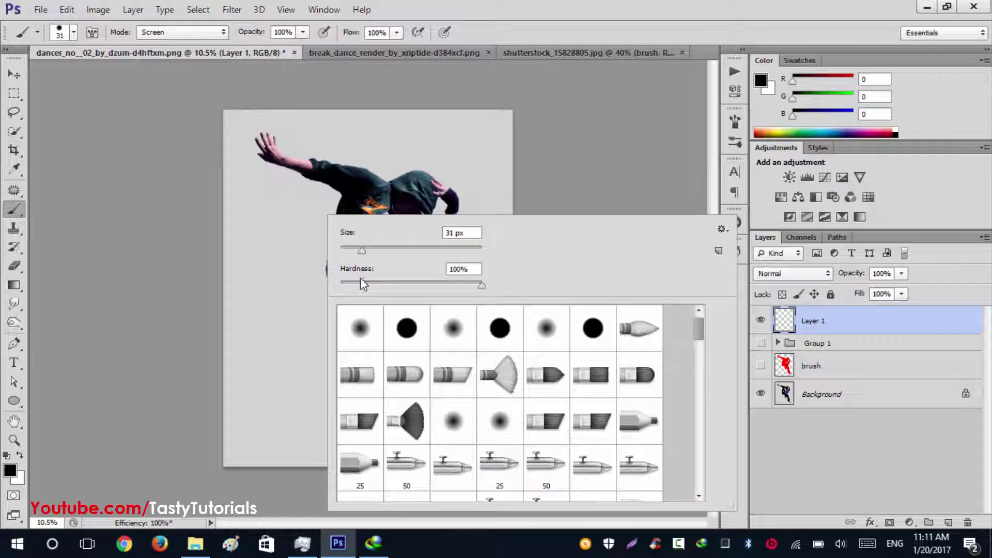
pyautogui.moveTo(483, 289); pyautogui.dragTo(341, 294)
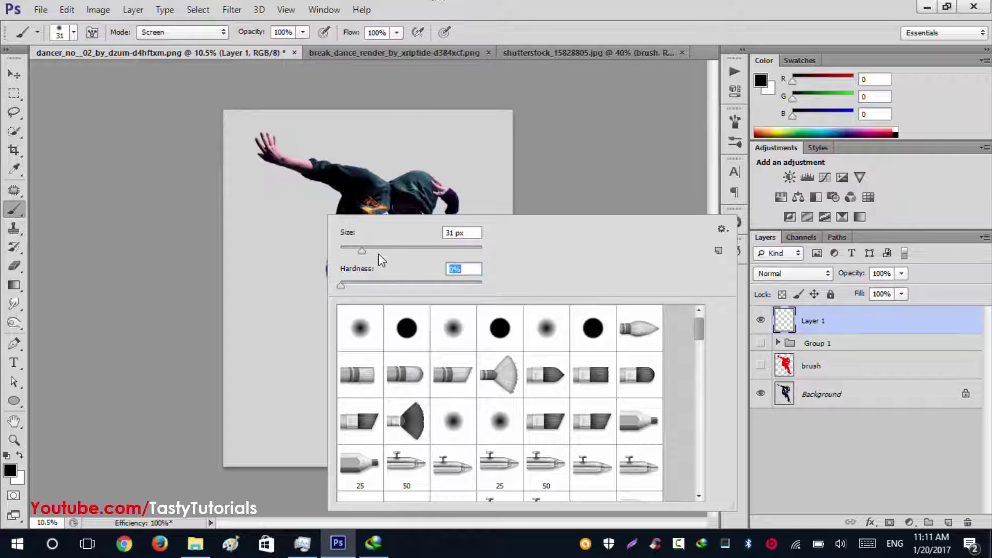
pyautogui.moveTo(362, 250); pyautogui.dragTo(465, 253)
pyautogui.press('Return')
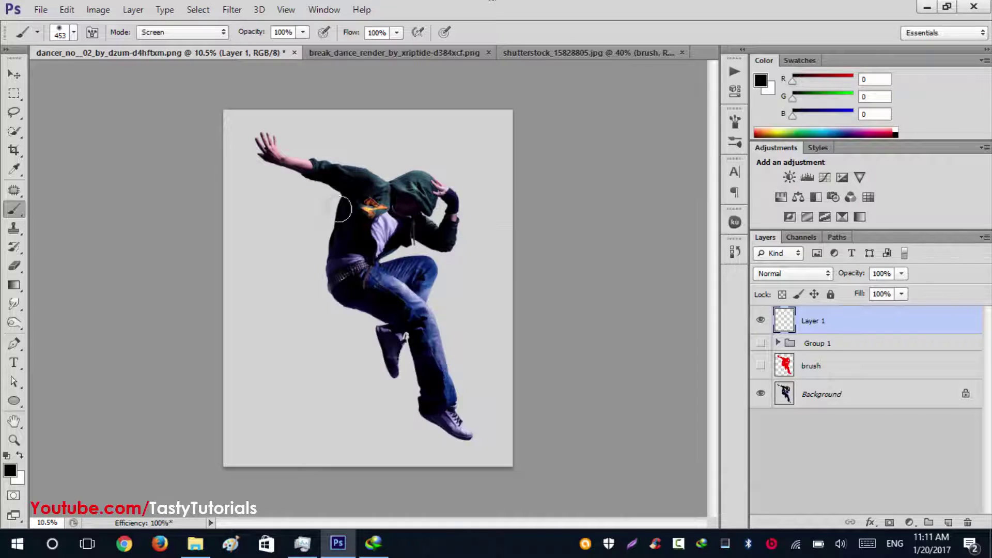
pyautogui.moveTo(282, 194)
pyautogui.mouseDown()
pyautogui.moveTo(290, 253)
pyautogui.moveTo(284, 366)
pyautogui.moveTo(253, 268)
pyautogui.moveTo(248, 190)
pyautogui.moveTo(296, 151)
pyautogui.moveTo(347, 306)
pyautogui.moveTo(350, 396)
pyautogui.mouseUp()
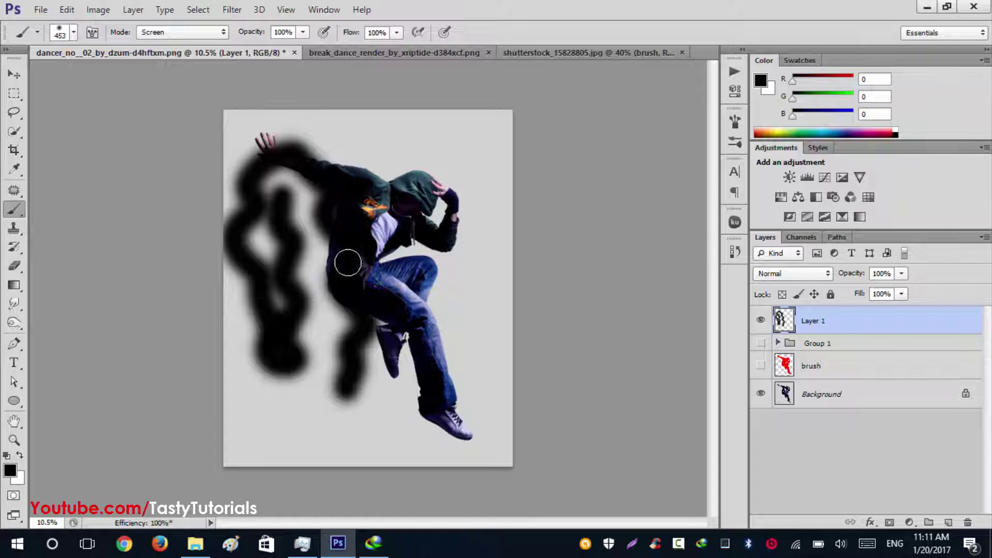
pyautogui.hotkey('ctrl', 'alt', 'z')
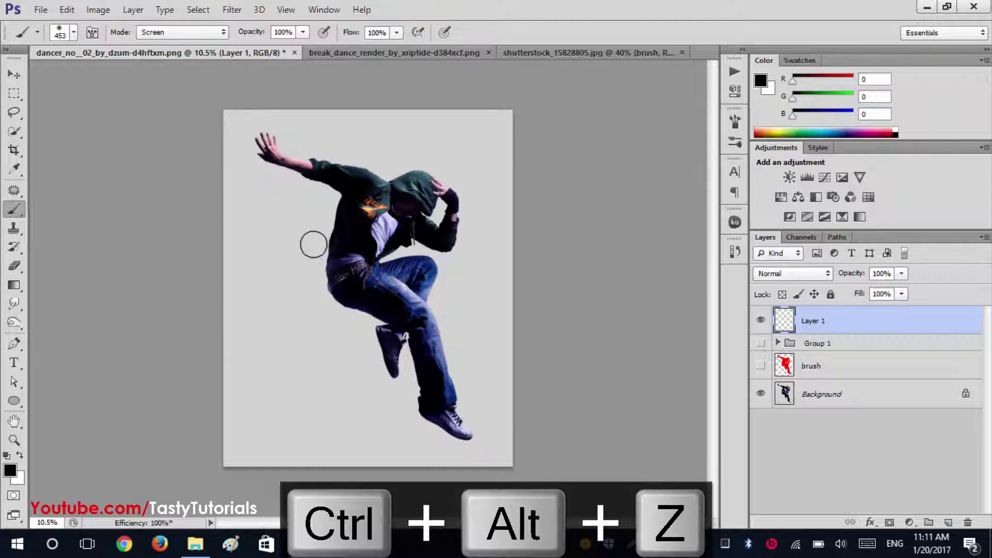
# Set the brush hardness to 100%, try a wavy black stroke beside the dancer's torso, and undo the stroke
pyautogui.rightClick(301, 191)
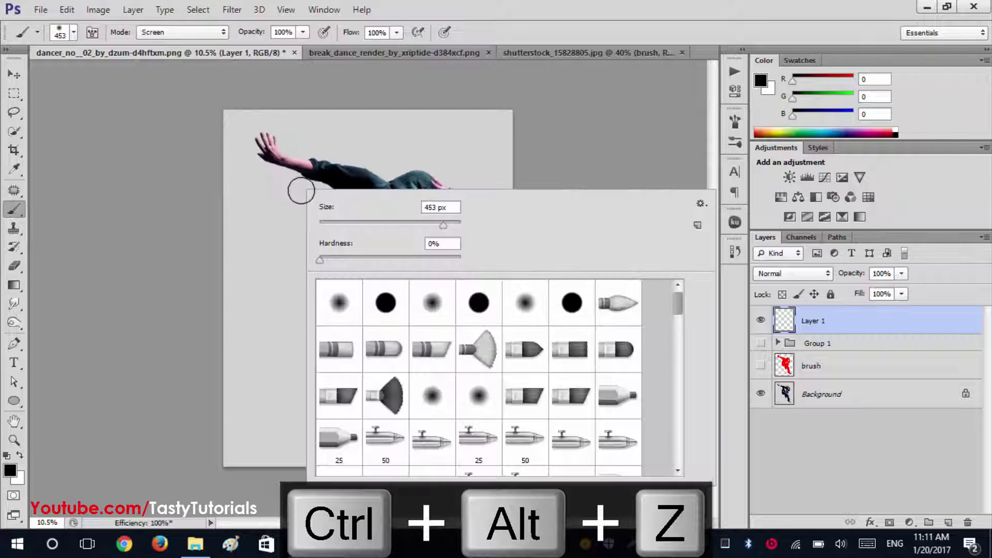
pyautogui.moveTo(320, 260); pyautogui.dragTo(461, 259)
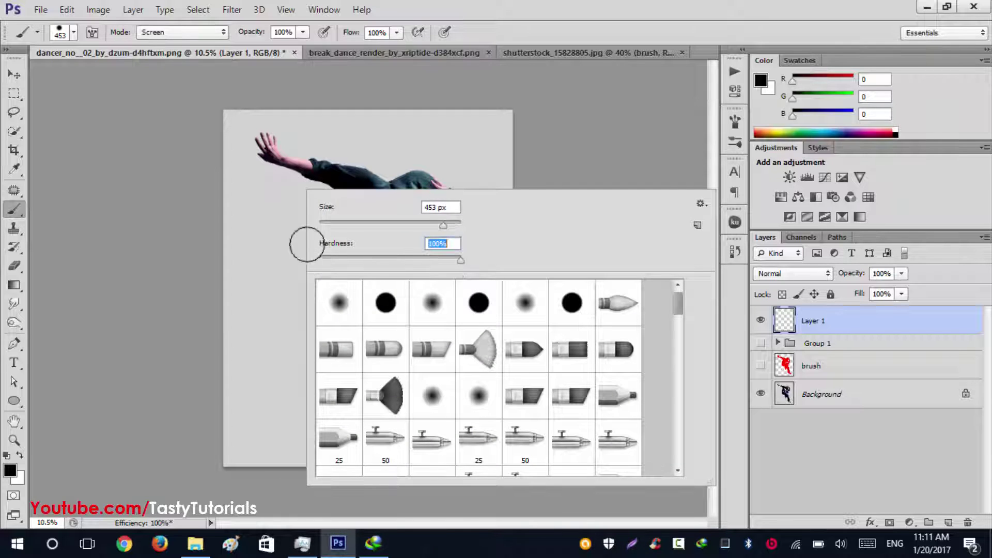
pyautogui.press('Return')
pyautogui.moveTo(306, 217)
pyautogui.mouseDown()
pyautogui.moveTo(293, 253)
pyautogui.moveTo(285, 387)
pyautogui.mouseUp()
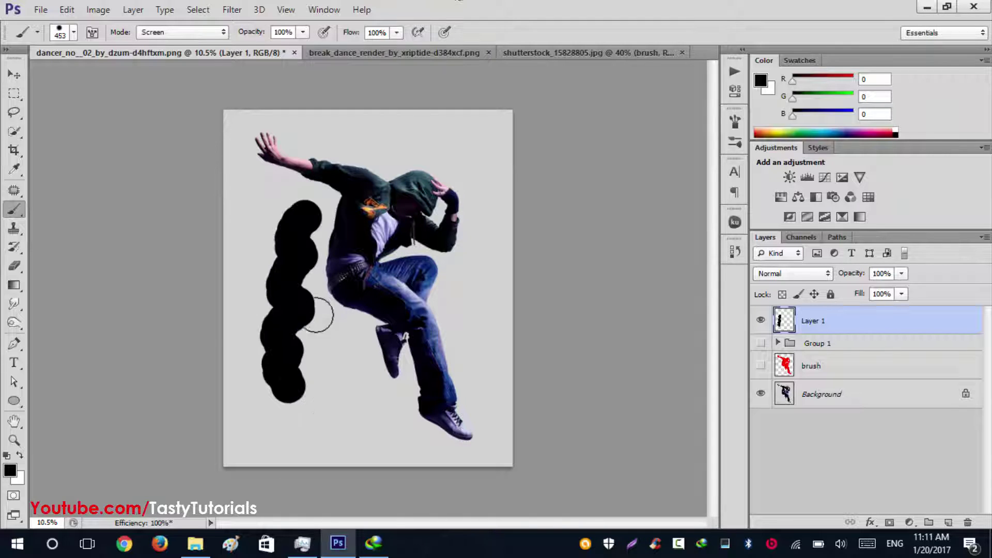
pyautogui.hotkey('ctrl', 'alt', 'z')
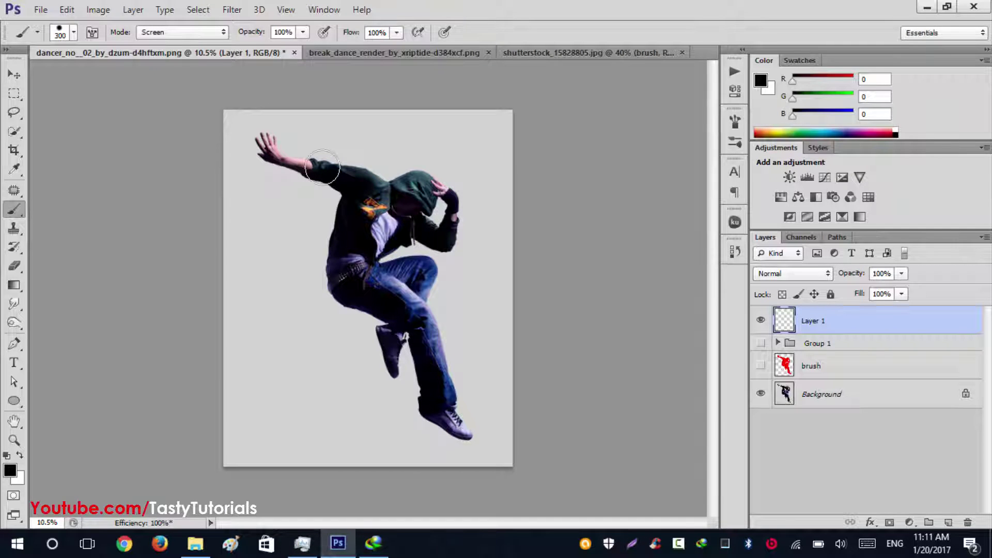
# Try a hard 300 px black stroke running down from below the outstretched hand, and undo it
pyautogui.moveTo(259, 175)
pyautogui.mouseDown()
pyautogui.moveTo(271, 183)
pyautogui.moveTo(292, 323)
pyautogui.mouseUp()
pyautogui.scroll(2, 304, 210)
pyautogui.scroll(3, 245, 186)
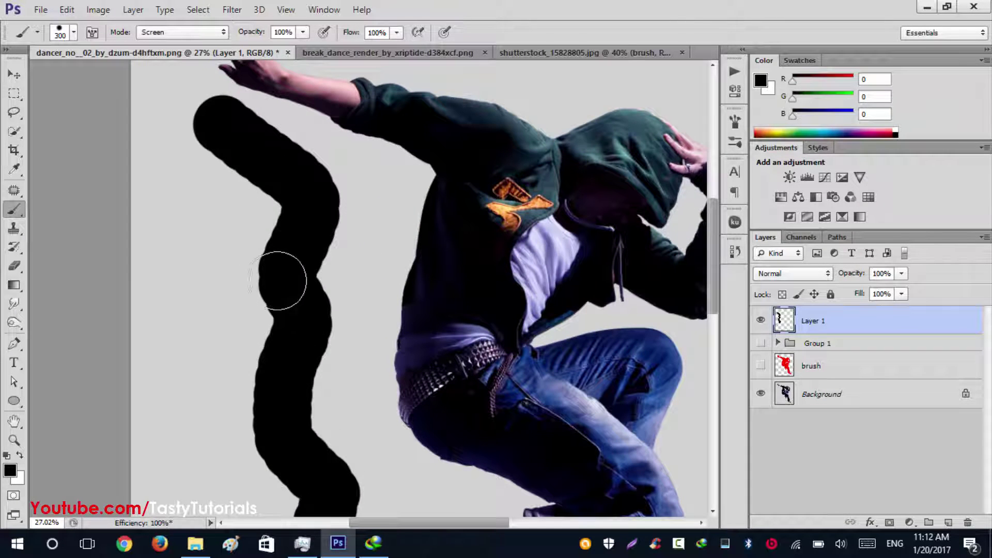
pyautogui.scroll(-3, 304, 241)
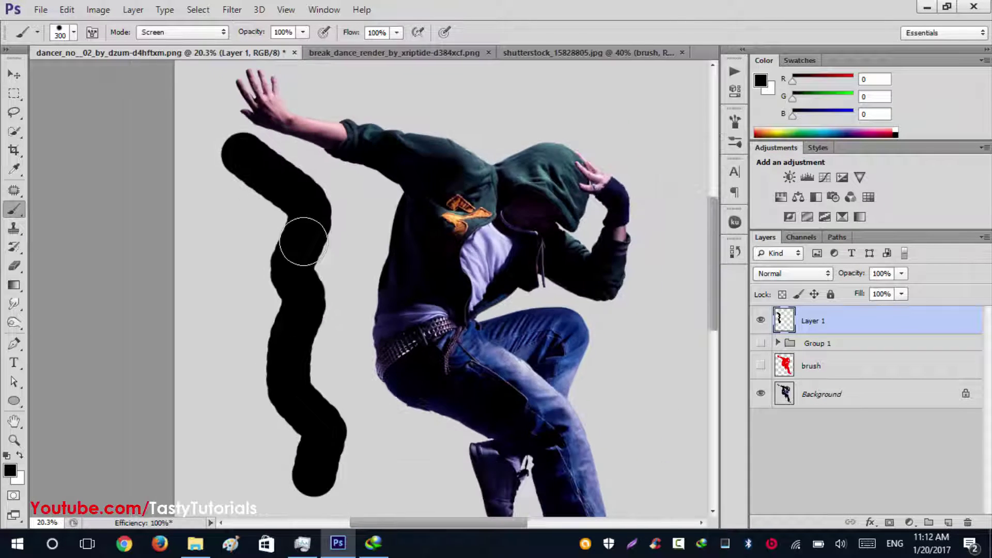
pyautogui.hotkey('ctrl', 'alt', 'z')
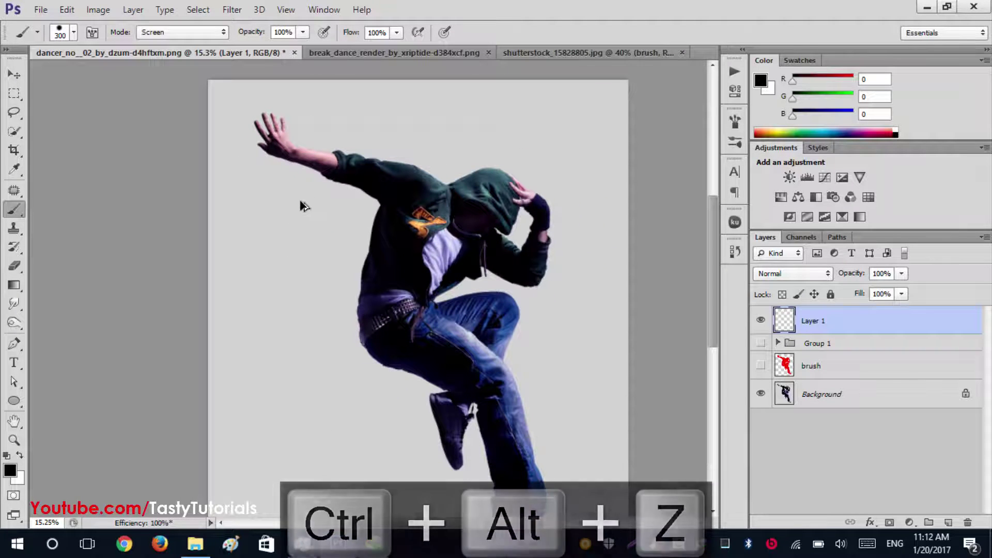
# Reduce the brush size to 60 px and paint a short, nearly vertical black line below the outstretched hand
pyautogui.press('[')
pyautogui.press('[')
pyautogui.press('[')
pyautogui.press('[')
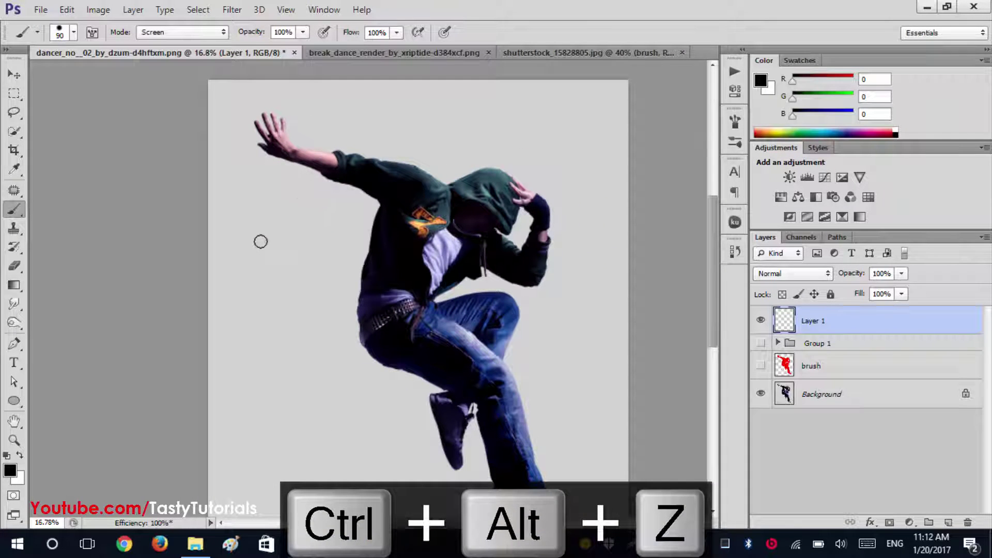
pyautogui.scroll(1, 261, 241)
pyautogui.press('[')
pyautogui.press('[')
pyautogui.moveTo(246, 167); pyautogui.dragTo(263, 293)
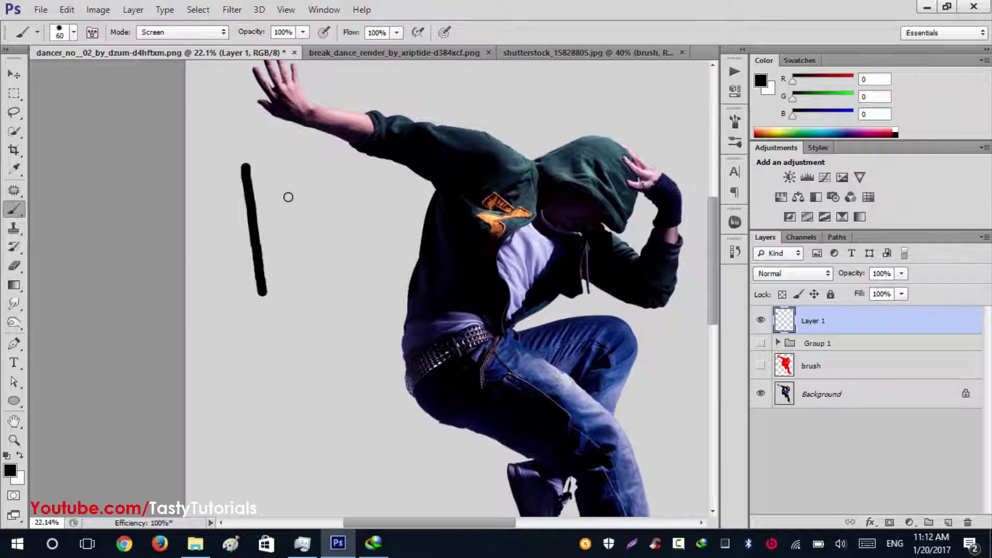
# Examine the edges of the thin black test line on Layer 1 up close, and undo the line
pyautogui.scroll(-1, 288, 197)
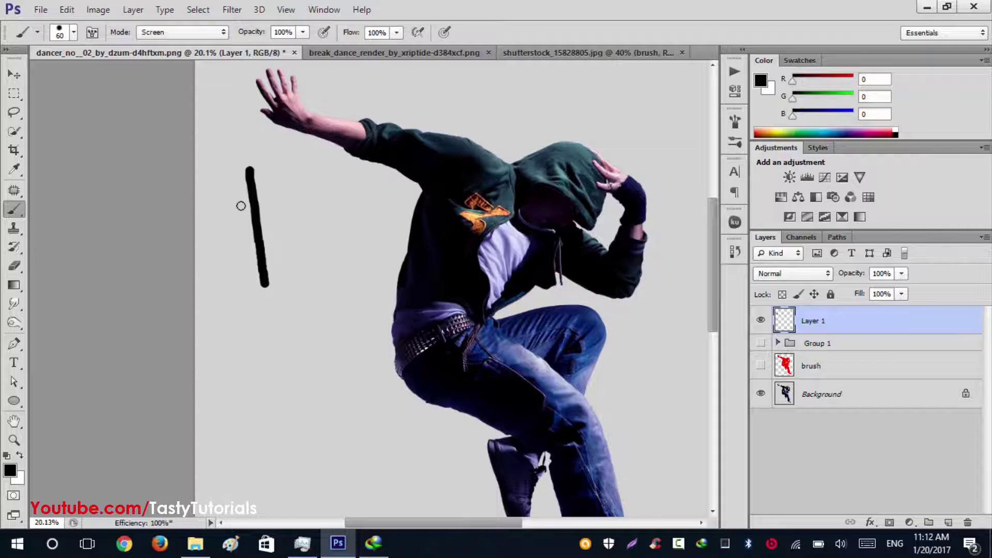
pyautogui.scroll(5, 240, 204)
pyautogui.scroll(3, 240, 205)
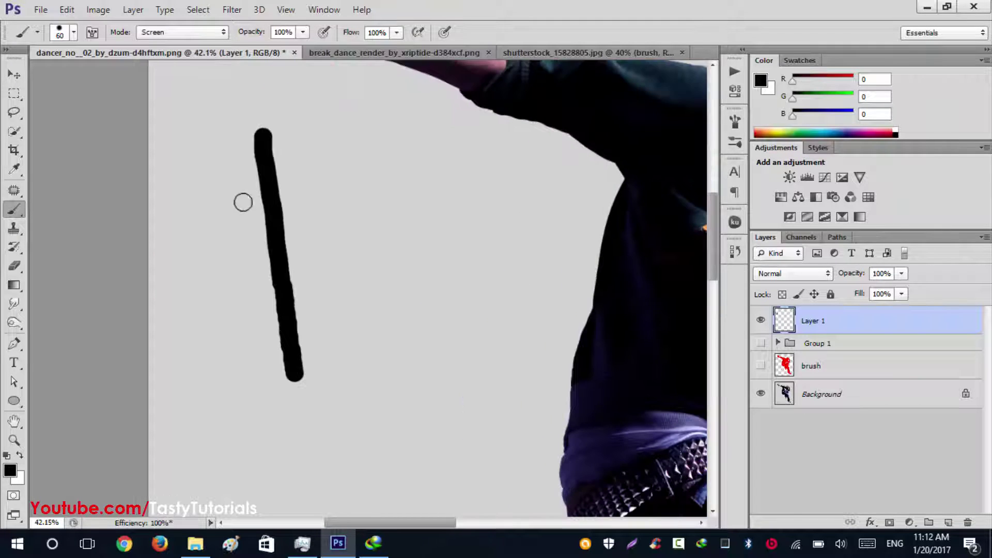
pyautogui.click(836, 344)
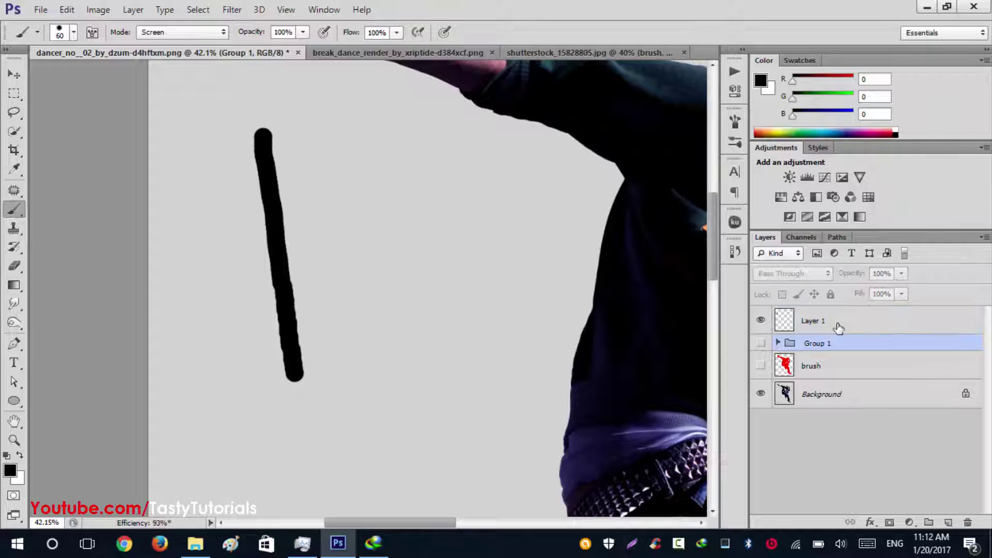
pyautogui.click(834, 321)
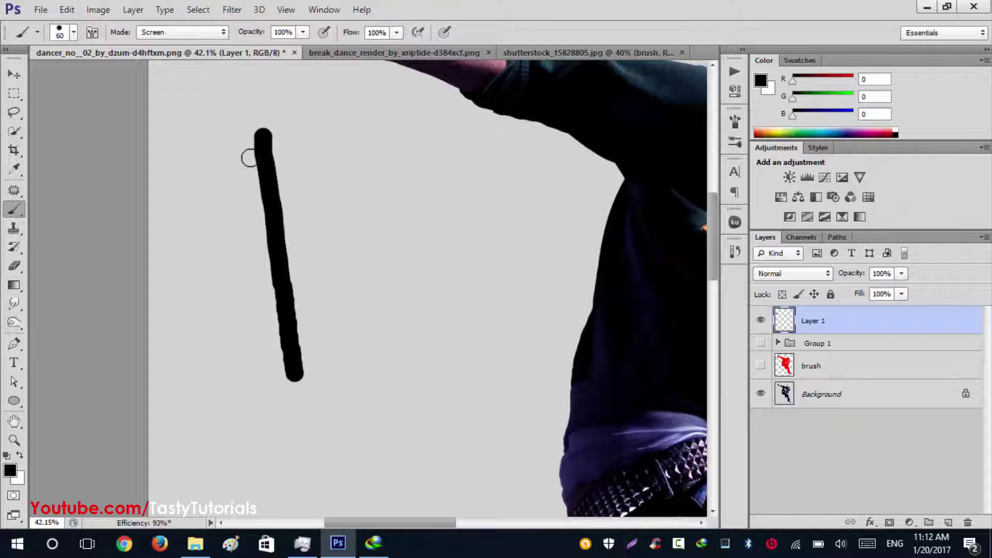
pyautogui.scroll(2, 249, 158)
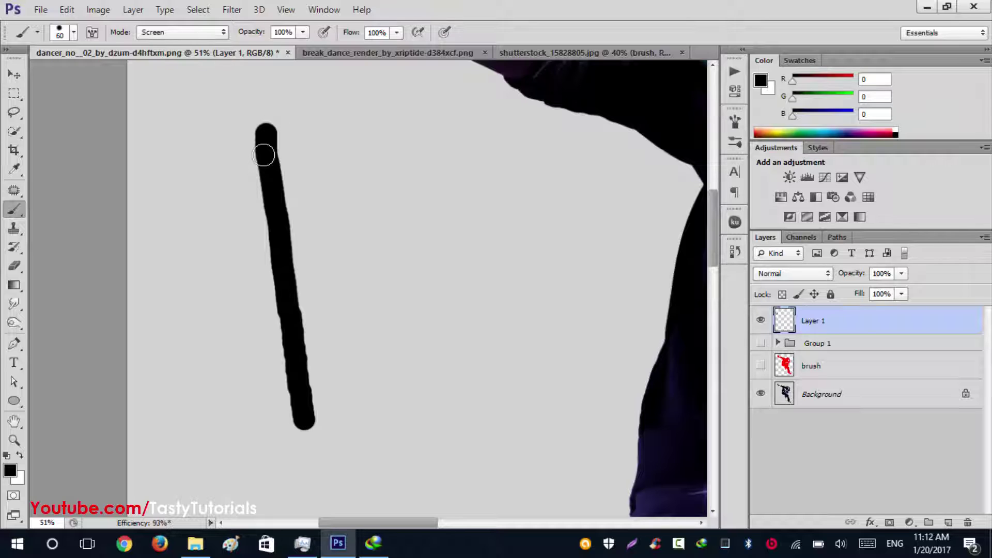
pyautogui.scroll(-5, 307, 216)
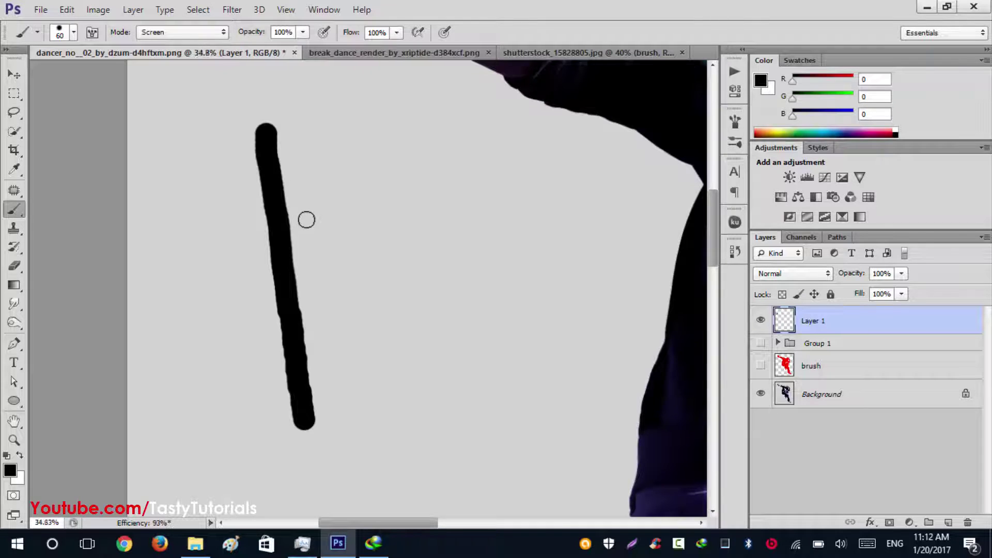
pyautogui.hotkey('ctrl', 'alt', 'z')
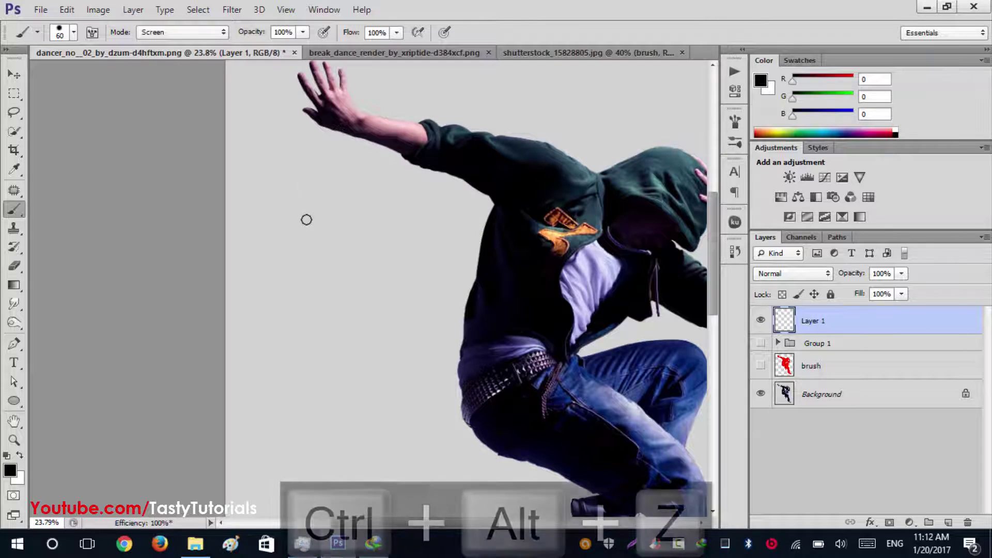
# Set the brush size to 104 px, keeping the hardness at 100%
pyautogui.press(']')
pyautogui.press(']')
pyautogui.press(']')
pyautogui.rightClick(312, 234)
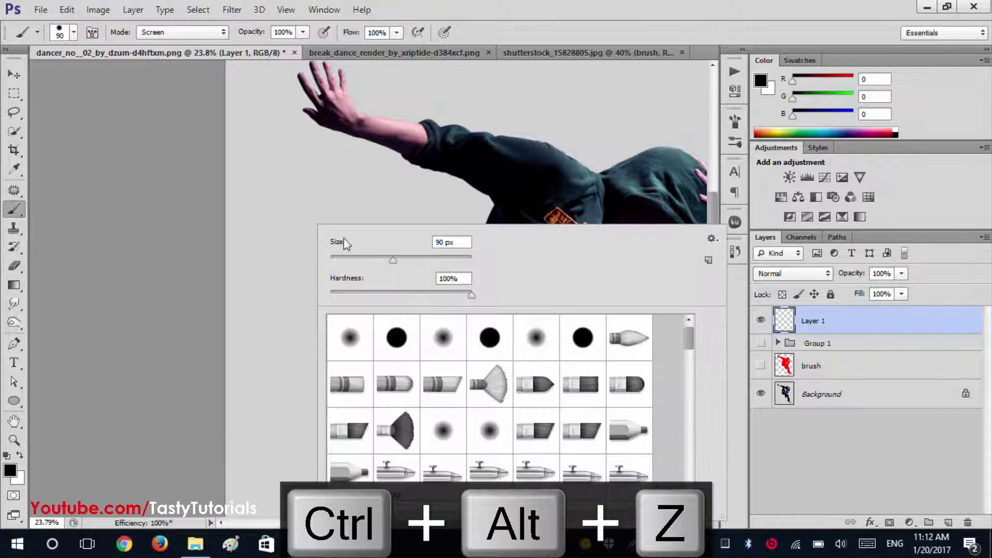
pyautogui.moveTo(399, 262); pyautogui.dragTo(404, 261)
pyautogui.click(315, 186)
# Paint a zigzag black test stroke below the outstretched hand, check its edges, and undo it
pyautogui.moveTo(311, 162); pyautogui.dragTo(345, 368)
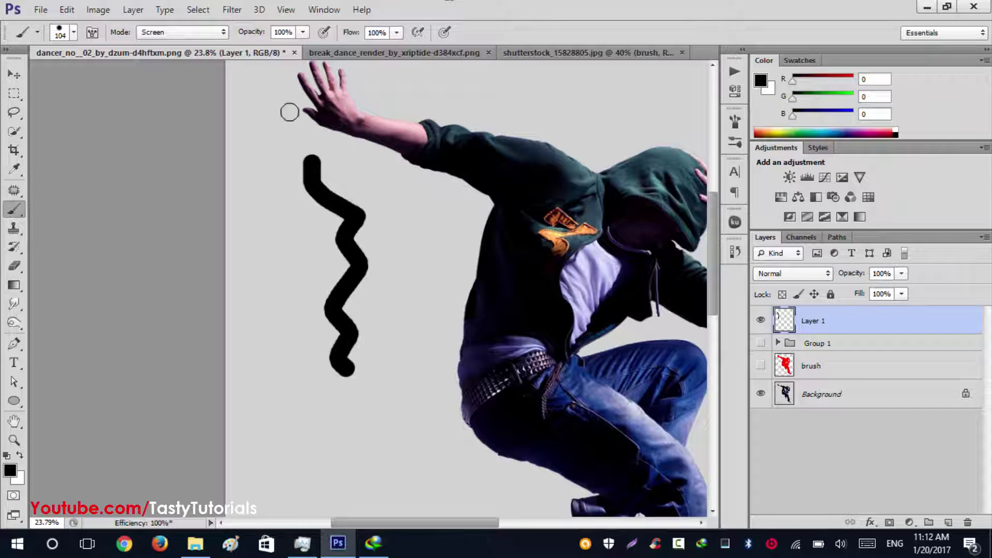
pyautogui.scroll(5, 328, 194)
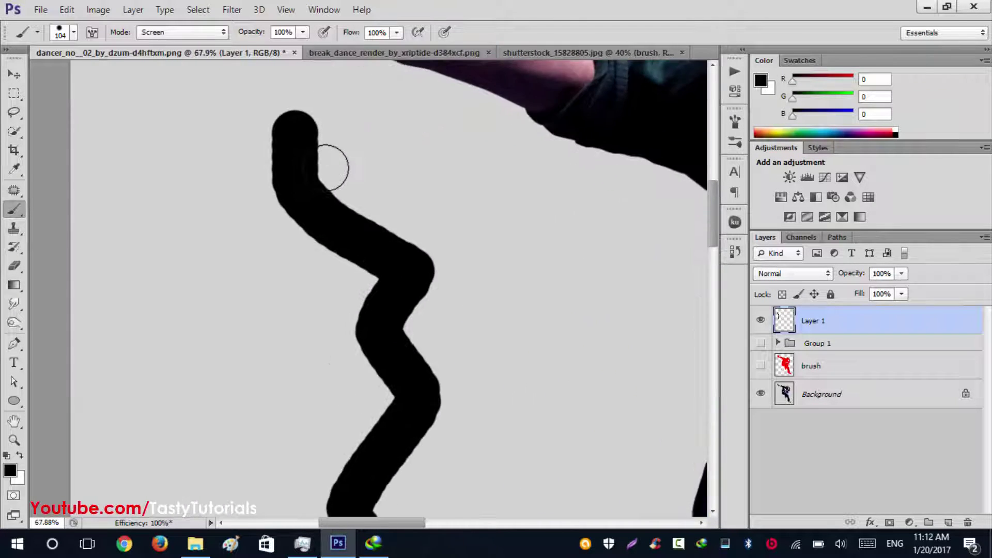
pyautogui.scroll(-4, 288, 270)
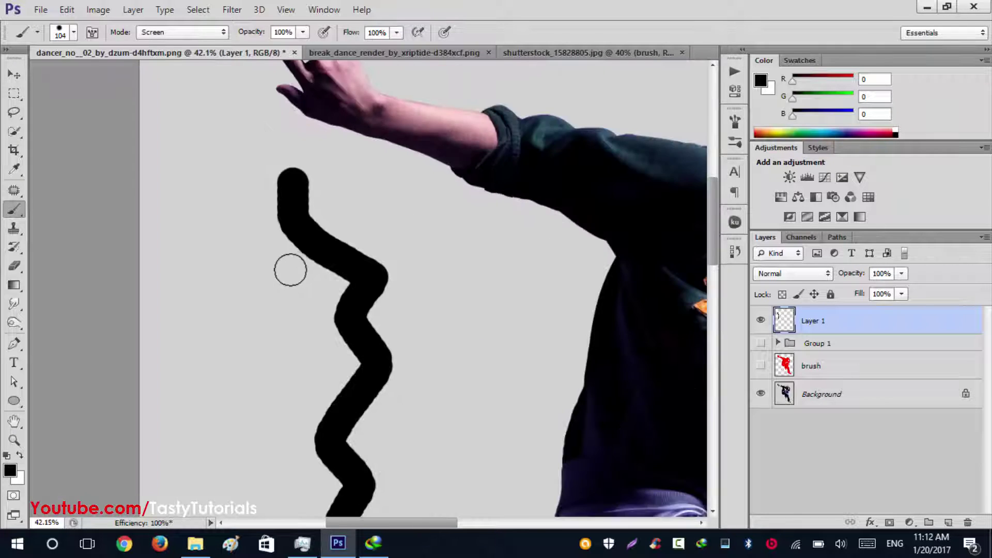
pyautogui.scroll(-1, 293, 272)
pyautogui.hotkey('ctrl', 'alt', 'z')
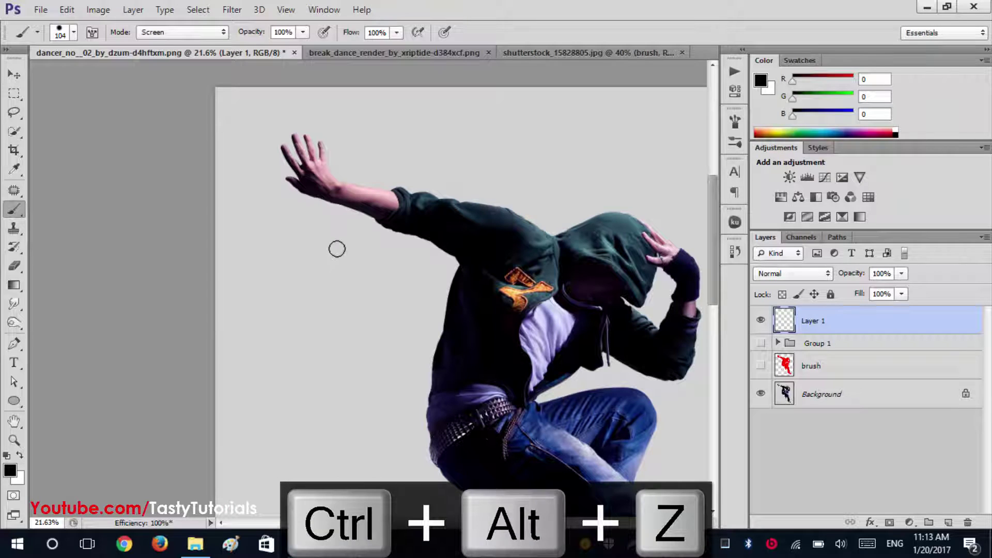
# Draw a jagged closed selection with the Polygonal Lasso tool from outside the canvas across the outstretched hand and the empty area below it
pyautogui.moveTo(22, 98)
pyautogui.mouseDown()
pyautogui.moveTo(49, 106)
pyautogui.moveTo(67, 139)
pyautogui.moveTo(77, 126)
pyautogui.mouseUp()
pyautogui.click(14, 93)
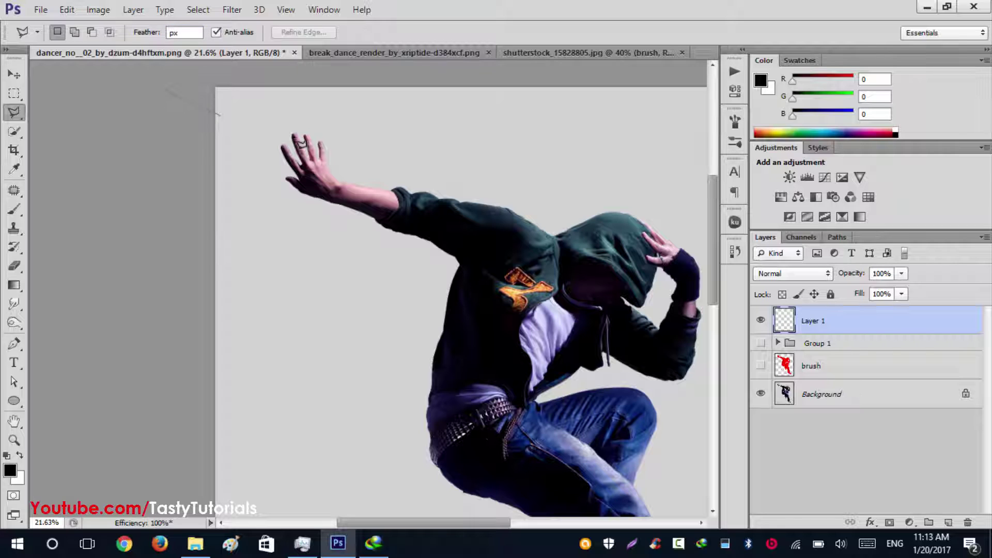
pyautogui.click(304, 133)
pyautogui.click(313, 253)
pyautogui.click(335, 323)
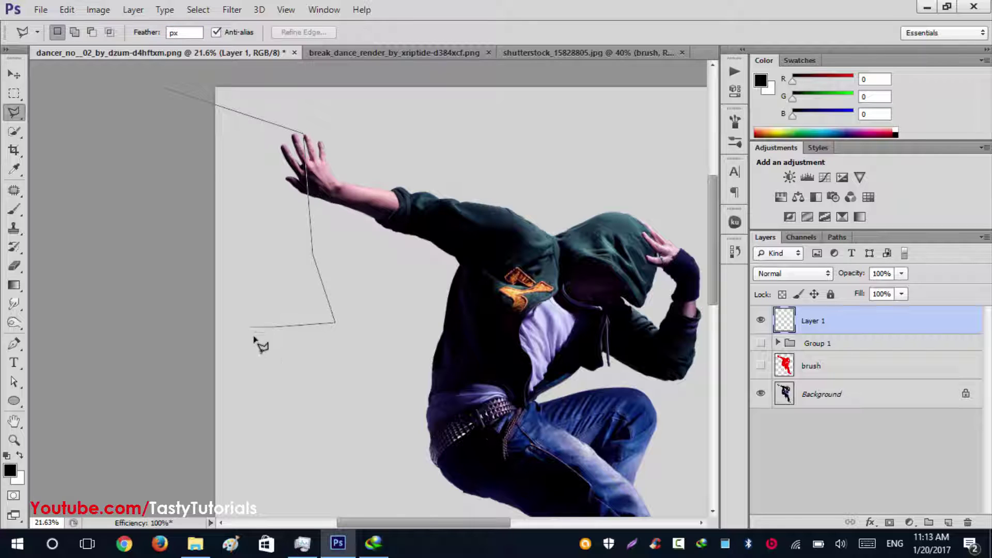
pyautogui.click(251, 327)
pyautogui.click(262, 352)
pyautogui.click(313, 367)
pyautogui.click(291, 420)
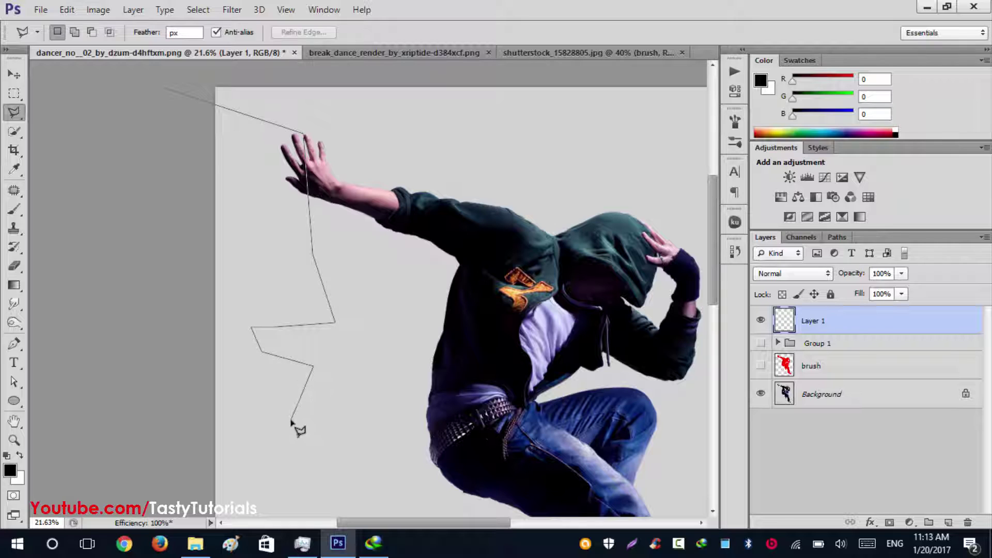
pyautogui.click(236, 423)
pyautogui.click(221, 404)
pyautogui.click(159, 87)
pyautogui.click(164, 89)
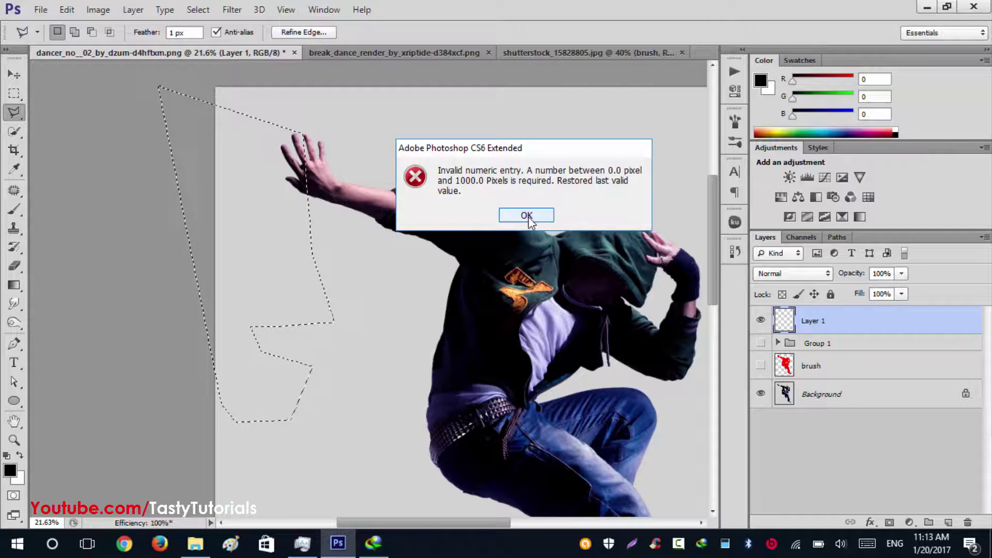
pyautogui.click(526, 215)
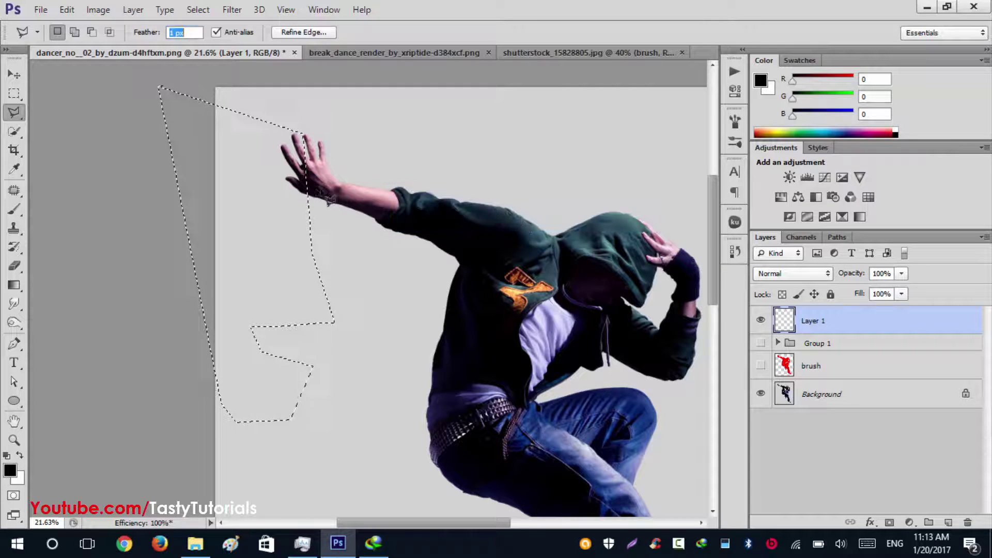
# Set the lasso feather to 0 px and fill the jagged selection across the outstretched hand with the white background color
pyautogui.click(173, 32)
pyautogui.hotkey('ctrl', 'BackSpace')
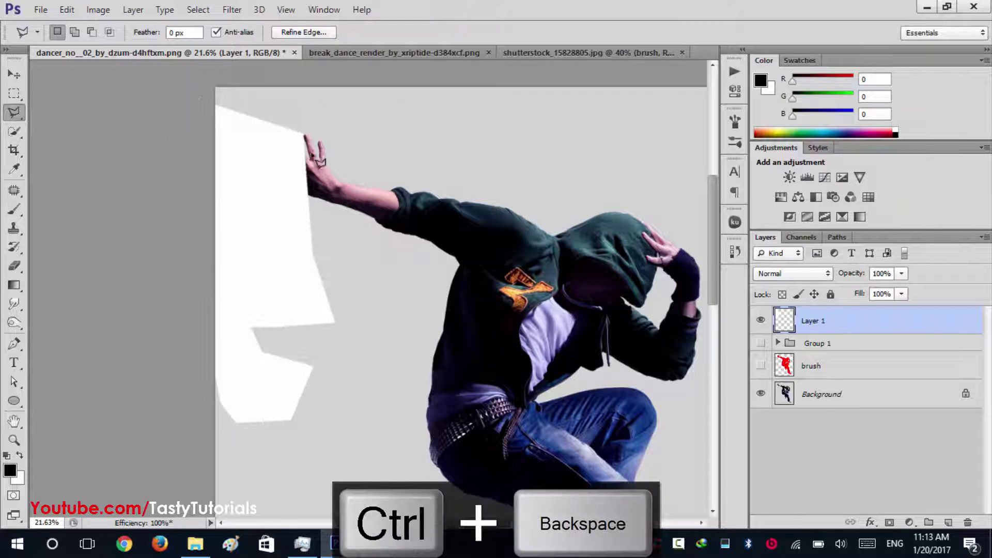
pyautogui.click(364, 122)
pyautogui.click(472, 166)
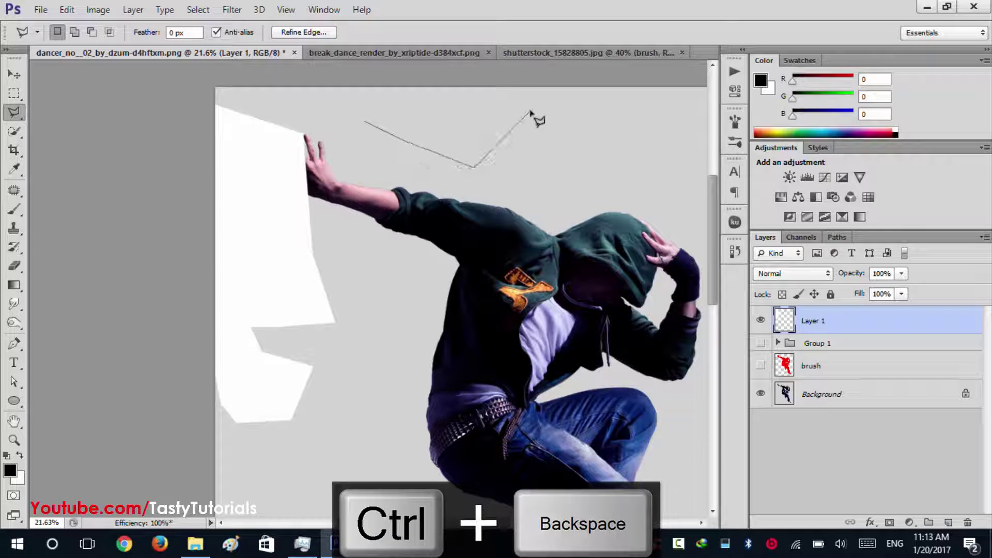
pyautogui.click(530, 110)
pyautogui.click(392, 94)
pyautogui.doubleClick(391, 111)
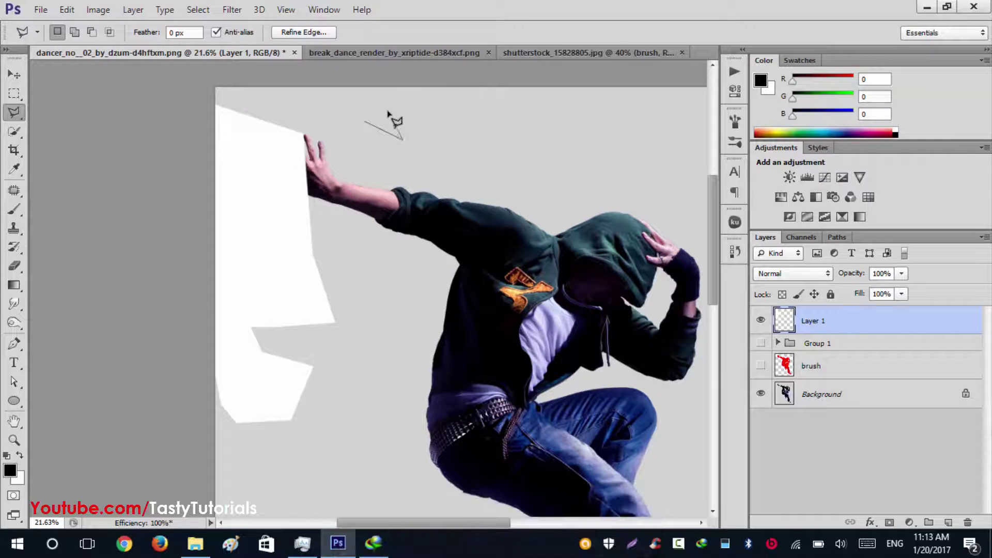
pyautogui.click(200, 88)
pyautogui.click(357, 127)
pyautogui.hotkey('ctrl', 'd')
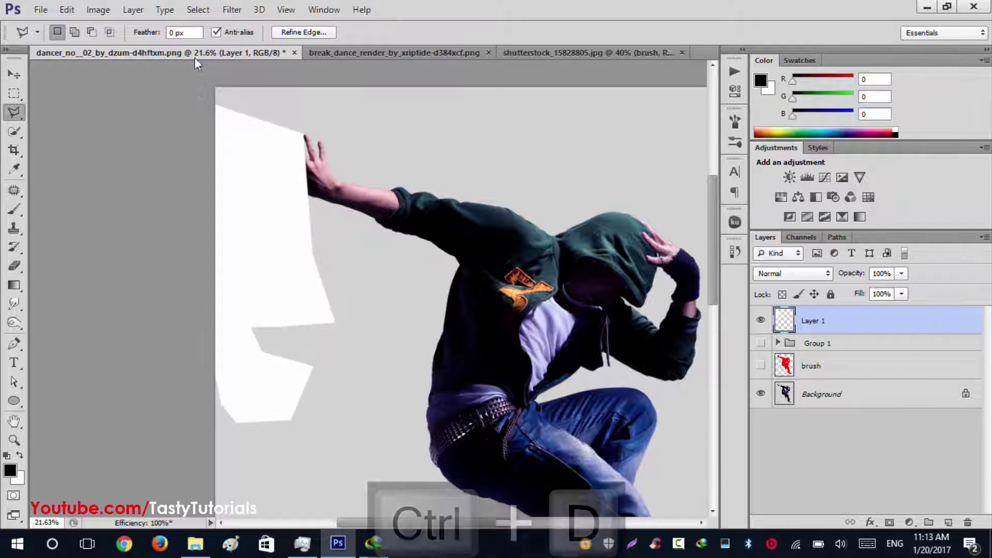
# Draw a polygonal selection with a 16.5 px feather over the dancer's shoulder and chest, fill it with white, and deselect
pyautogui.moveTo(138, 32); pyautogui.dragTo(215, 43)
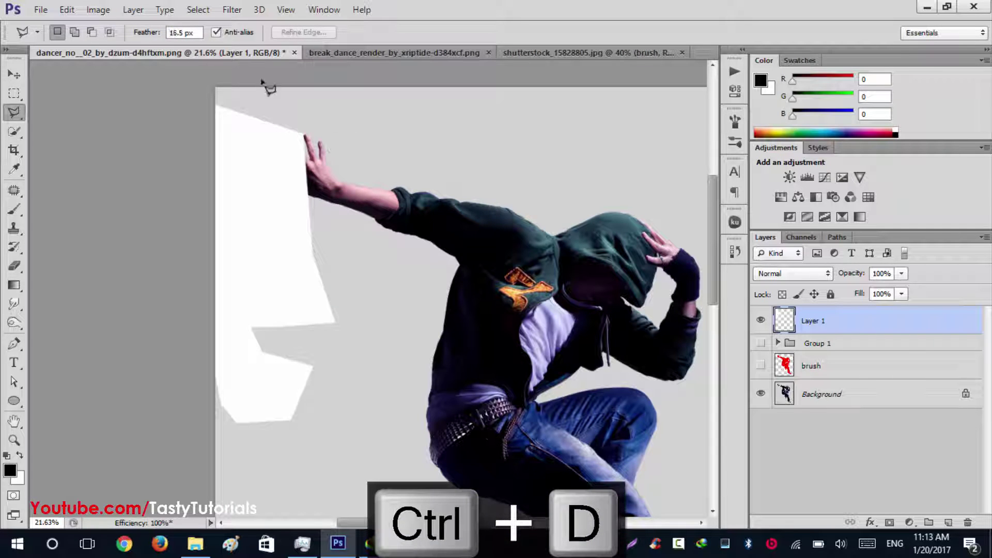
pyautogui.click(544, 105)
pyautogui.click(414, 122)
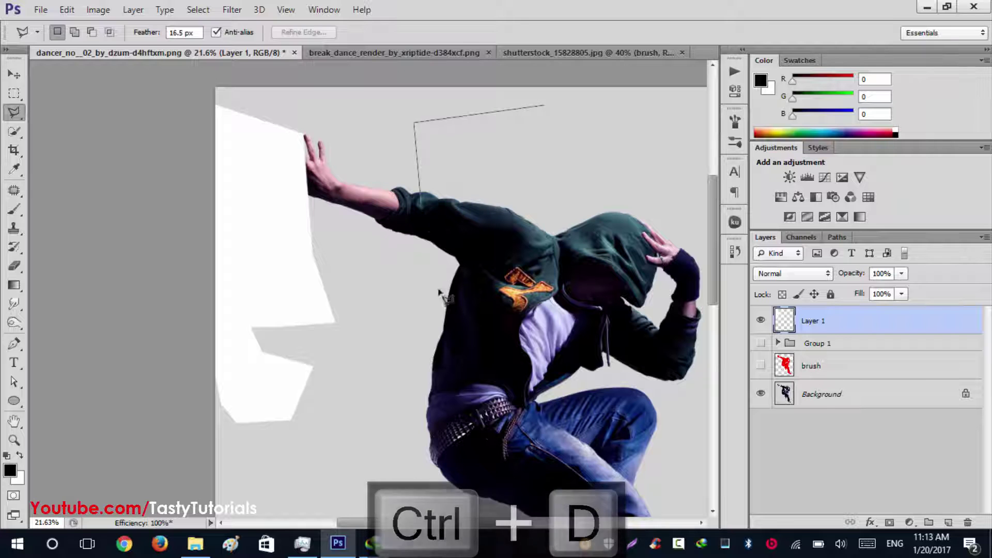
pyautogui.click(439, 304)
pyautogui.click(494, 377)
pyautogui.click(628, 217)
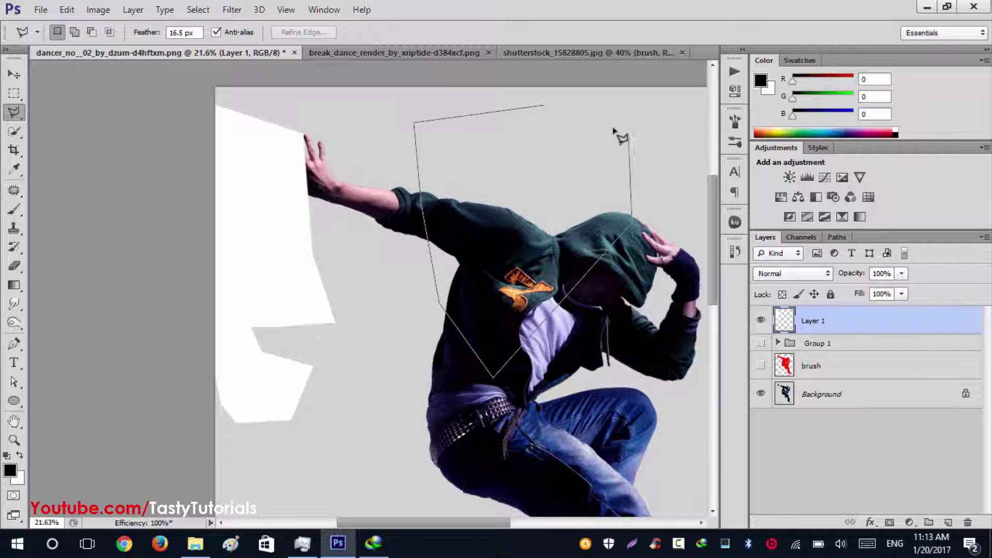
pyautogui.click(547, 109)
pyautogui.hotkey('ctrl', 'BackSpace')
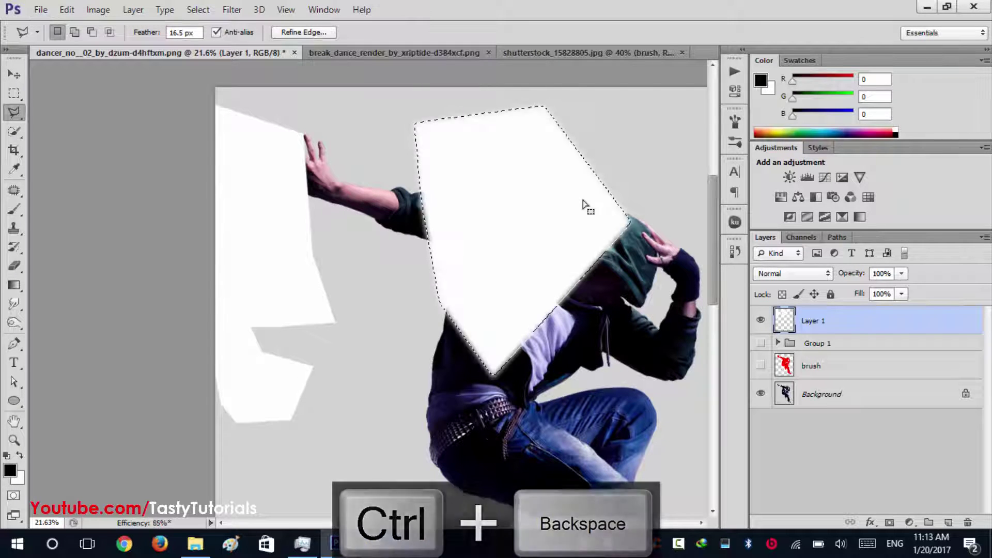
pyautogui.hotkey('ctrl', 'd')
# Shift the white shapes on Layer 1 slightly with the Move tool and compare their hard and feathered edges
pyautogui.scroll(1, 408, 260)
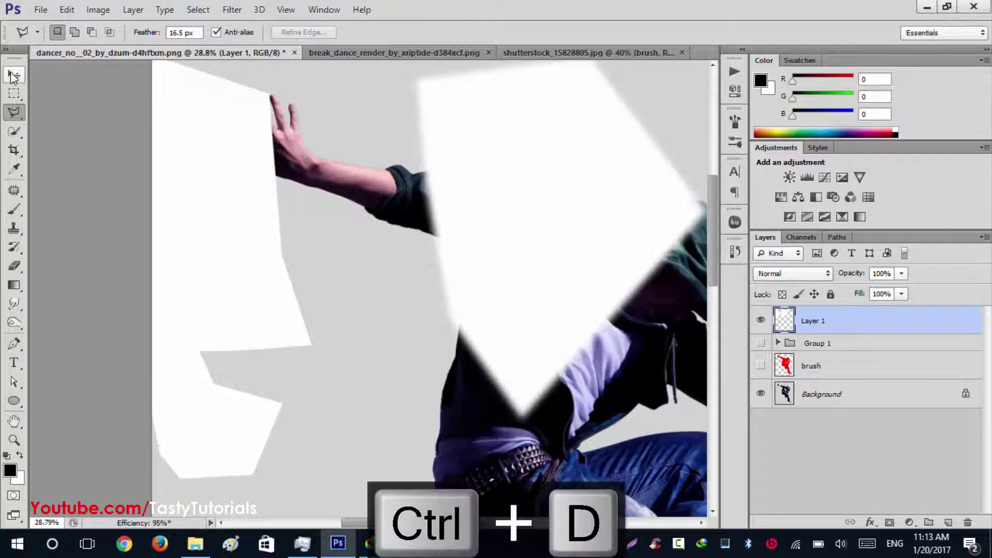
pyautogui.click(14, 76)
pyautogui.moveTo(234, 168); pyautogui.dragTo(249, 171)
pyautogui.moveTo(250, 173); pyautogui.dragTo(246, 180)
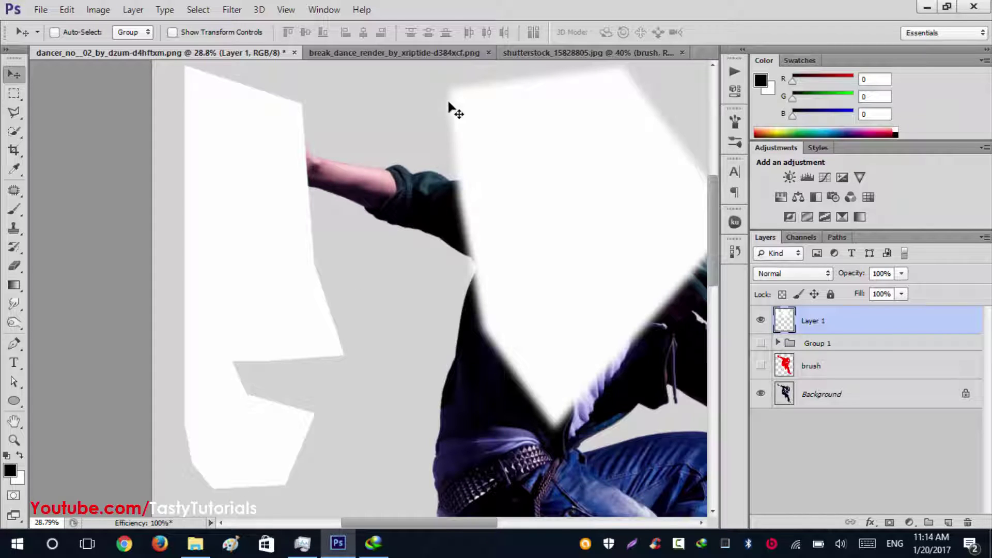
pyautogui.scroll(1, 438, 191)
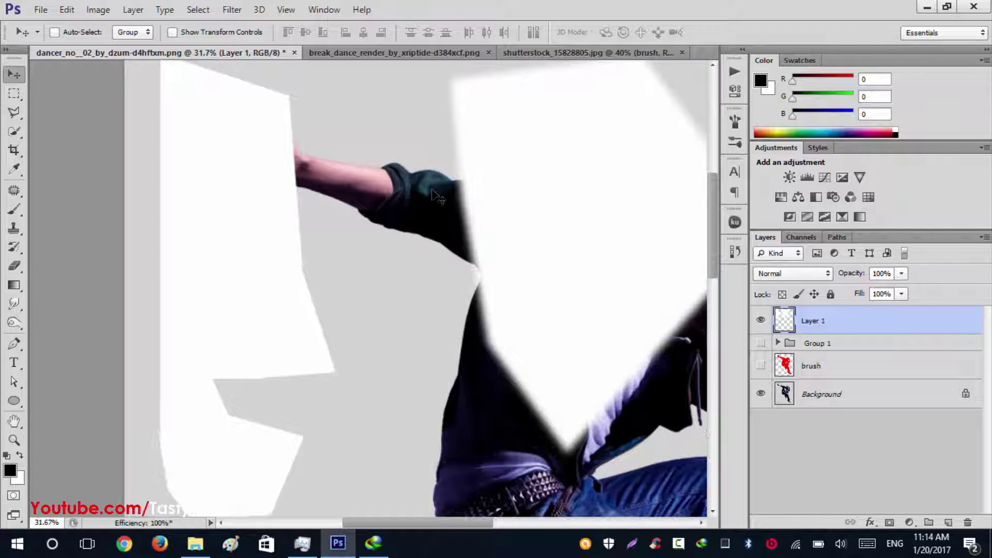
pyautogui.scroll(-2, 490, 283)
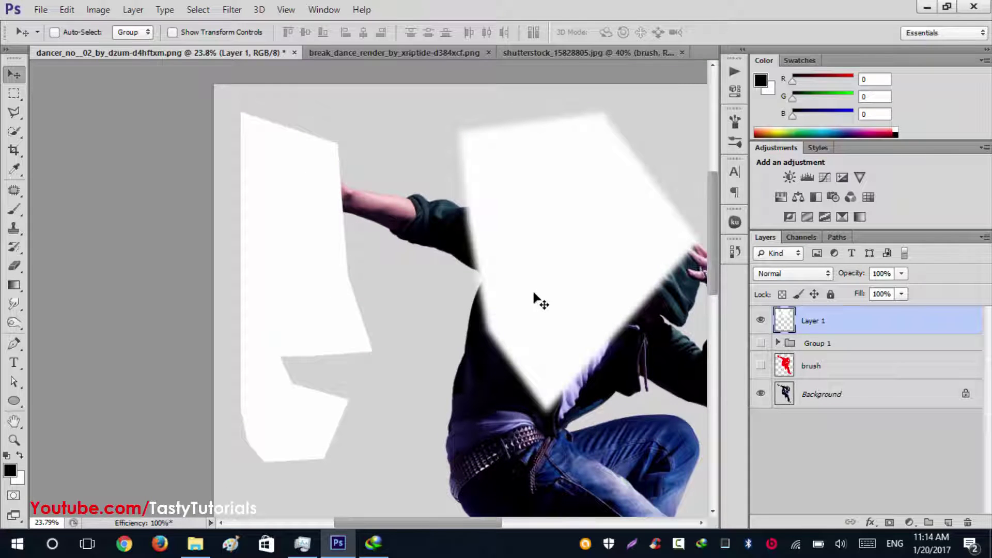
# Delete Layer 1 with the white test shapes
pyautogui.press('Delete')
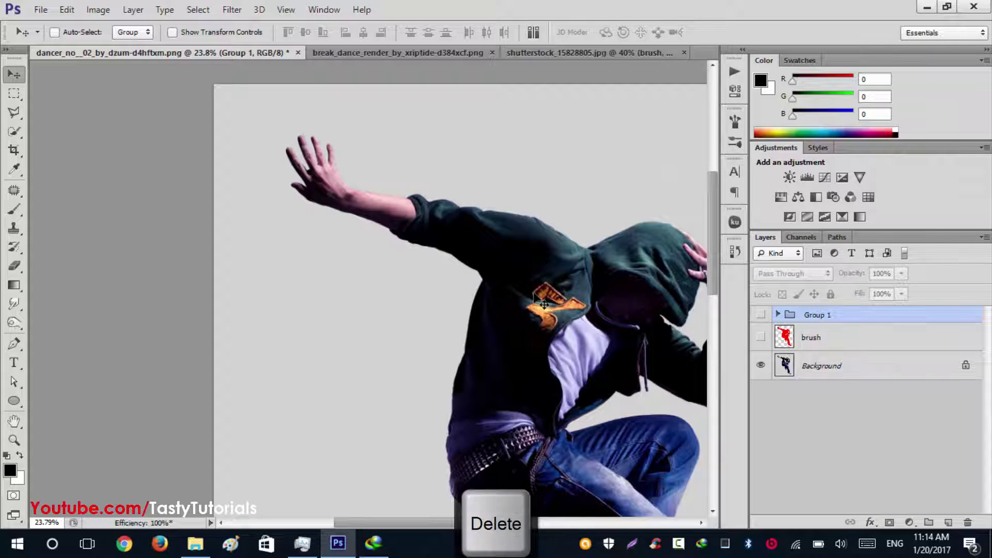
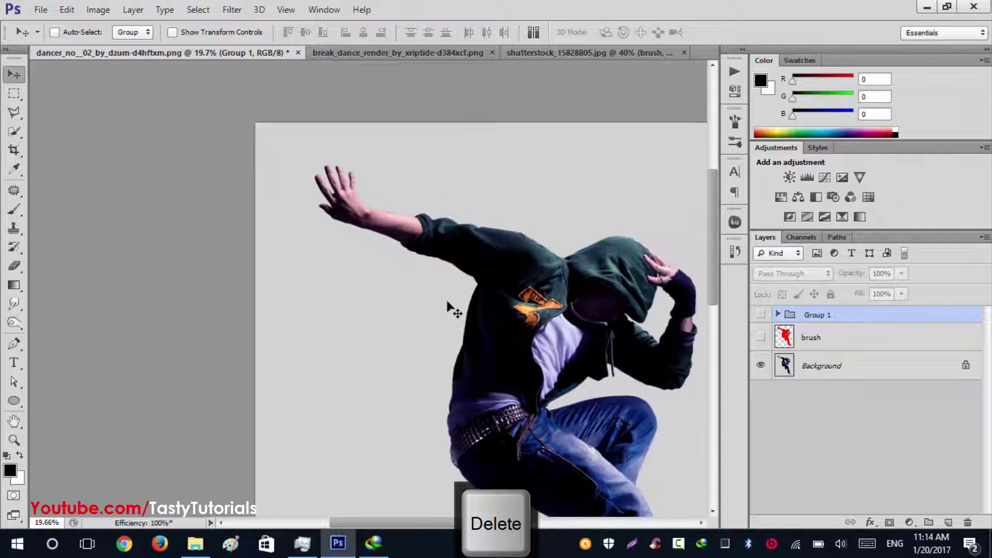
pyautogui.scroll(-1, 454, 310)
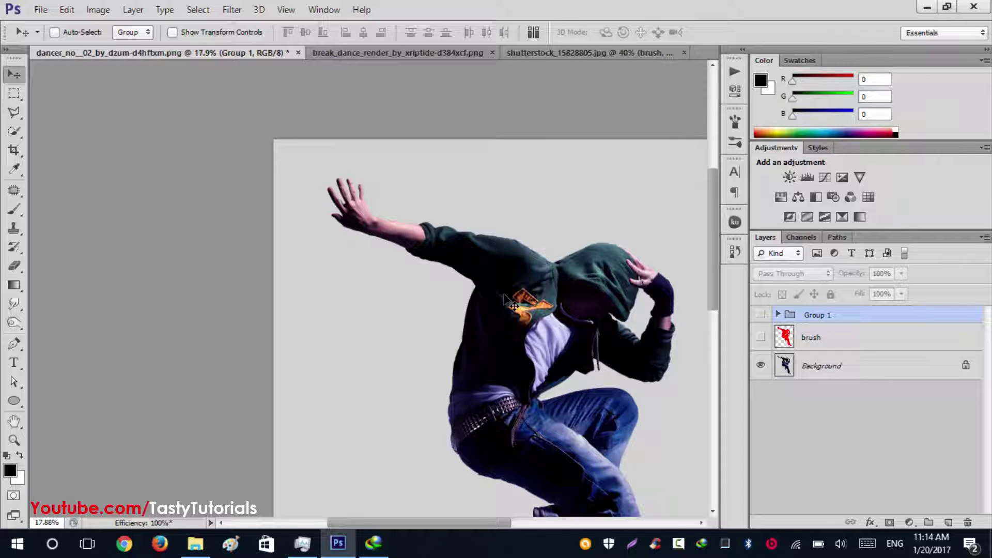
pyautogui.scroll(-1, 503, 295)
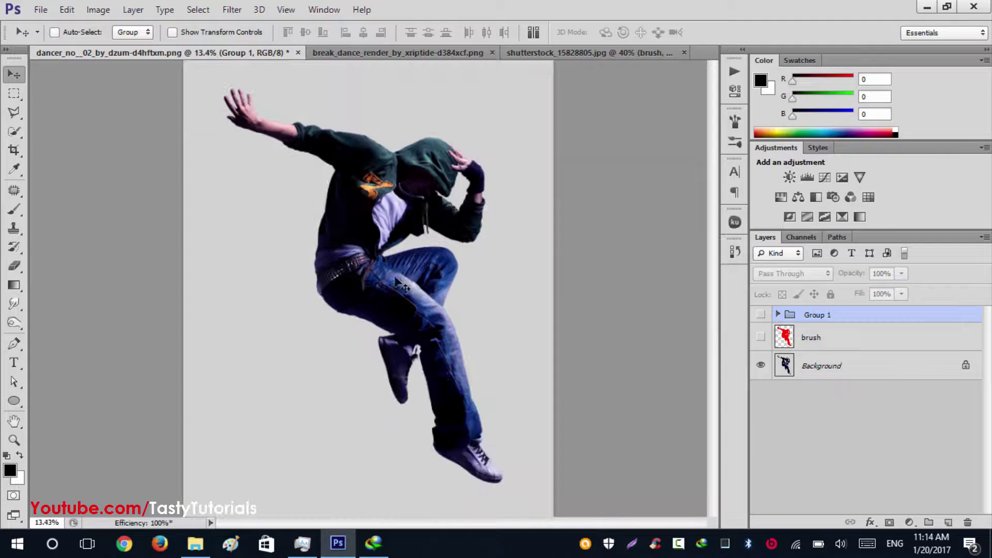
pyautogui.scroll(-1, 396, 279)
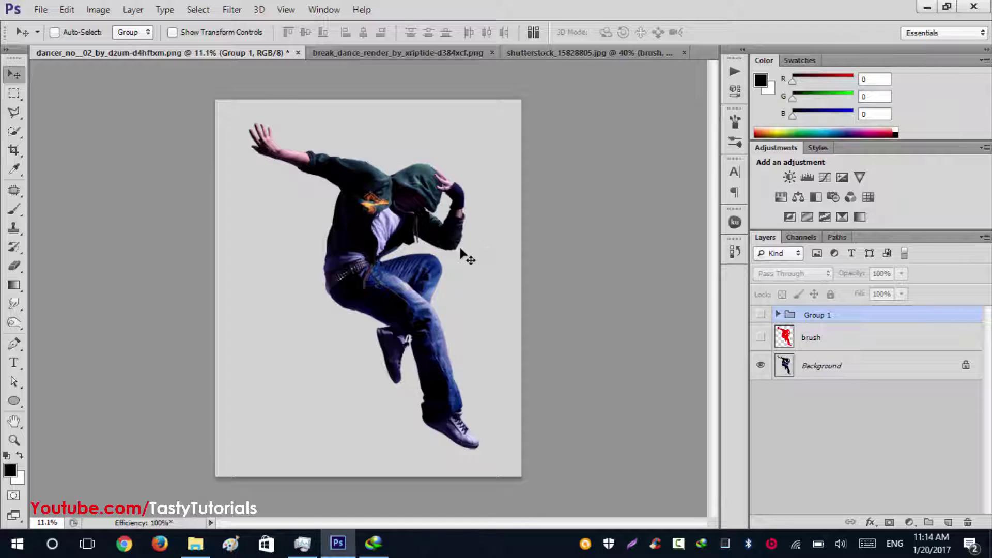
# Make the brush layer and Group 1 visible, and expand Group 1
pyautogui.click(761, 337)
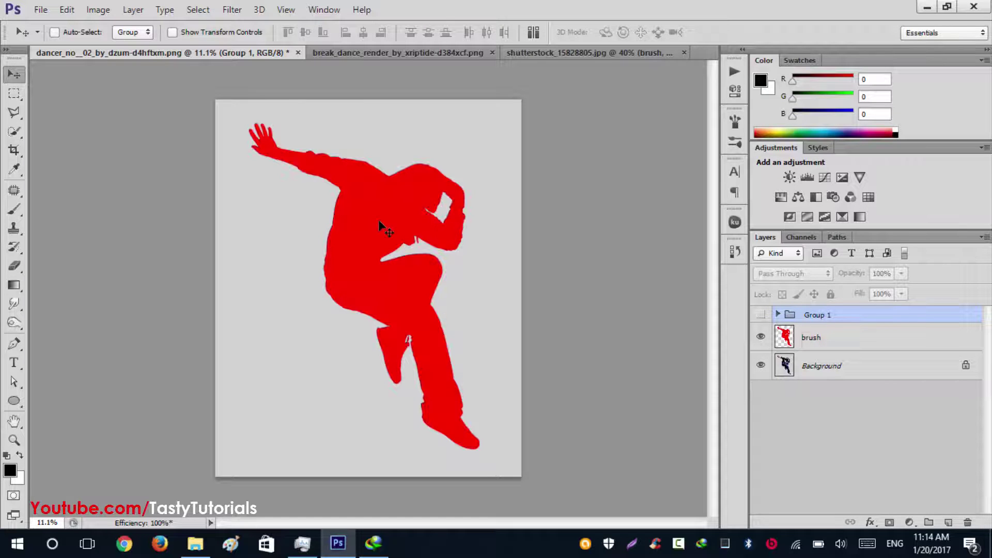
pyautogui.click(761, 316)
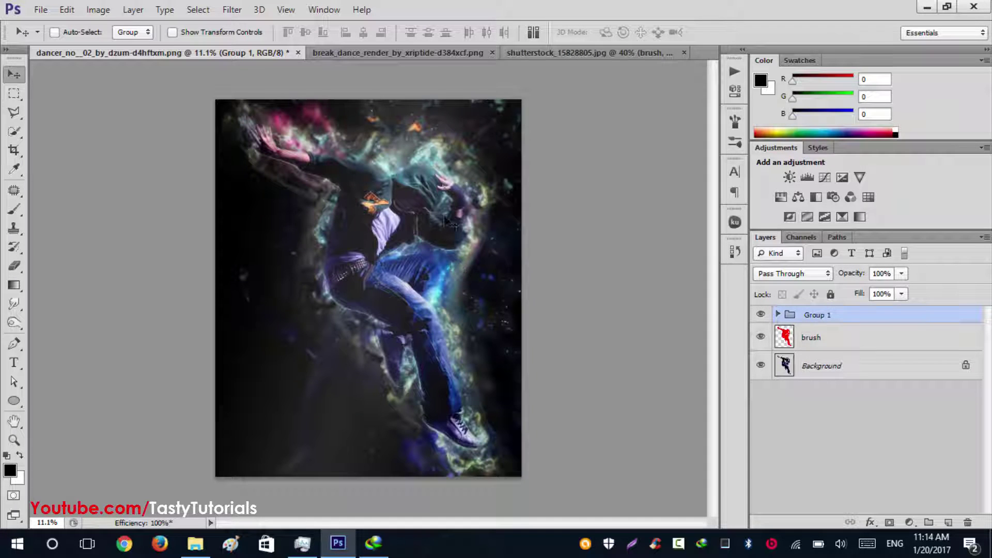
pyautogui.scroll(1, 419, 207)
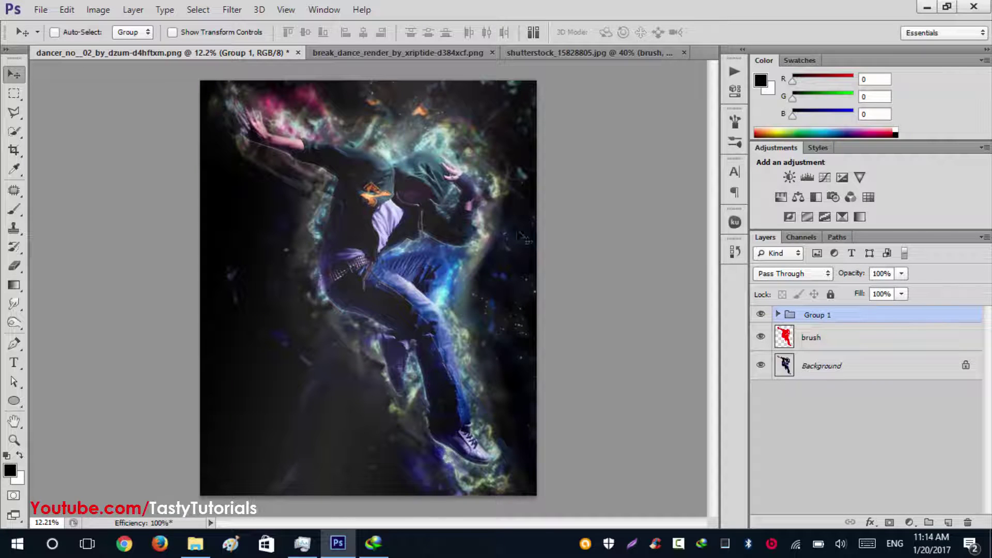
pyautogui.click(778, 315)
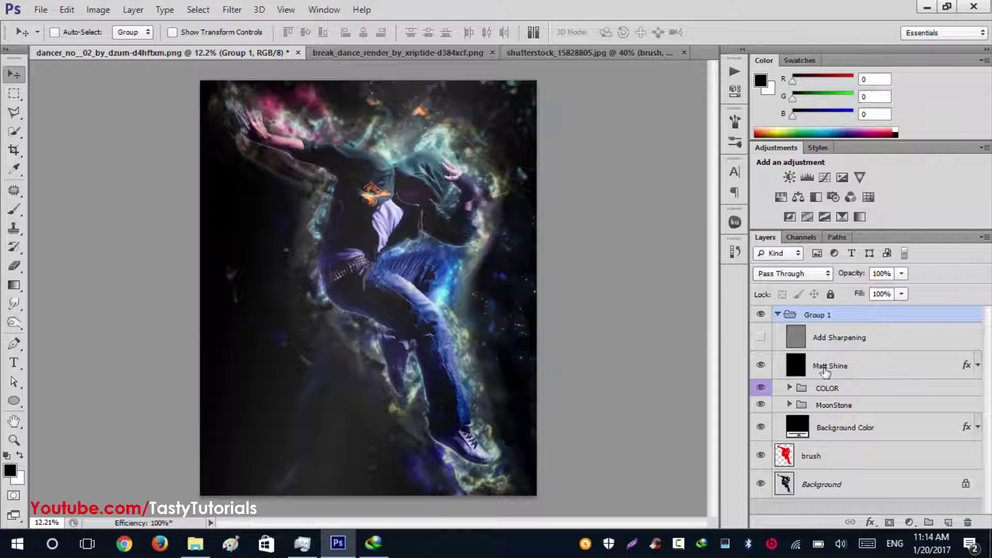
# Toggle the Matt Shine layer off and on to compare the image with and without it
pyautogui.scroll(-1, 801, 369)
pyautogui.click(762, 366)
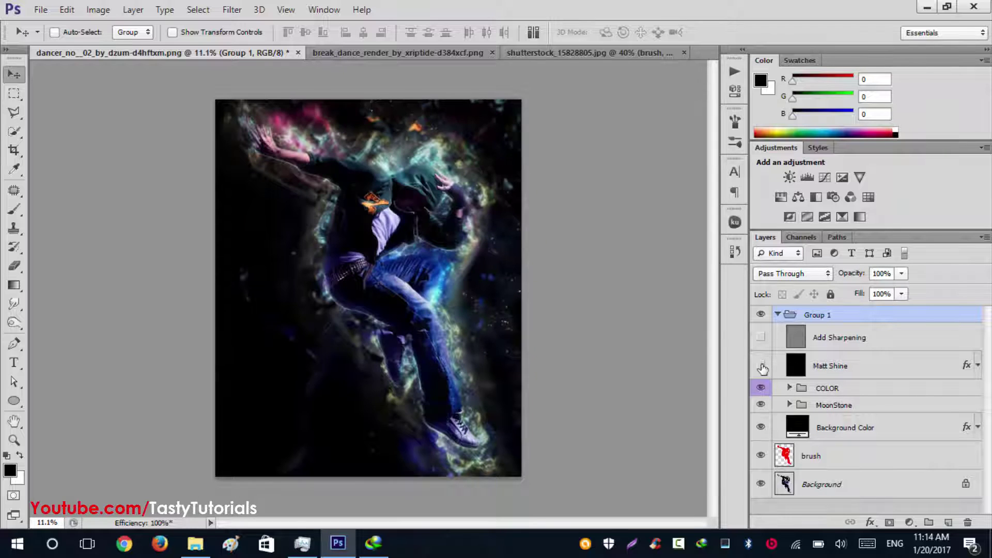
pyautogui.click(761, 367)
pyautogui.click(761, 366)
pyautogui.click(762, 367)
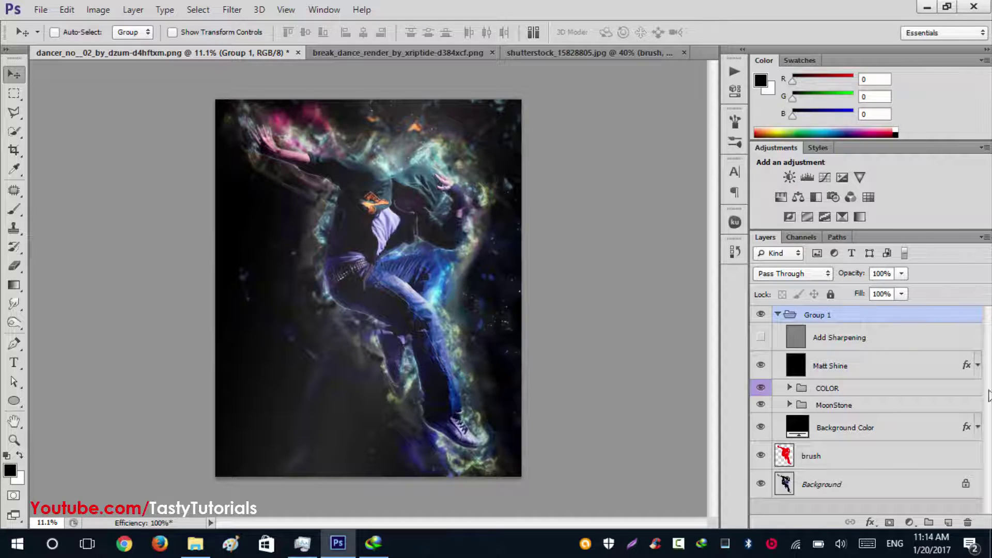
# Expand the COLOR group inside Group 1 and go to its list of color options
pyautogui.click(789, 393)
pyautogui.click(788, 389)
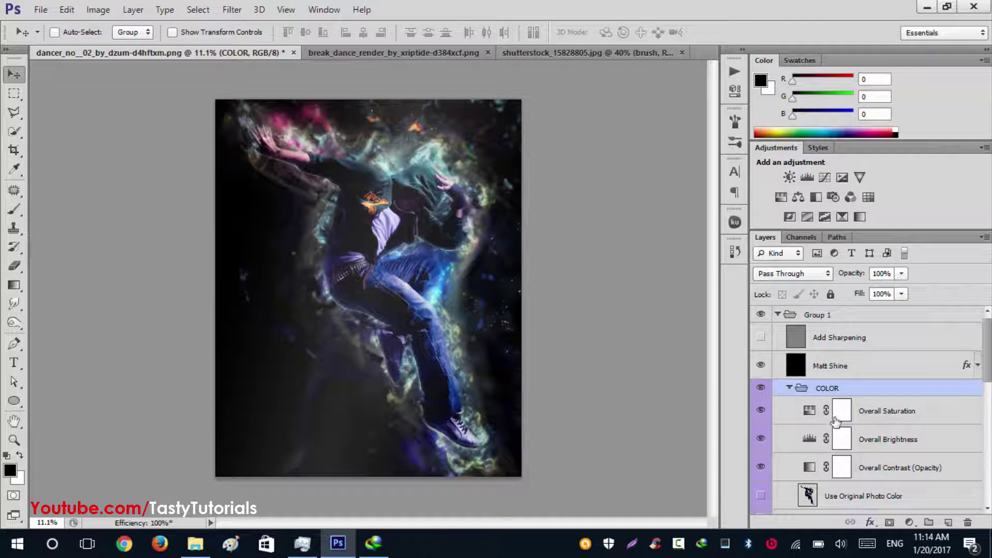
pyautogui.scroll(-2, 848, 424)
pyautogui.scroll(-3, 853, 423)
pyautogui.scroll(-1, 854, 425)
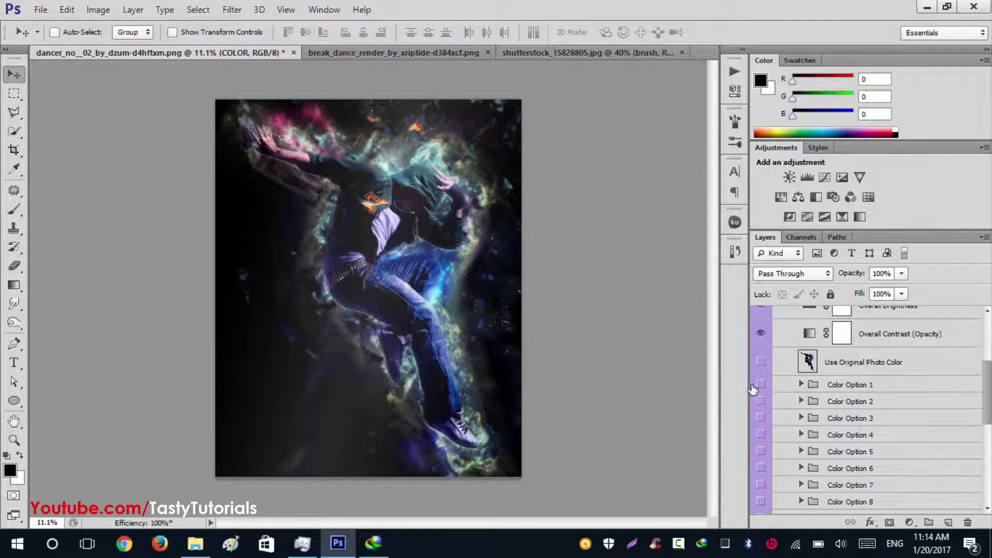
# Preview Color Option 1, and turn on Color Option 2 and Color Option 3, comparing their combined effect
pyautogui.click(760, 385)
pyautogui.click(761, 402)
pyautogui.click(762, 418)
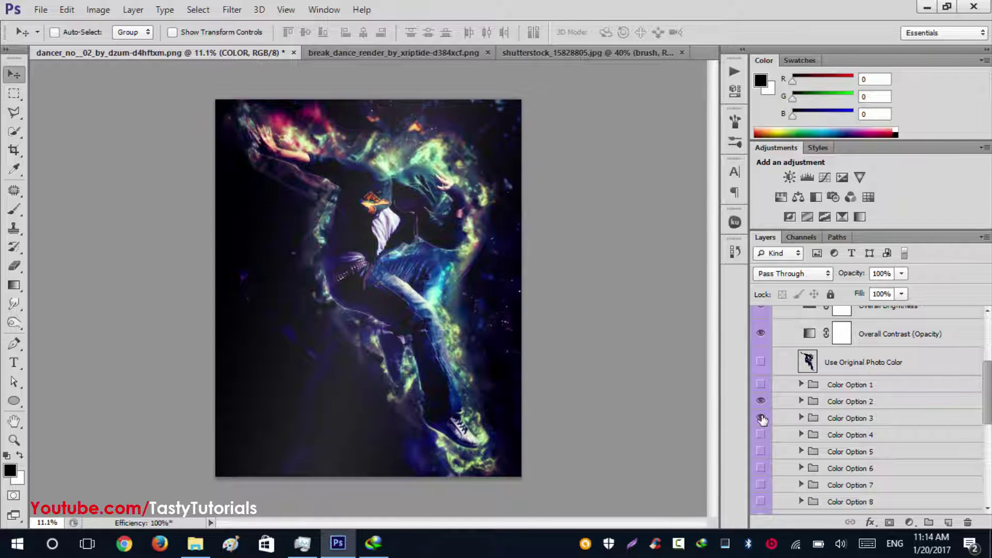
pyautogui.click(761, 408)
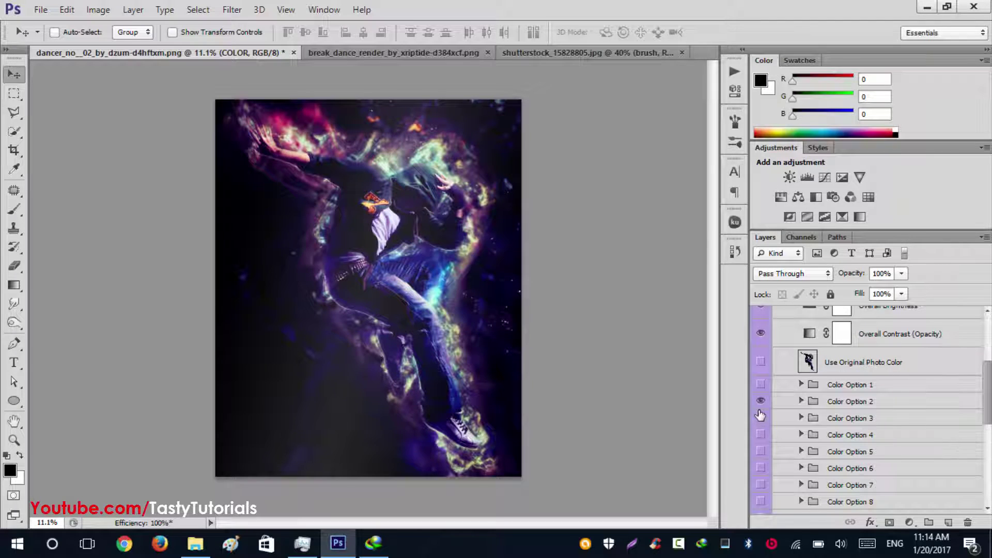
pyautogui.click(761, 404)
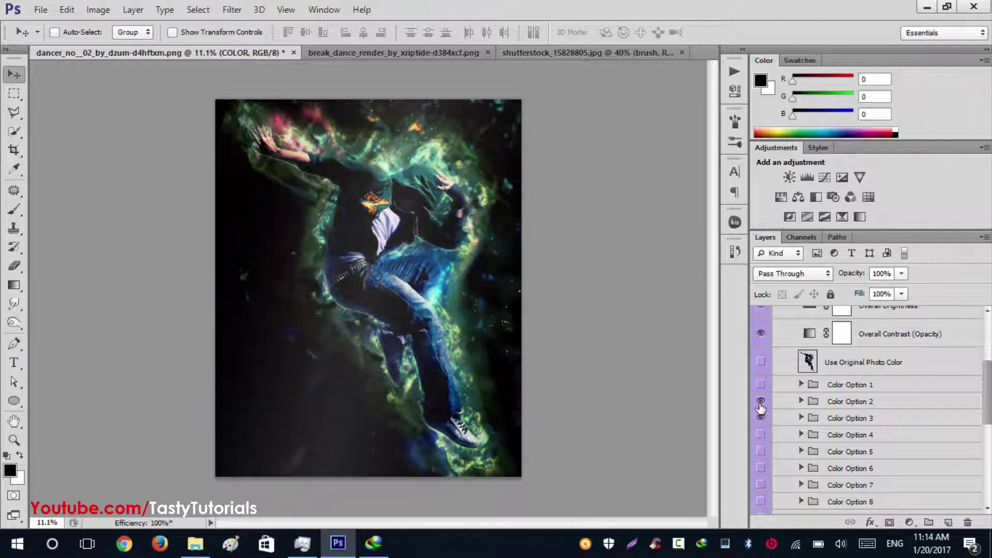
# Try Color Option 5 and Color Option 4 on top of Color Options 2 and 3
pyautogui.click(761, 451)
pyautogui.click(761, 452)
pyautogui.click(761, 451)
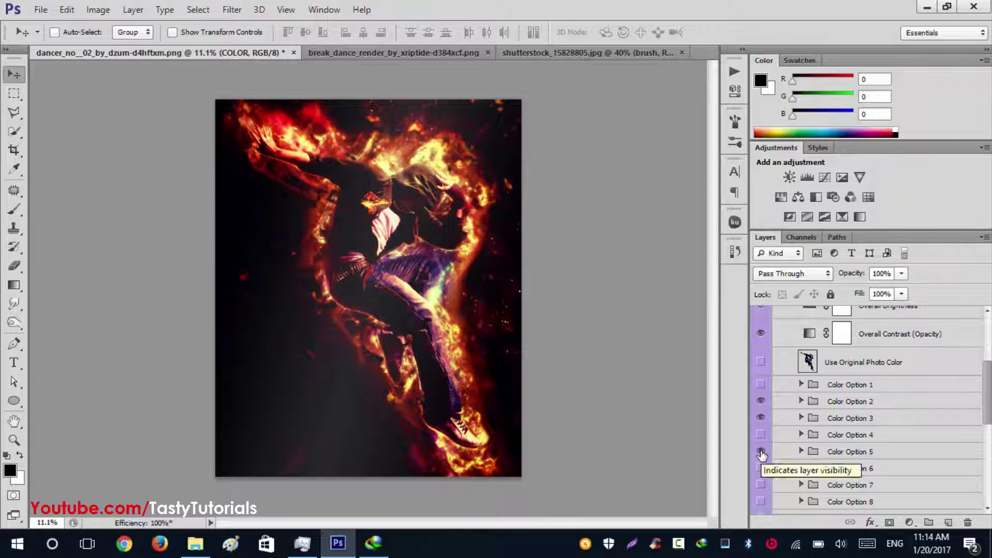
pyautogui.click(761, 451)
pyautogui.click(761, 436)
pyautogui.click(761, 435)
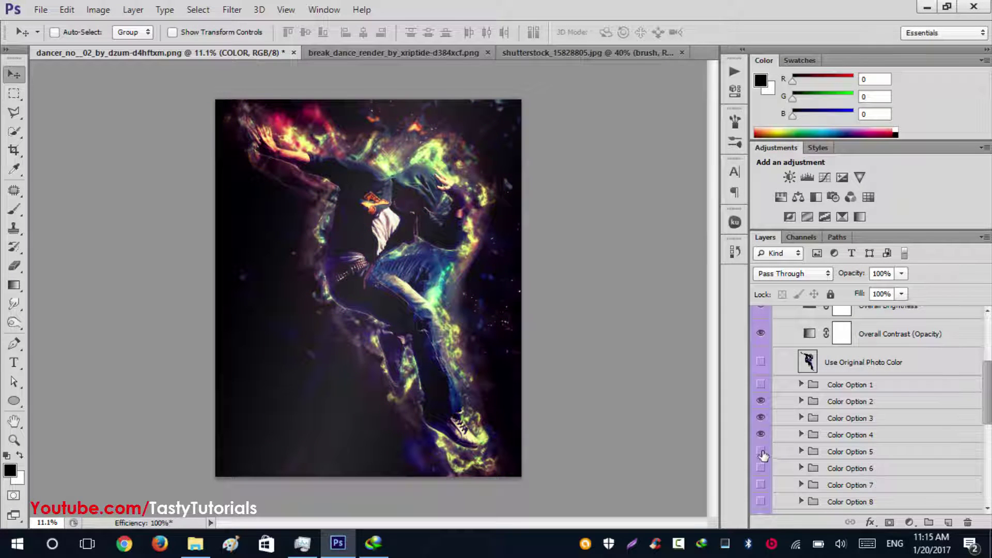
pyautogui.click(762, 452)
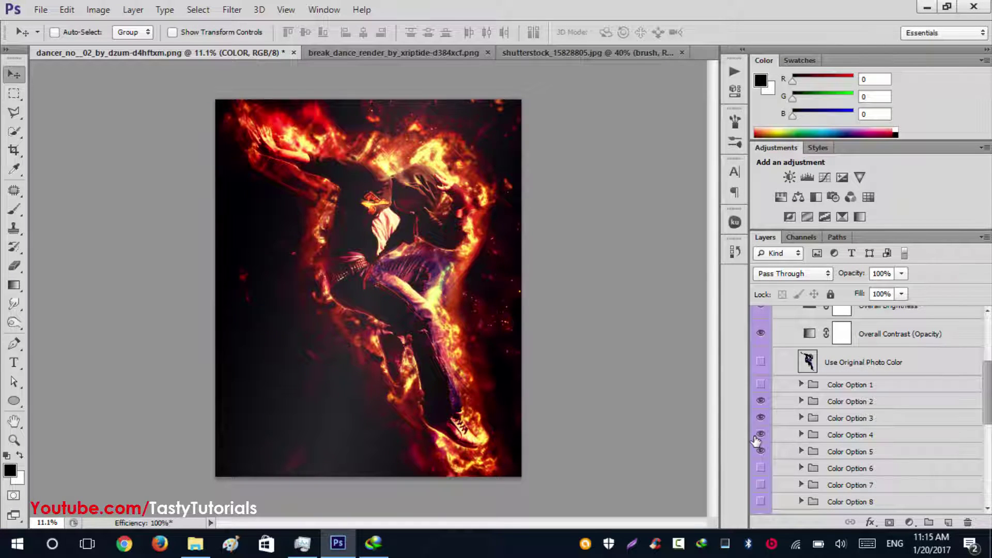
# Preview Color Options 6, 7 and 8 one at a time, and hide Color Option 4
pyautogui.scroll(-1, 757, 461)
pyautogui.click(761, 451)
pyautogui.click(761, 452)
pyautogui.click(762, 468)
pyautogui.click(761, 468)
pyautogui.click(762, 485)
pyautogui.click(761, 485)
pyautogui.click(761, 418)
# Preview Color Option 10 and Color Option 9, hiding each again after checking its effect
pyautogui.scroll(-2, 786, 477)
pyautogui.click(761, 468)
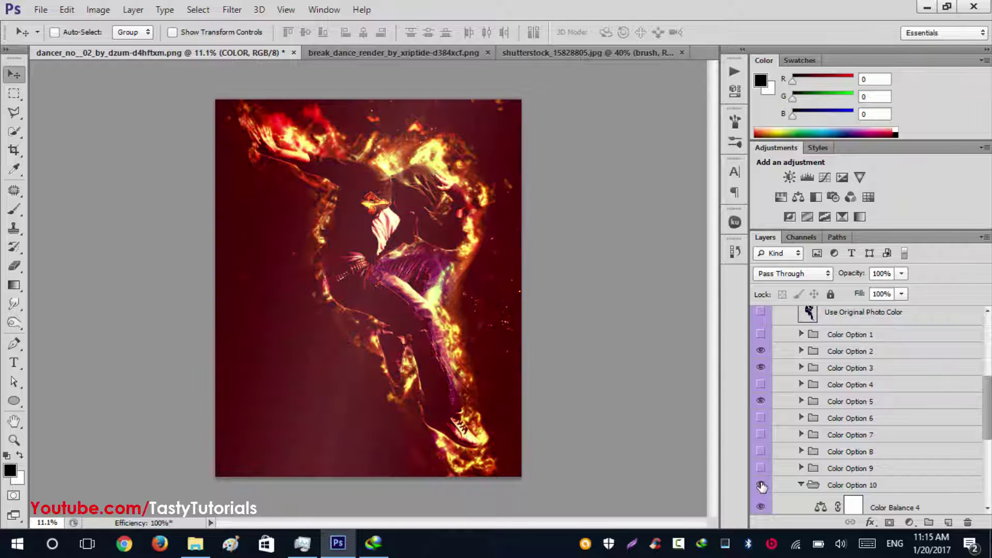
pyautogui.click(762, 469)
pyautogui.click(761, 469)
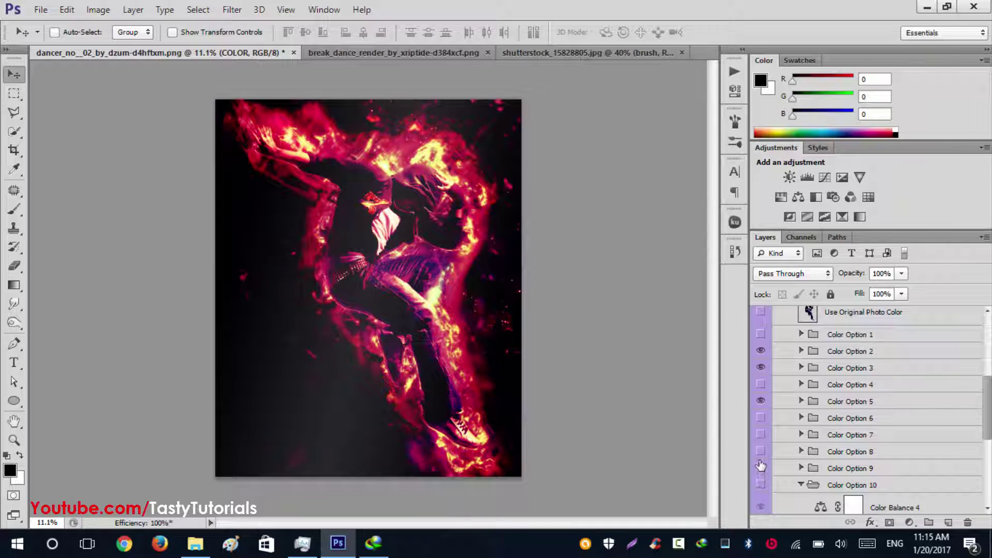
pyautogui.click(761, 470)
# Hide Color Option 5, keep Color Options 2 and 3 on, and return to the start of the color options
pyautogui.click(761, 401)
pyautogui.click(760, 367)
pyautogui.scroll(1, 783, 393)
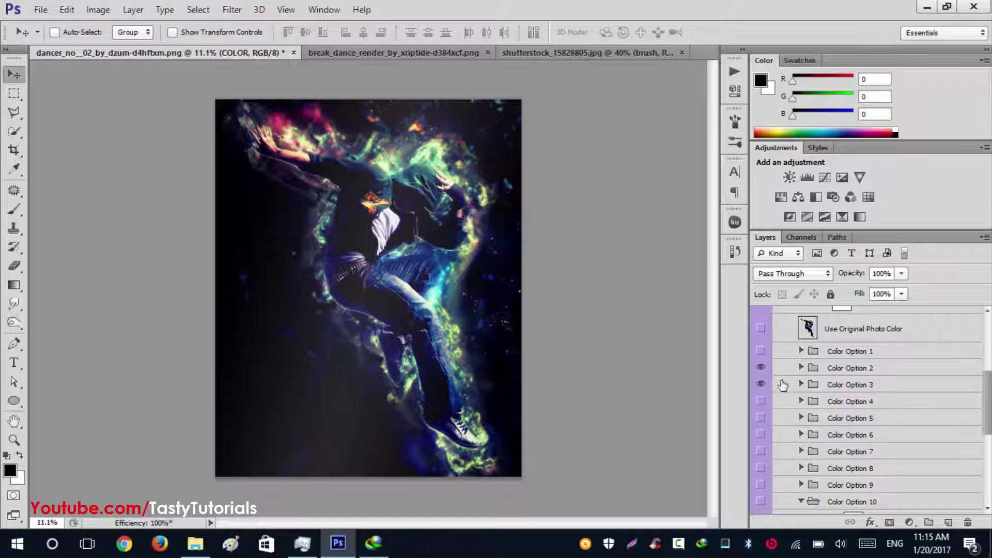
pyautogui.scroll(4, 794, 429)
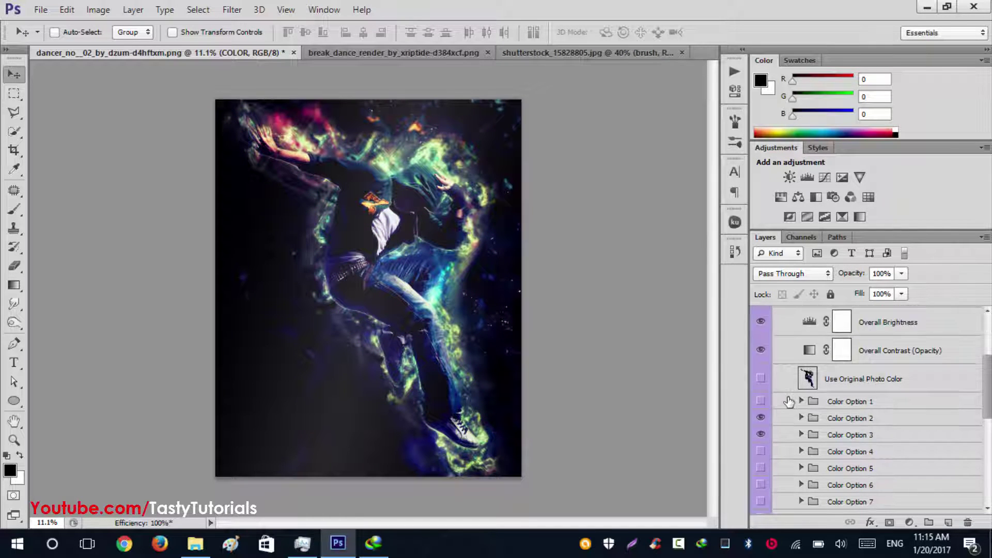
# Preview the Use Original Photo Color layer and check the Overall Brightness and Overall Saturation adjustments
pyautogui.click(761, 396)
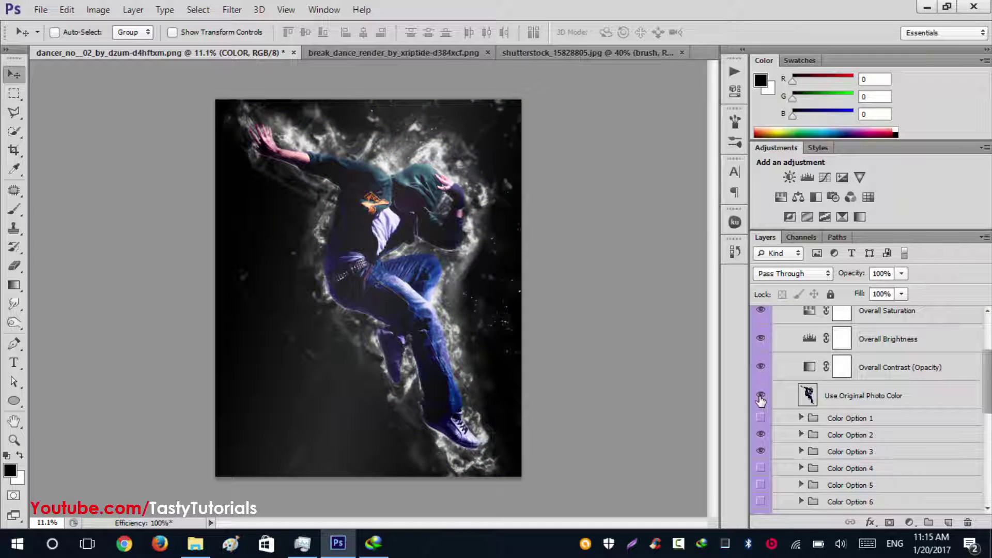
pyautogui.click(761, 396)
pyautogui.click(761, 396)
pyautogui.click(760, 396)
pyautogui.scroll(2, 770, 401)
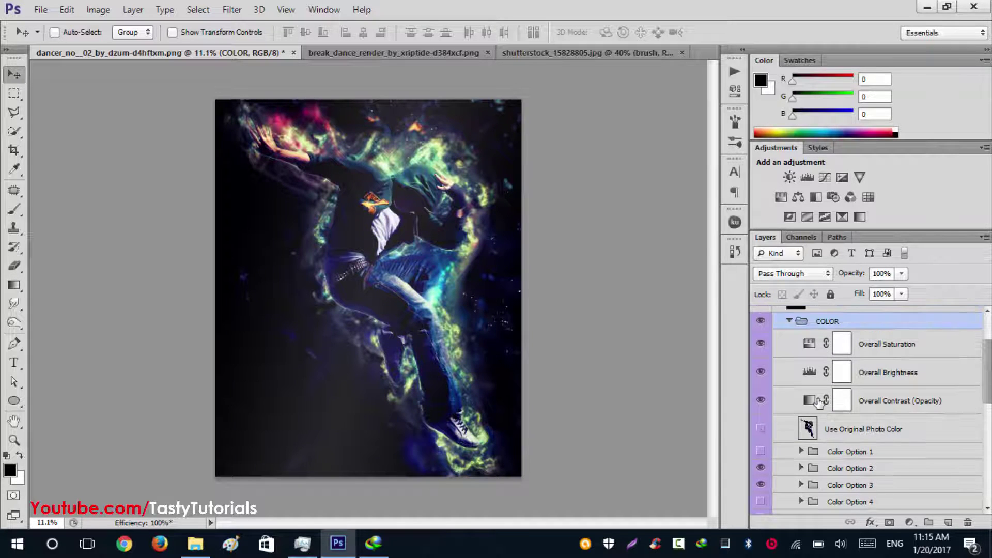
pyautogui.click(761, 372)
pyautogui.click(761, 343)
# Collapse the COLOR group and select the MoonStone group to inspect its contents
pyautogui.click(790, 321)
pyautogui.scroll(-1, 858, 434)
pyautogui.click(837, 406)
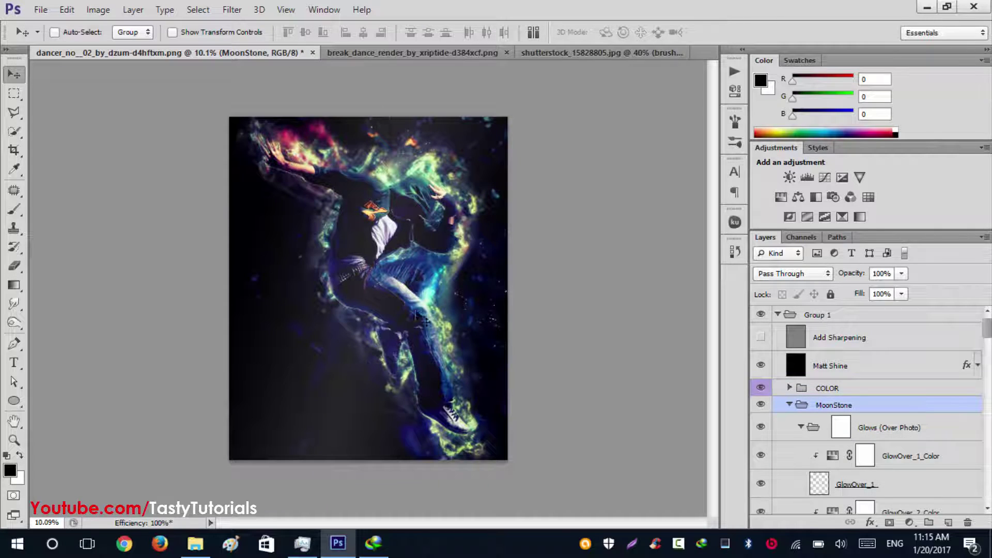
pyautogui.scroll(-1, 904, 442)
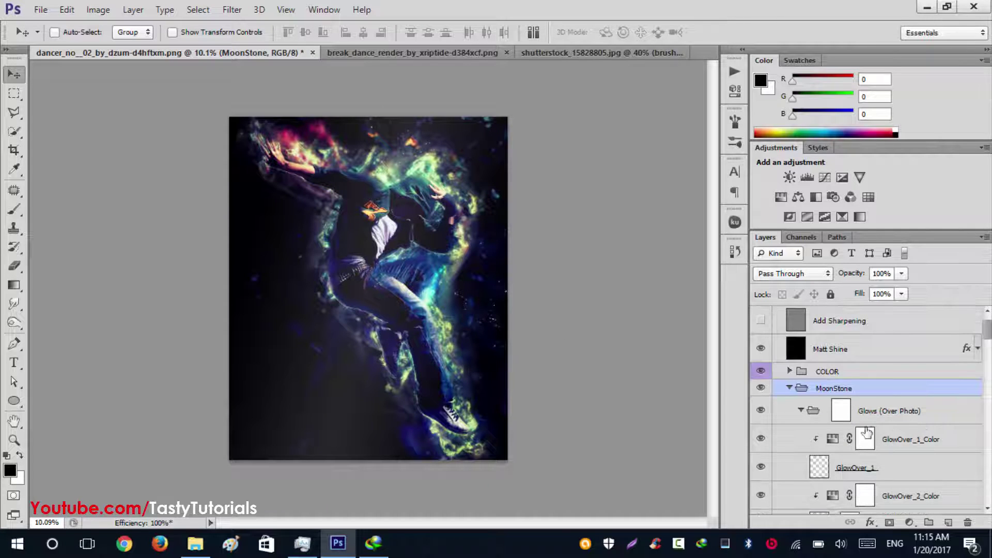
# Collapse the Glows (Over Photo), Angular Lines, PHOTO, Large Broken Up Parts and Dots groups inside MoonStone
pyautogui.click(801, 411)
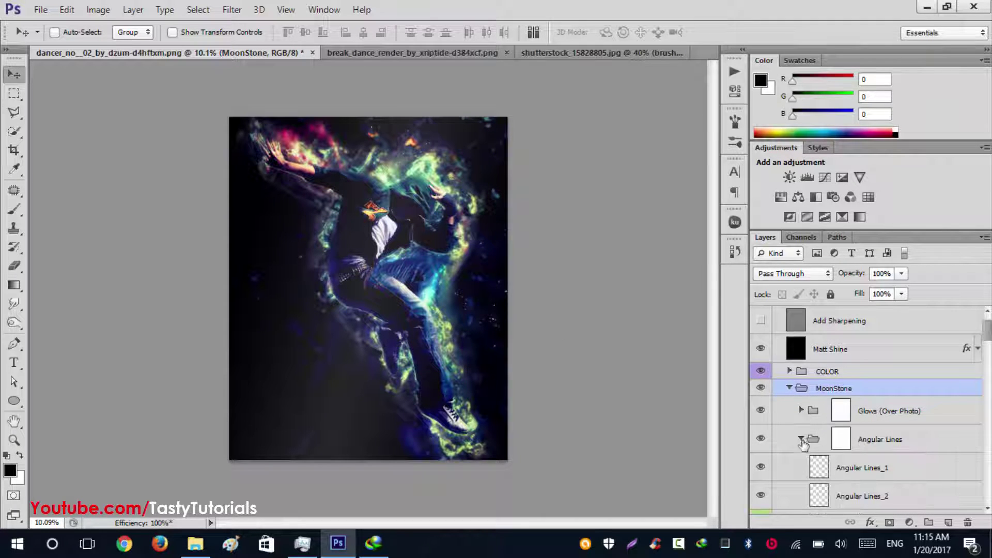
pyautogui.click(801, 439)
pyautogui.scroll(-3, 802, 441)
pyautogui.click(801, 412)
pyautogui.scroll(-3, 802, 489)
pyautogui.click(801, 441)
pyautogui.scroll(-2, 794, 467)
pyautogui.click(800, 442)
# Check the GlowUnder_2 layer's effect by toggling its visibility, and duplicate that layer
pyautogui.moveTo(987, 356); pyautogui.dragTo(987, 398)
pyautogui.click(761, 363)
pyautogui.click(761, 362)
pyautogui.click(760, 363)
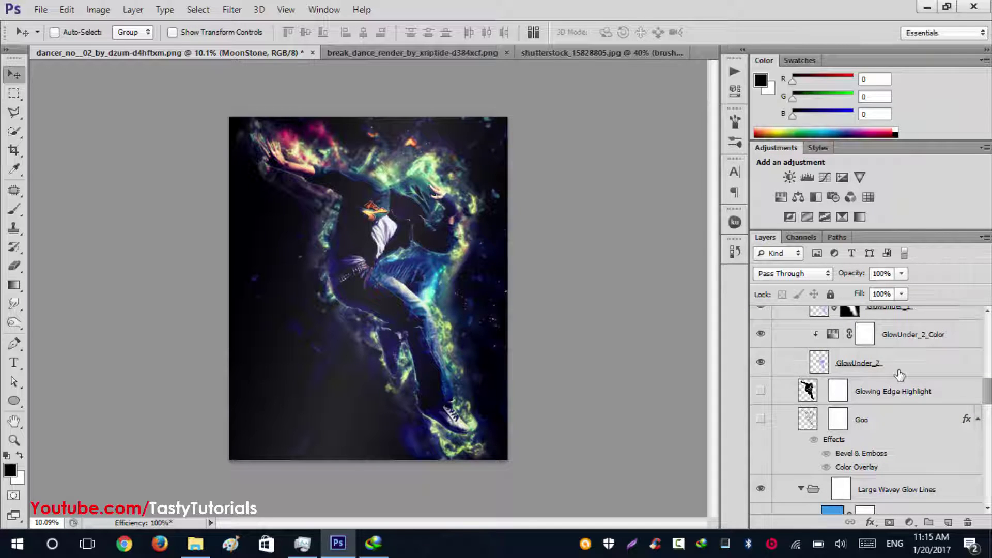
pyautogui.click(899, 374)
pyautogui.hotkey('ctrl', 'j')
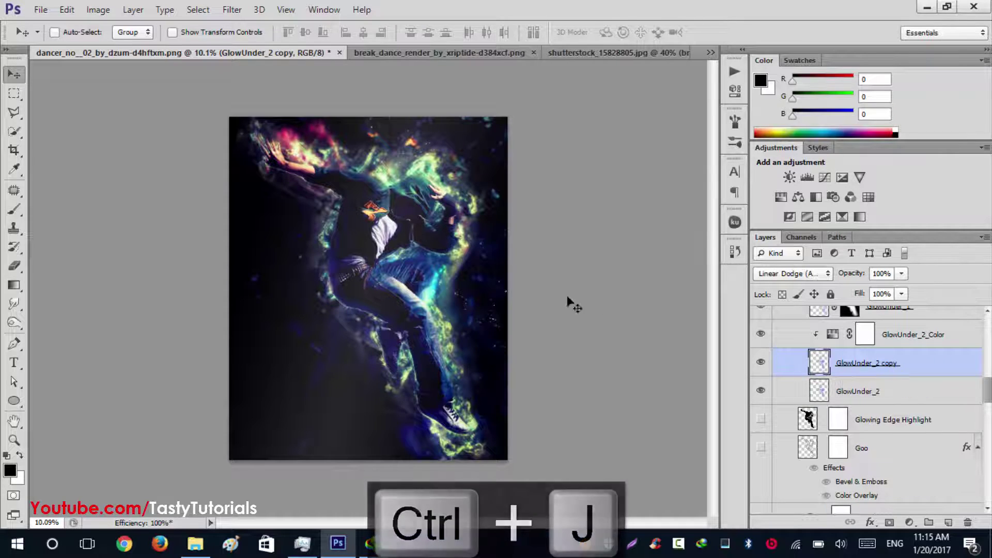
# Duplicate the Speed Lines_2 layer twice and the Speed Lines_1 layer twice to strengthen the lines
pyautogui.scroll(6, 866, 385)
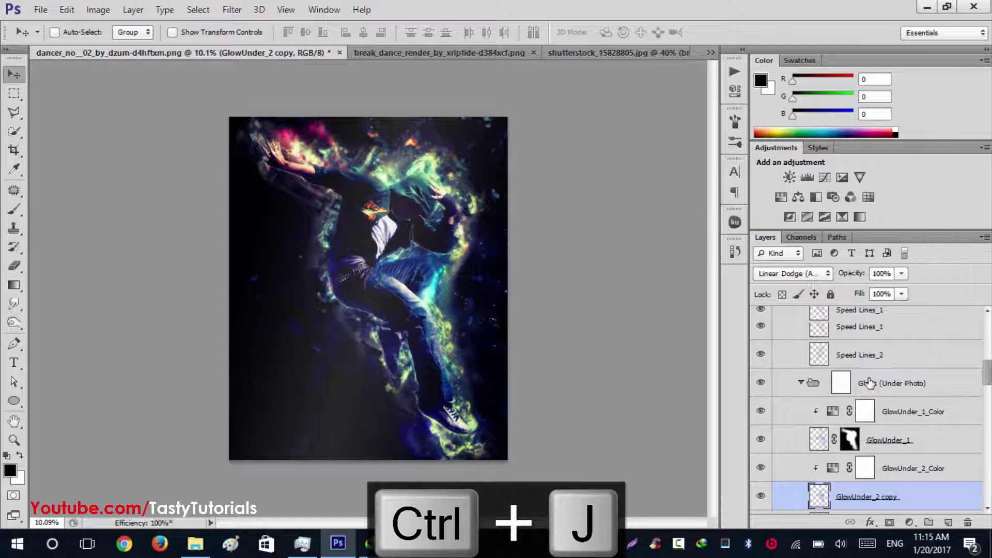
pyautogui.click(870, 405)
pyautogui.hotkey('ctrl', 'j')
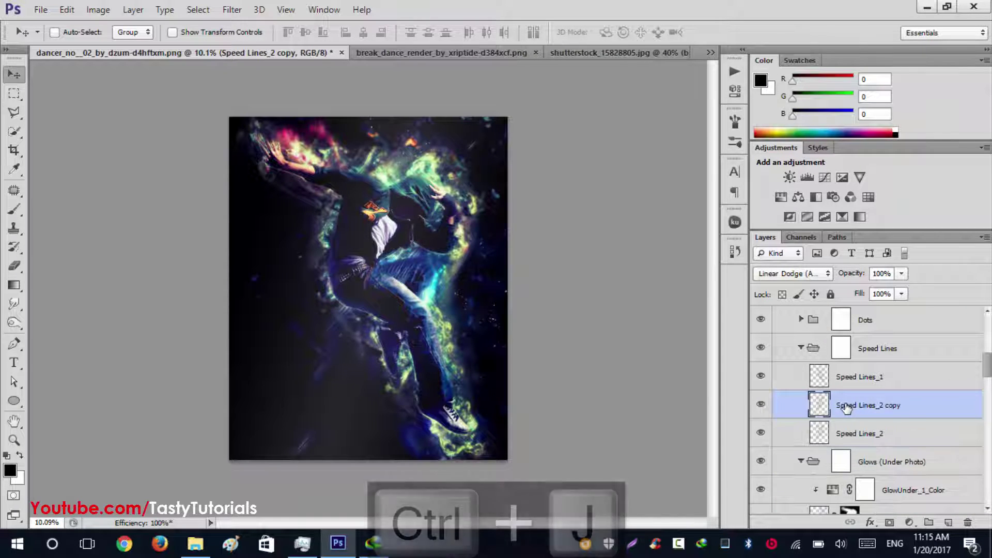
pyautogui.hotkey('ctrl', 'j')
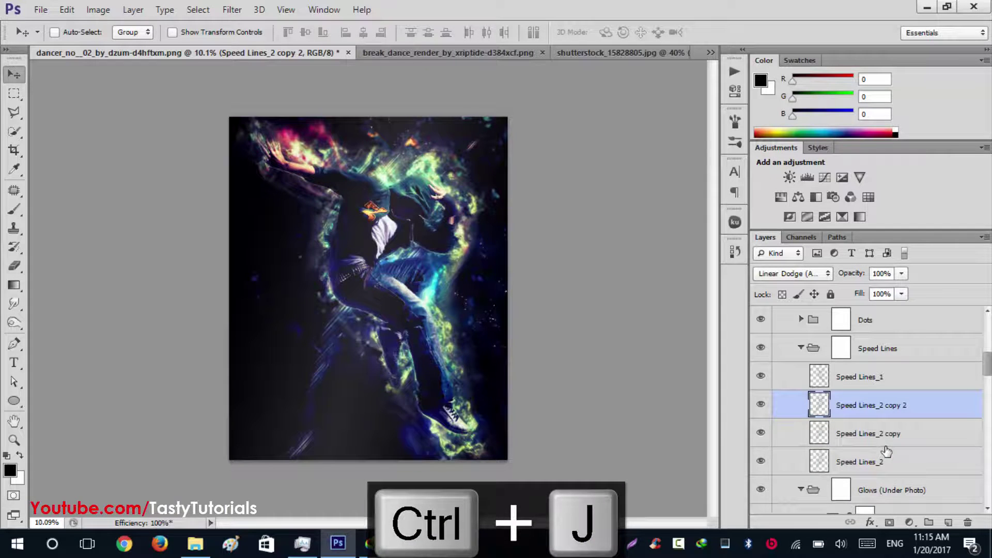
pyautogui.click(866, 382)
pyautogui.hotkey('ctrl', 'j')
pyautogui.hotkey('ctrl', 'j')
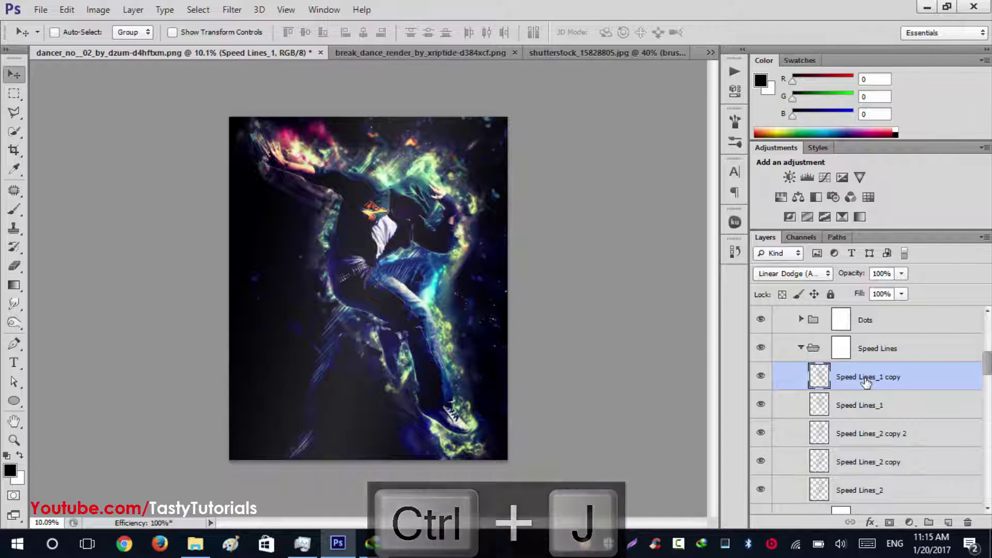
# Check the Dots group's effect and duplicate the group once
pyautogui.scroll(1, 813, 402)
pyautogui.scroll(1, 814, 402)
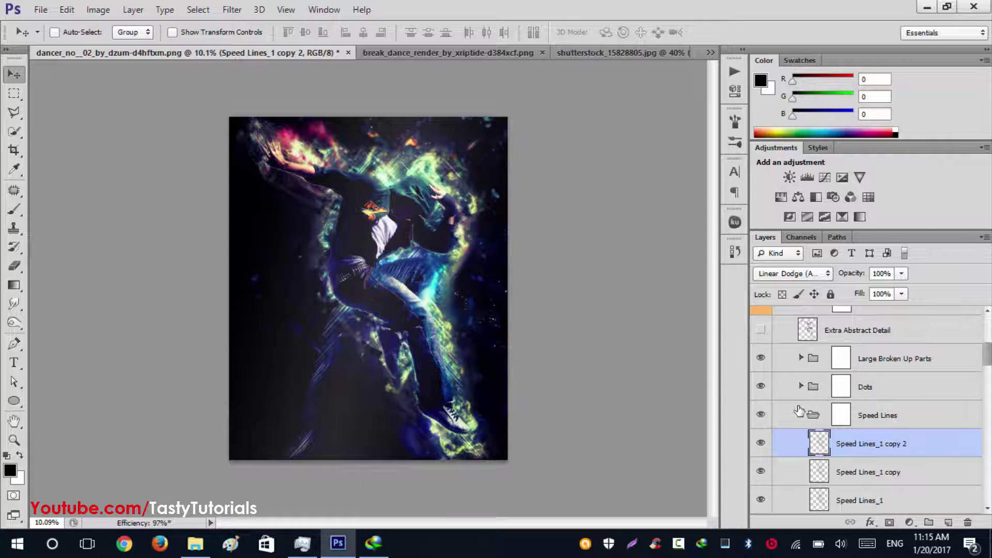
pyautogui.click(761, 388)
pyautogui.click(892, 393)
pyautogui.hotkey('ctrl', 'j')
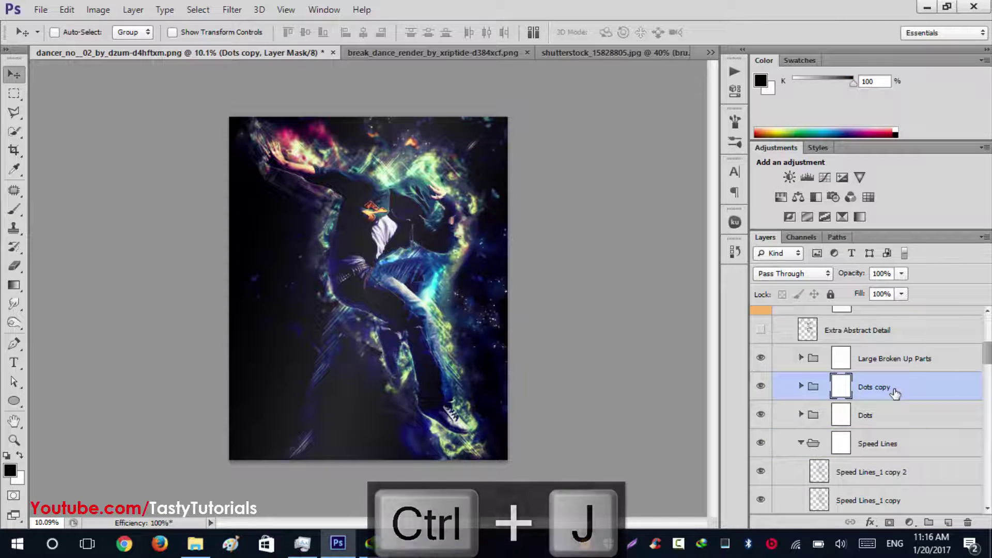
# Preview the Extra Abstract Detail layer on and off, leaving it hidden
pyautogui.scroll(2, 796, 392)
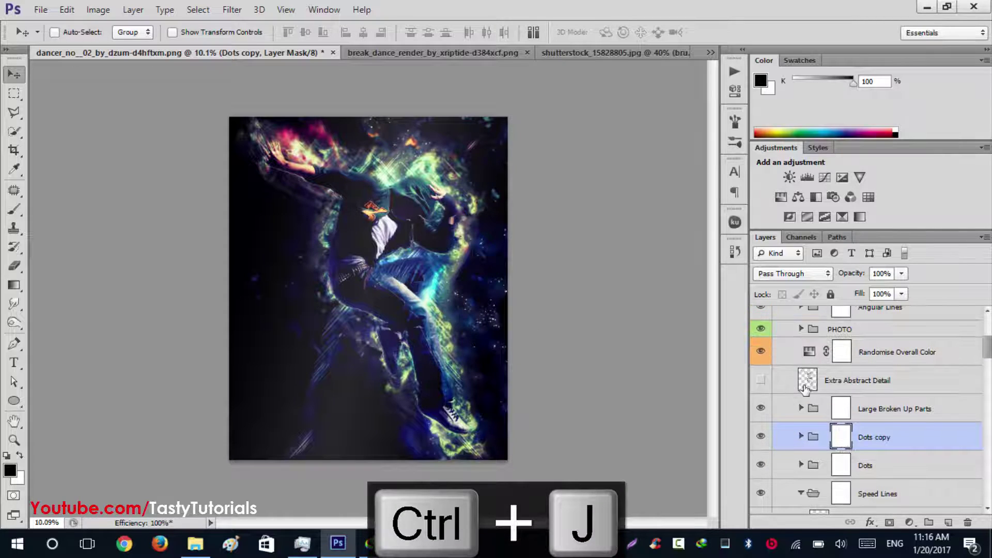
pyautogui.scroll(2, 786, 391)
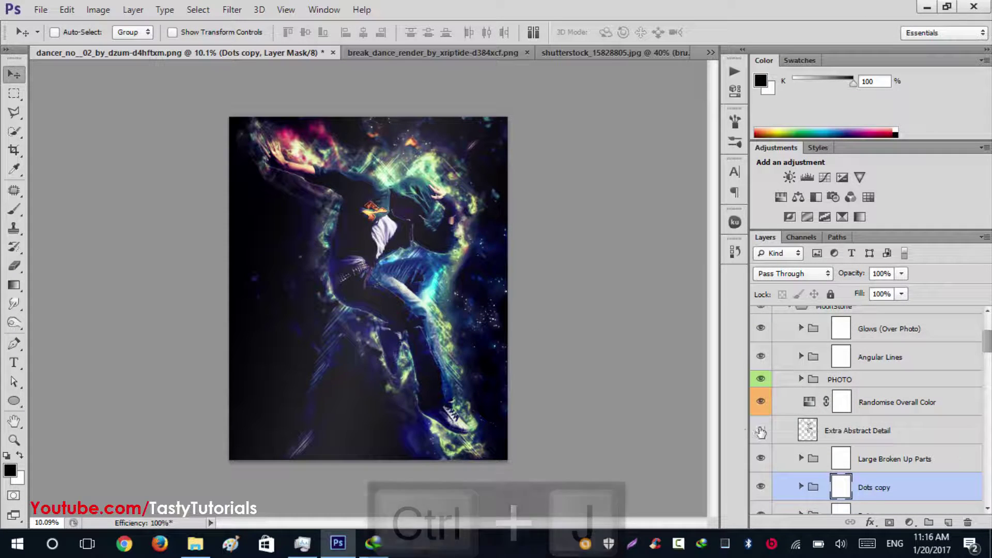
pyautogui.click(761, 433)
pyautogui.click(761, 432)
pyautogui.click(761, 432)
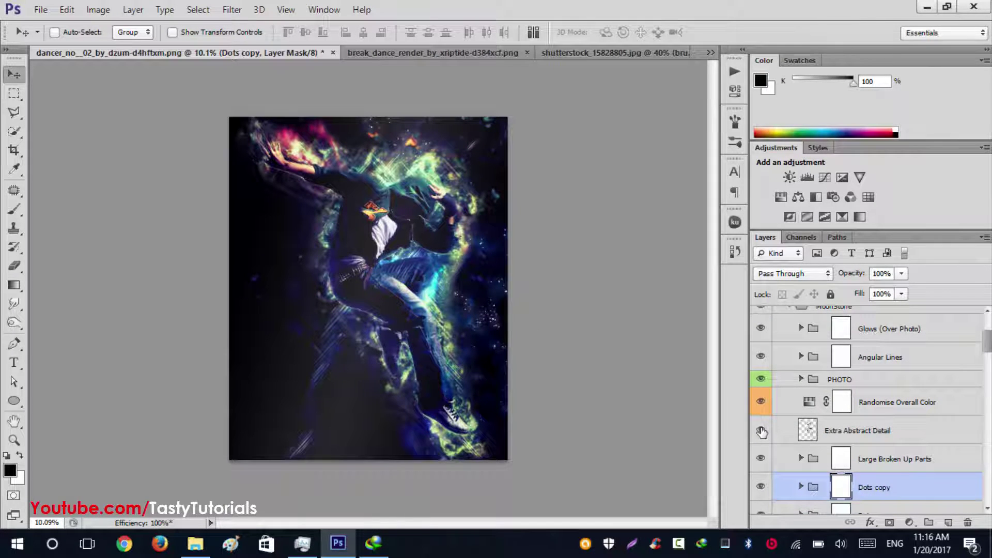
pyautogui.click(761, 432)
# Hide the Angular Lines group and duplicate the Glows (Over Photo) group, closing the MoonStone group at the end
pyautogui.scroll(2, 790, 426)
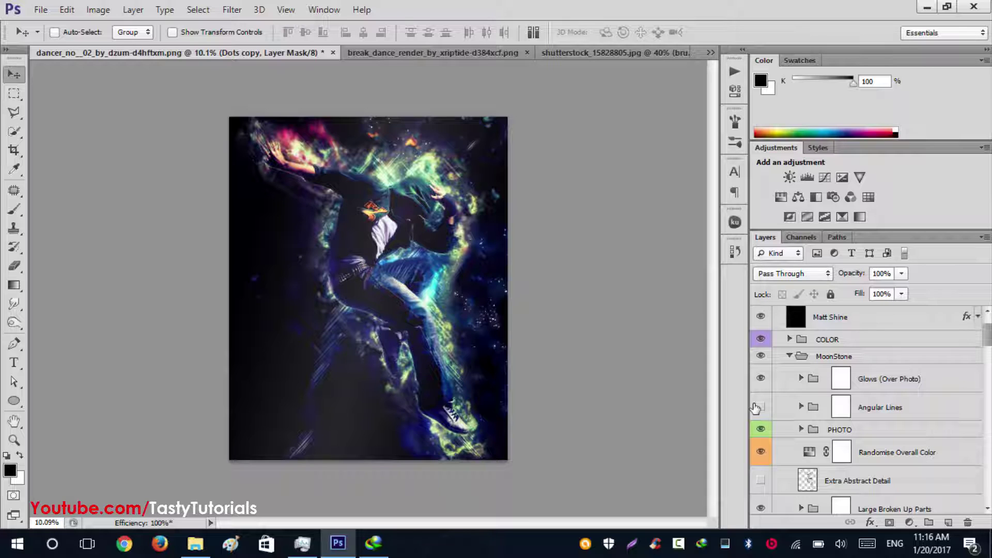
pyautogui.click(758, 380)
pyautogui.click(757, 381)
pyautogui.click(759, 380)
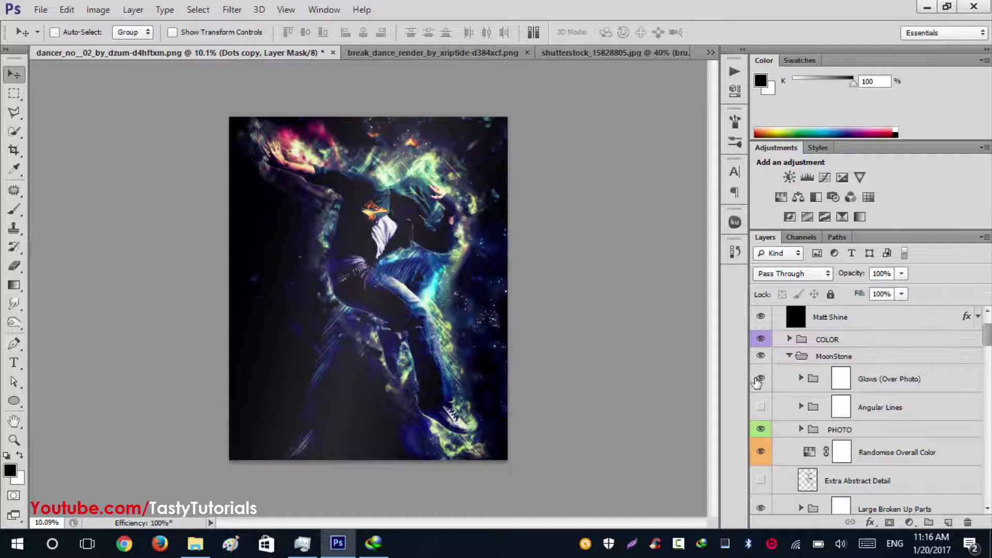
pyautogui.click(885, 388)
pyautogui.hotkey('ctrl', 'j')
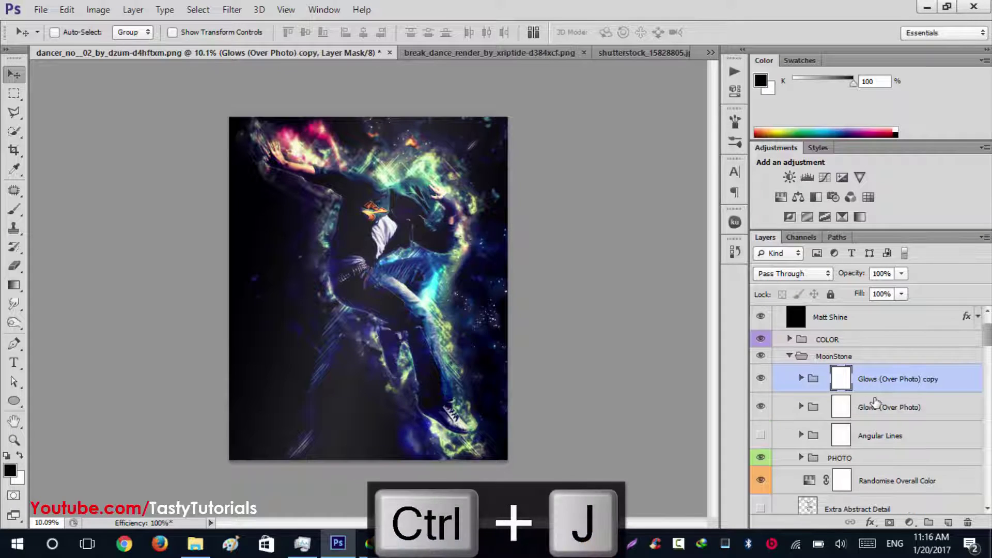
pyautogui.click(789, 357)
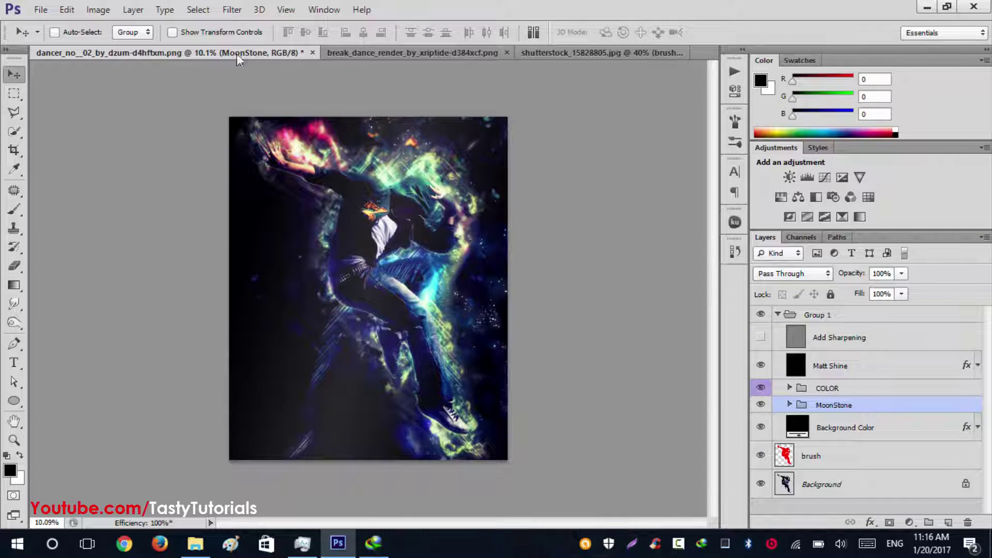
# In the break_dance_render document, show the brush layer and Group 1, and expand Group 1 and its COLOR group
pyautogui.click(357, 53)
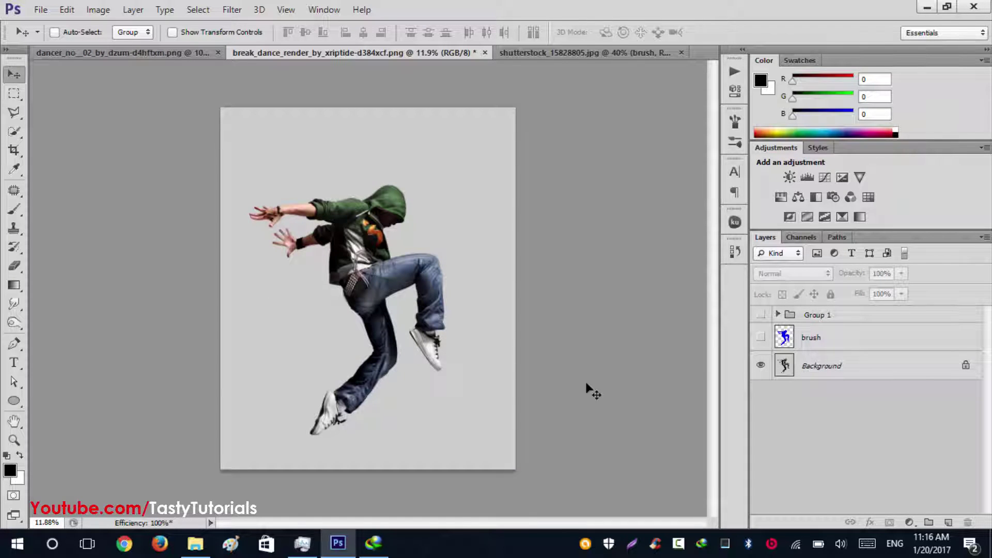
pyautogui.click(761, 337)
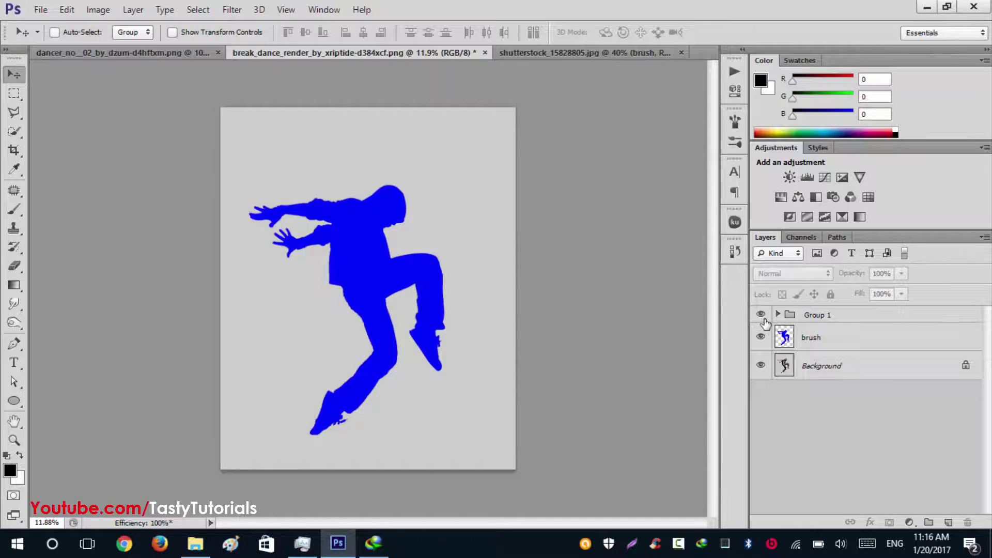
pyautogui.click(761, 316)
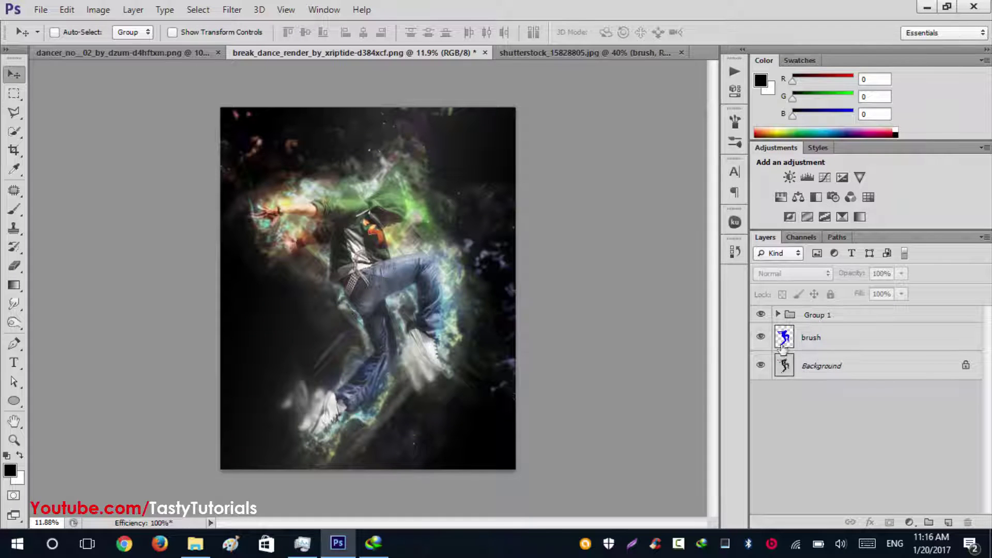
pyautogui.click(778, 315)
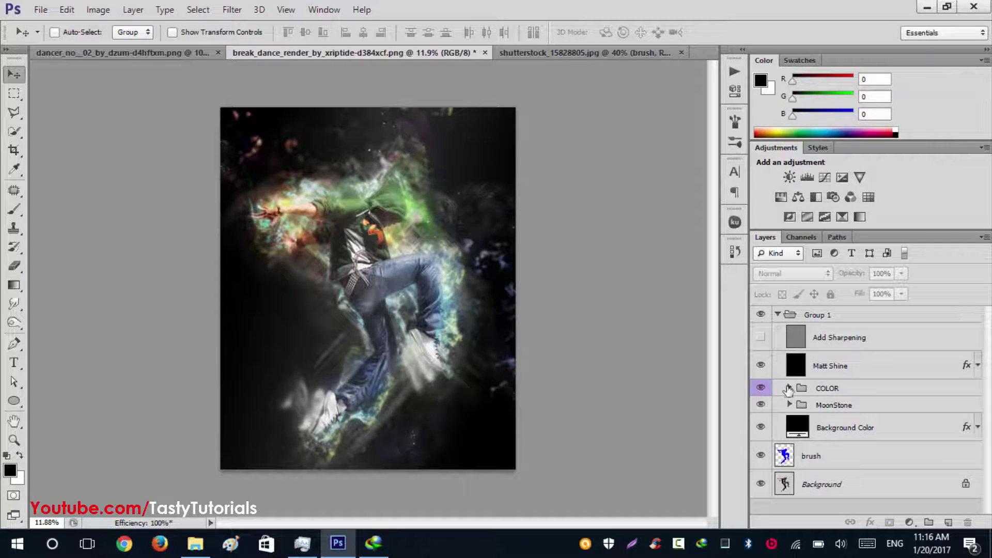
pyautogui.click(790, 387)
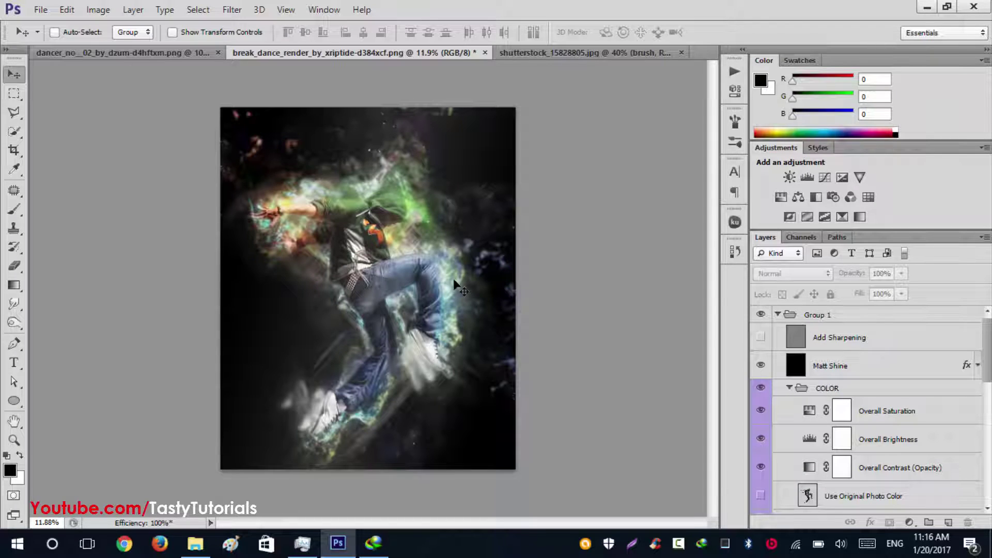
# Preview Color Option 1 on the break dance image and switch to Color Option 2 instead
pyautogui.scroll(2, 365, 285)
pyautogui.scroll(-2, 836, 418)
pyautogui.click(760, 428)
pyautogui.click(761, 451)
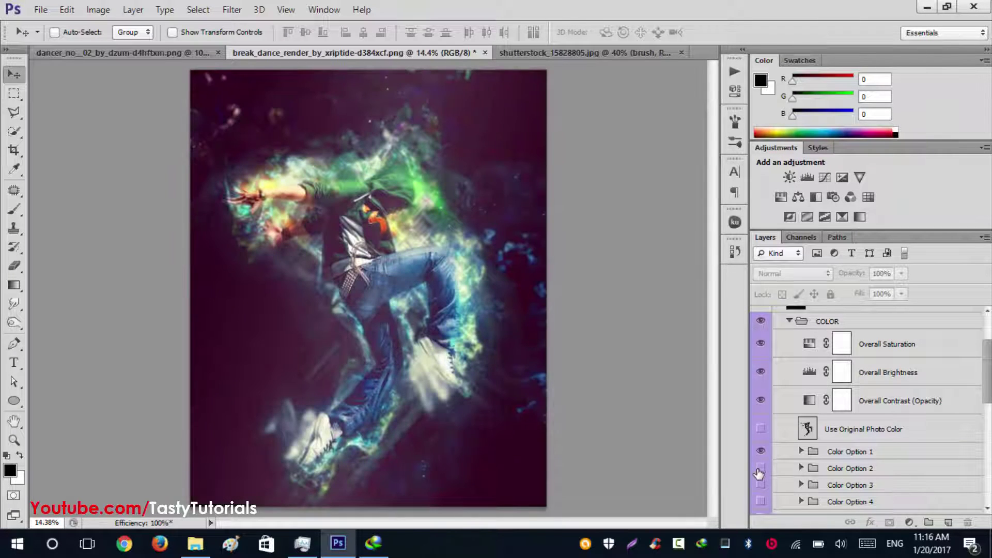
pyautogui.scroll(-1, 758, 473)
pyautogui.click(761, 468)
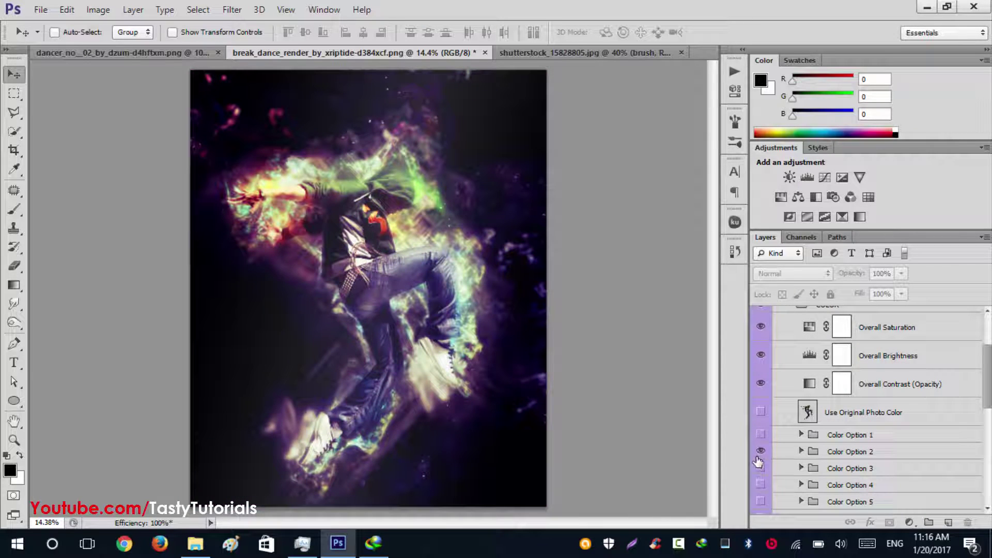
# Try Color Options 3, 4 and 5 on top of Color Option 2
pyautogui.click(761, 468)
pyautogui.click(761, 484)
pyautogui.click(760, 485)
pyautogui.click(760, 501)
pyautogui.click(760, 502)
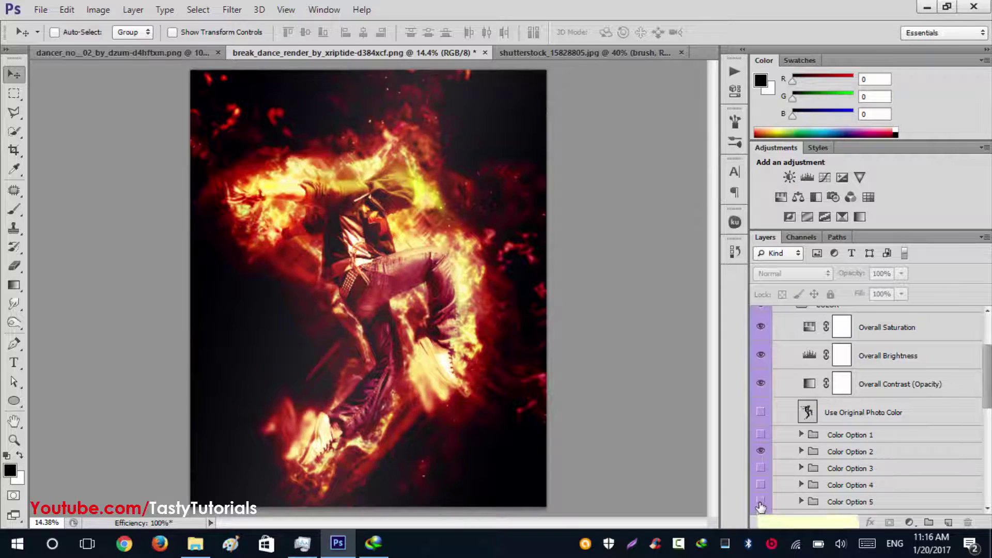
# Compare combinations of Color Options 2 to 5, and keep only Color Options 2 and 3 visible
pyautogui.click(761, 484)
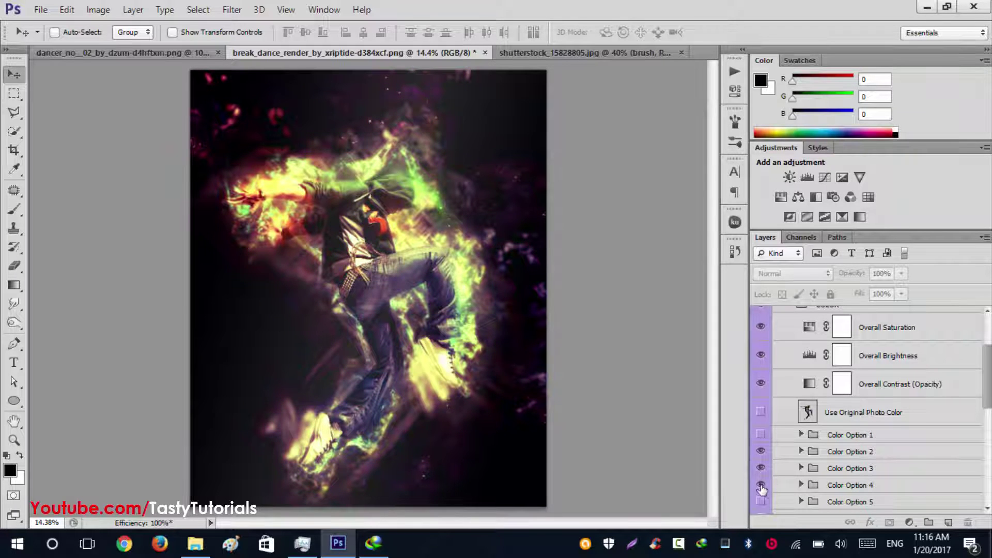
pyautogui.click(761, 485)
pyautogui.click(762, 468)
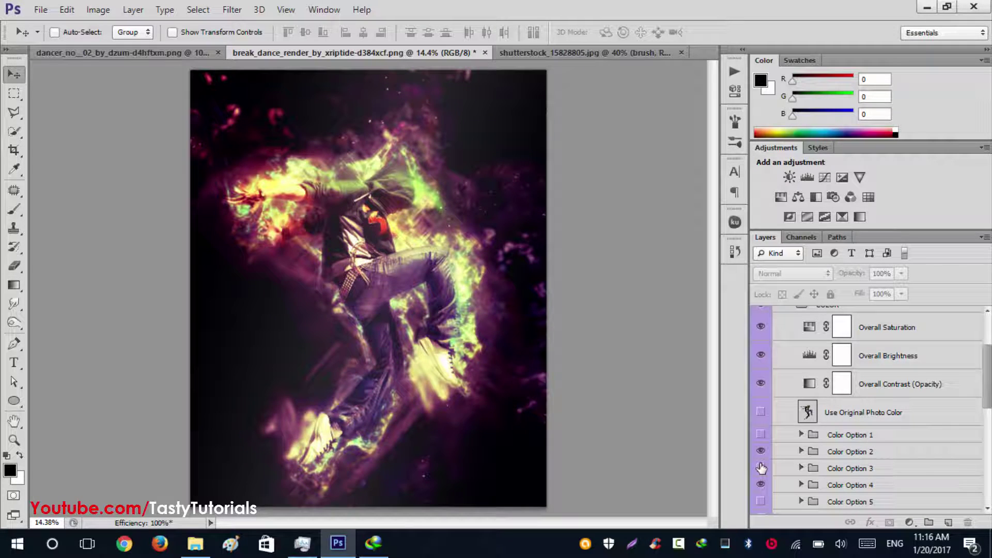
pyautogui.scroll(-1, 761, 469)
pyautogui.click(761, 486)
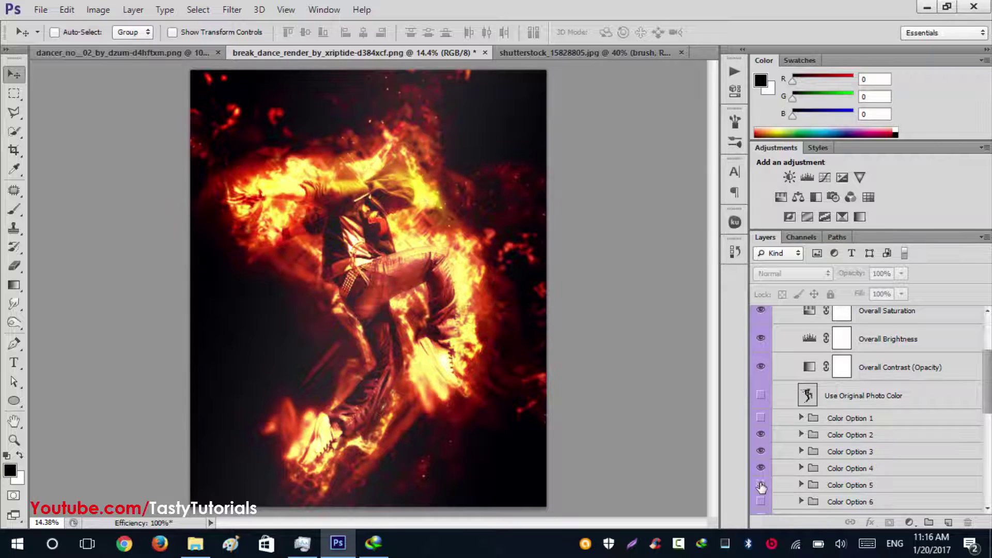
pyautogui.click(762, 486)
pyautogui.click(761, 469)
pyautogui.scroll(-1, 562, 332)
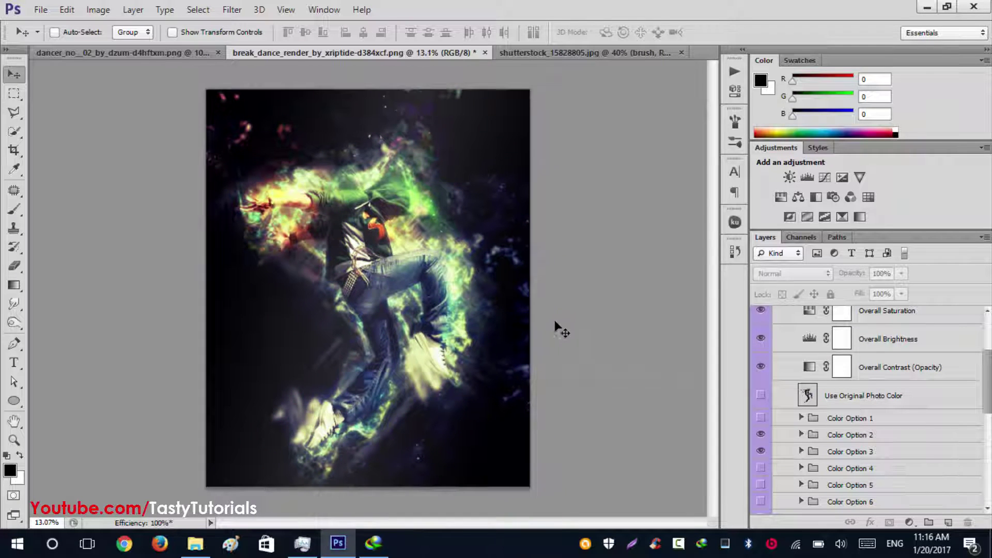
# Collapse the COLOR group and switch to the shutterstock_15828805.jpg document to view the handstand dancer photo
pyautogui.scroll(3, 809, 395)
pyautogui.click(790, 387)
pyautogui.click(509, 53)
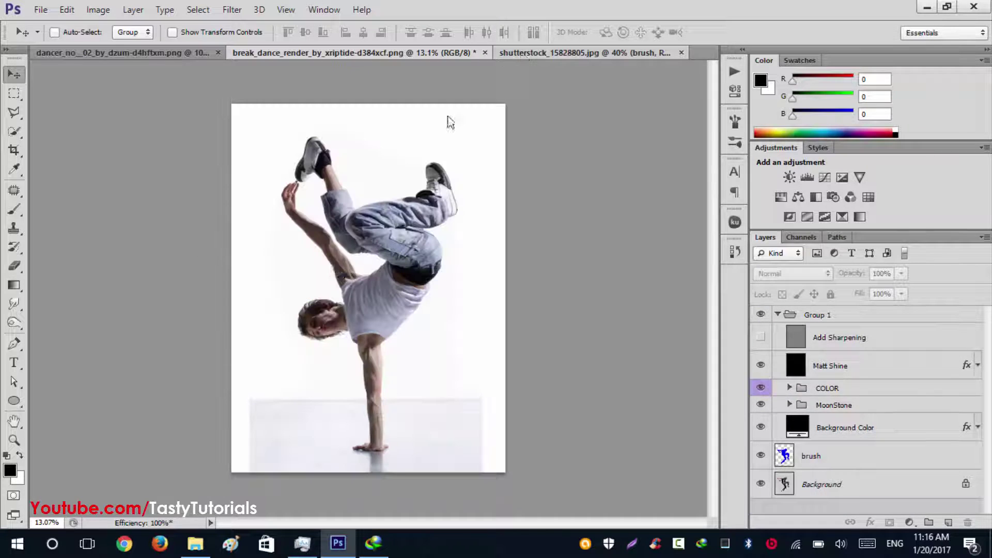
pyautogui.scroll(4, 346, 283)
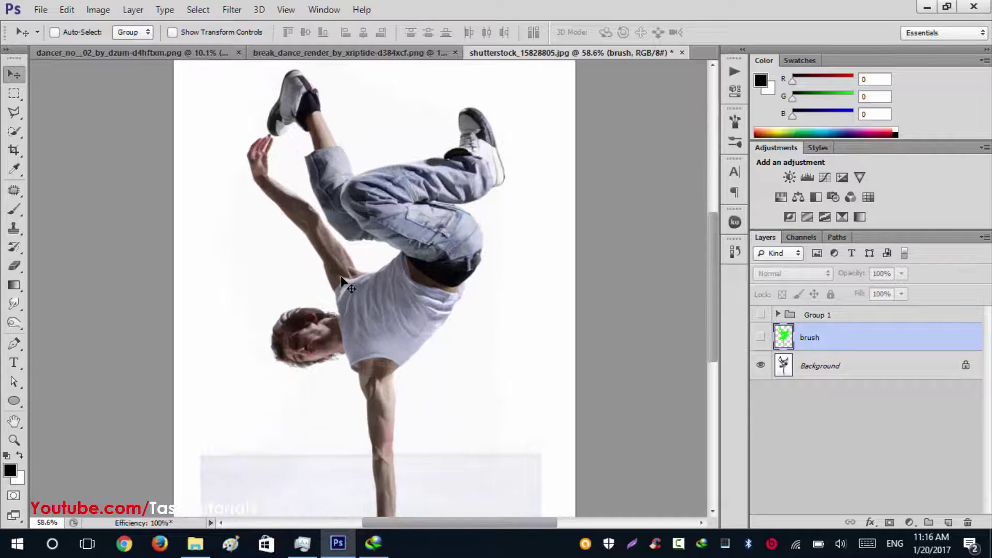
pyautogui.scroll(-2, 345, 284)
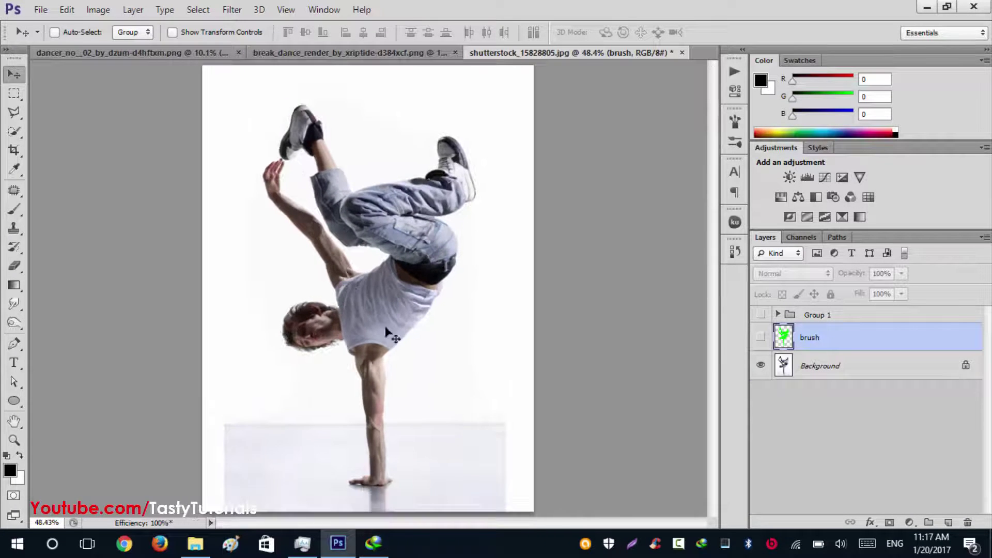
# Show the brush layer and Group 1 on the handstand photo, and expand Group 1 to view its layers
pyautogui.click(760, 338)
pyautogui.click(760, 338)
pyautogui.click(760, 338)
pyautogui.click(761, 315)
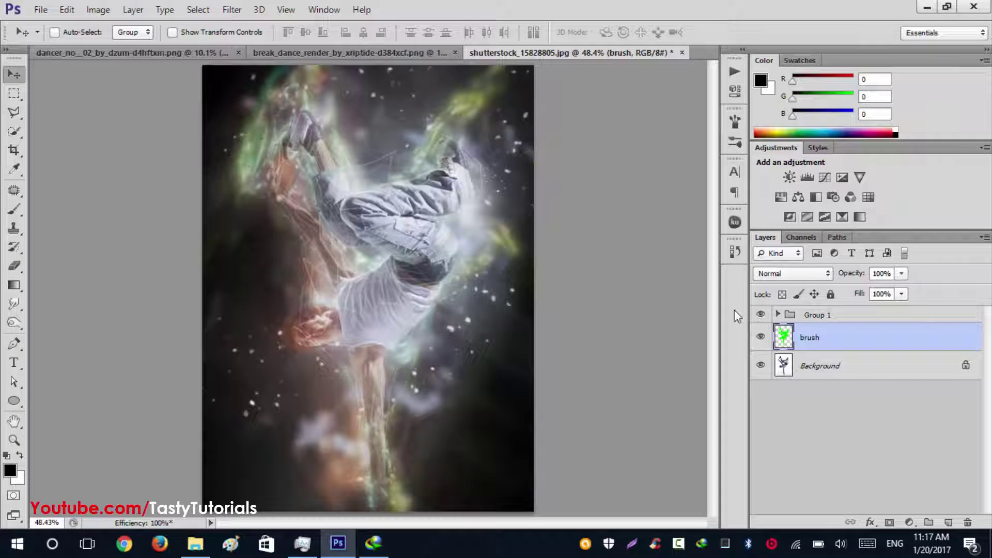
pyautogui.scroll(-1, 488, 298)
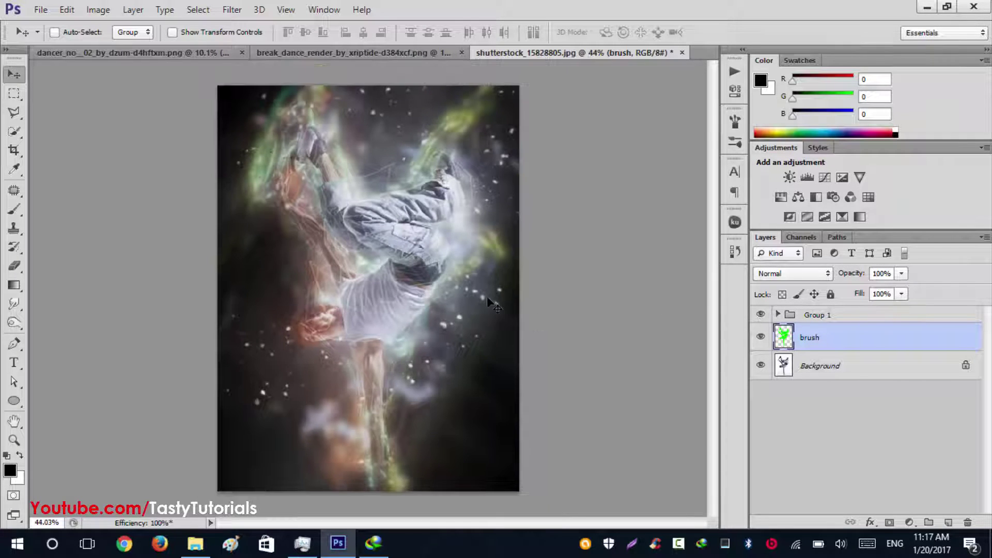
pyautogui.click(778, 315)
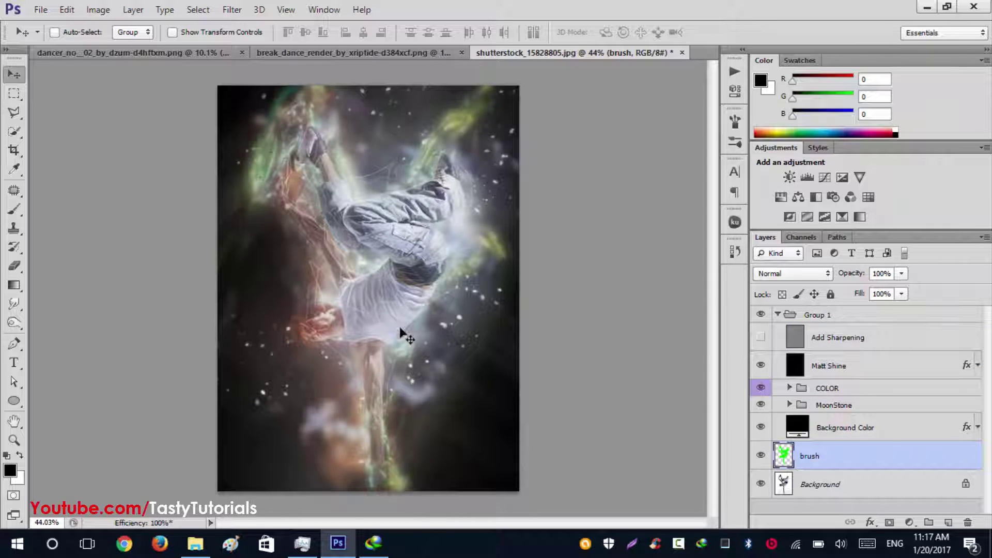
pyautogui.scroll(-1, 443, 331)
pyautogui.scroll(1, 351, 357)
pyautogui.scroll(-2, 416, 316)
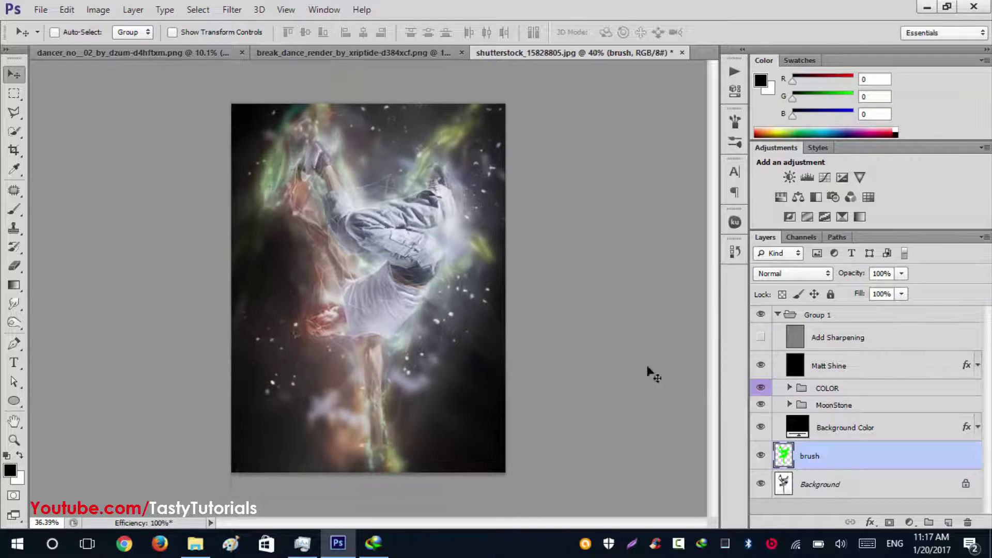
# Expand the COLOR group, preview Use Original Photo Color and Color Option 1, and turn on Color Options 2 and 3
pyautogui.click(825, 389)
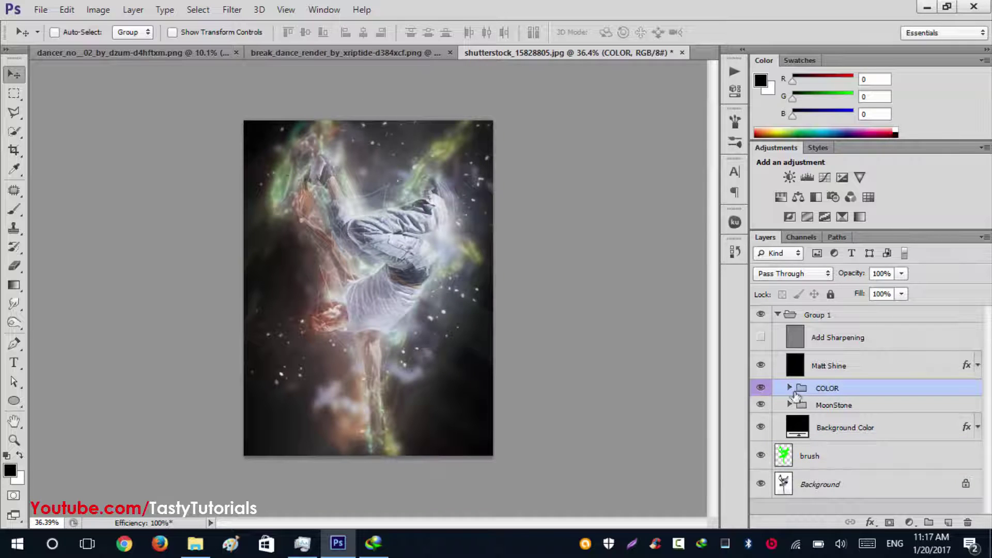
pyautogui.click(790, 388)
pyautogui.scroll(-3, 807, 429)
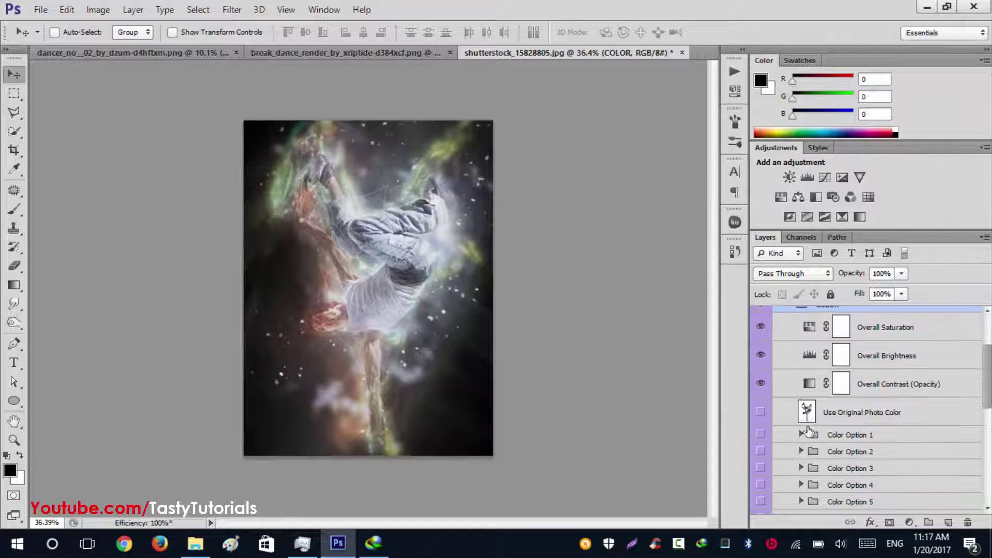
pyautogui.click(761, 413)
pyautogui.click(761, 434)
pyautogui.click(760, 451)
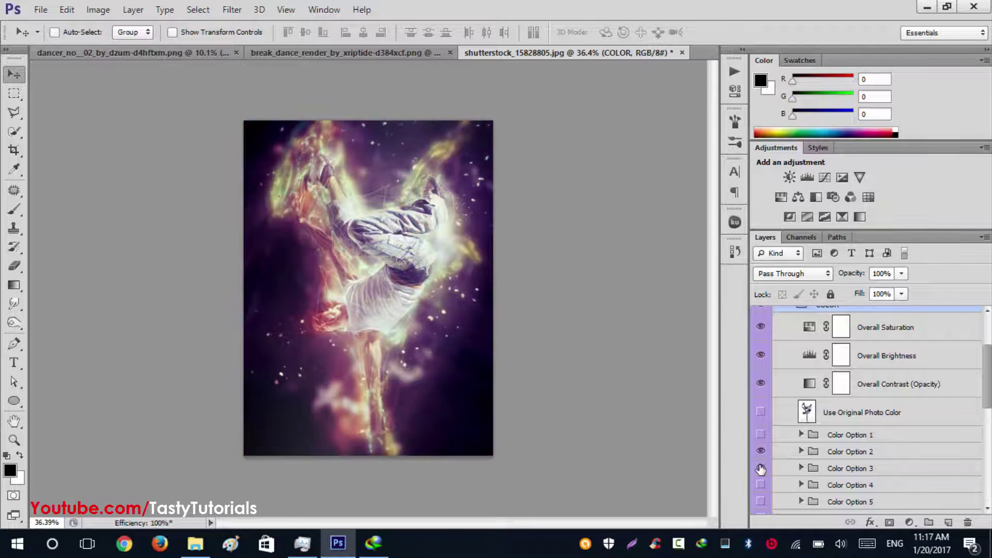
pyautogui.scroll(-1, 429, 330)
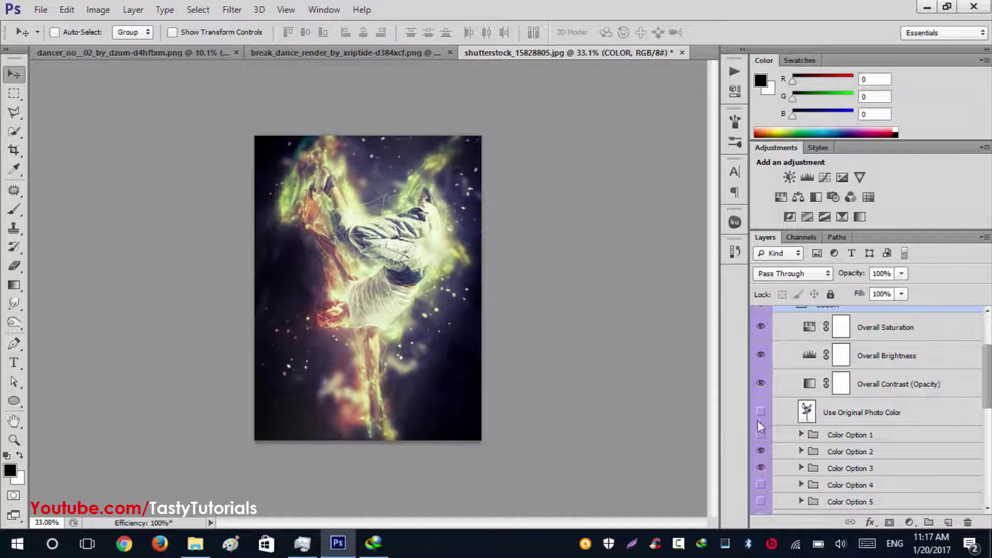
pyautogui.scroll(-2, 769, 471)
# Preview Color Options 4 and 5 over Color Options 2 and 3, and turn on the Add Sharpening layer
pyautogui.click(761, 452)
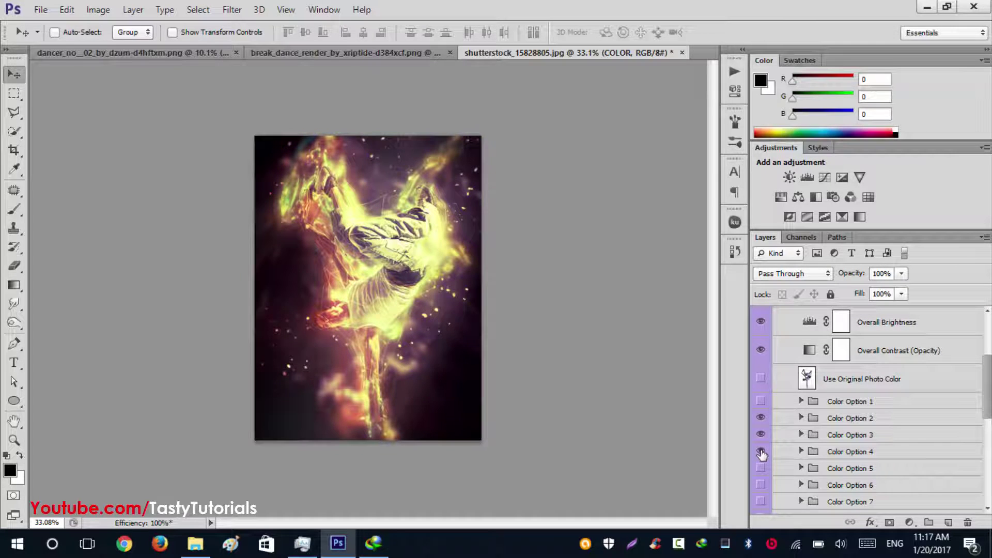
pyautogui.click(761, 452)
pyautogui.click(762, 467)
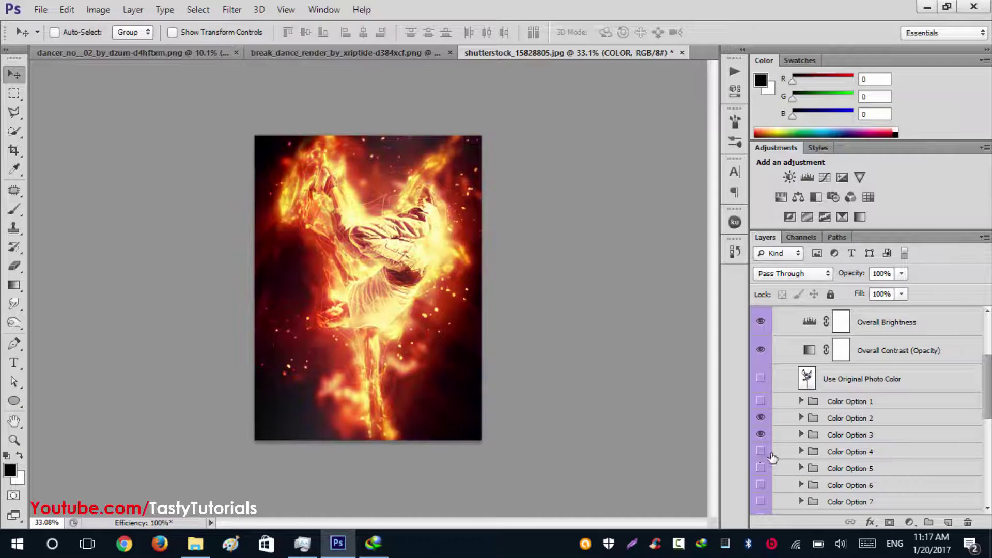
pyautogui.click(765, 459)
pyautogui.scroll(5, 766, 440)
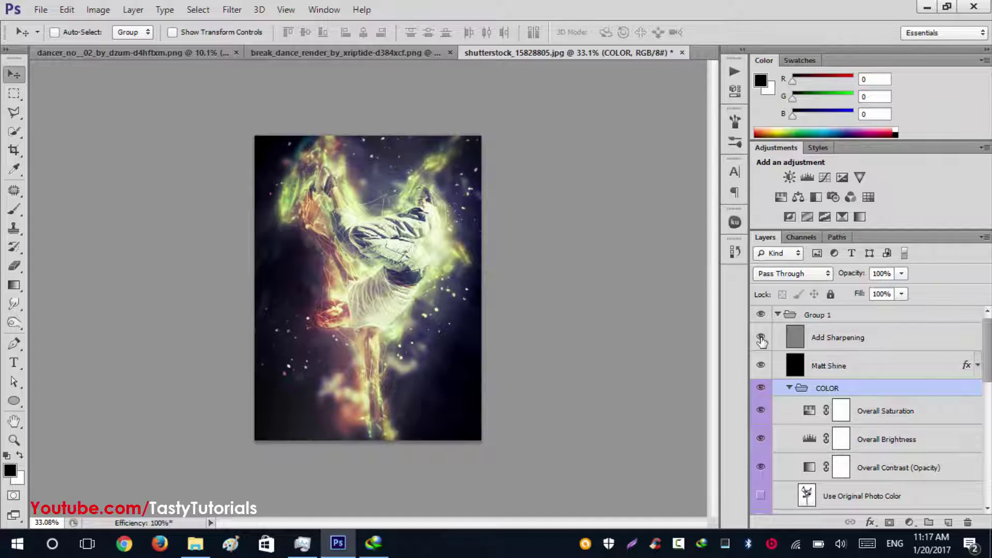
# Delete Group 1 and the brush layer, leaving only the Background layer of the handstand photo
pyautogui.click(778, 315)
pyautogui.press('Delete')
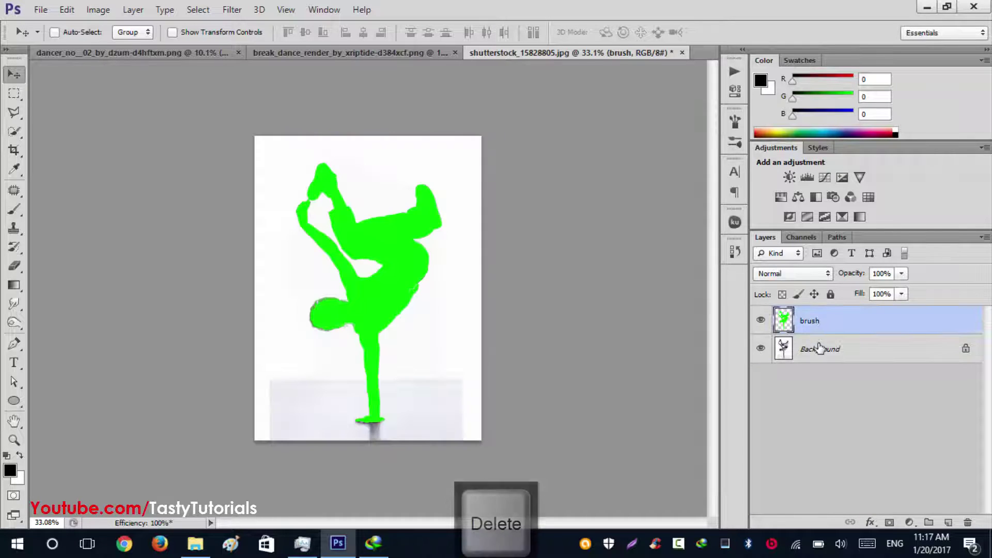
pyautogui.press('Delete')
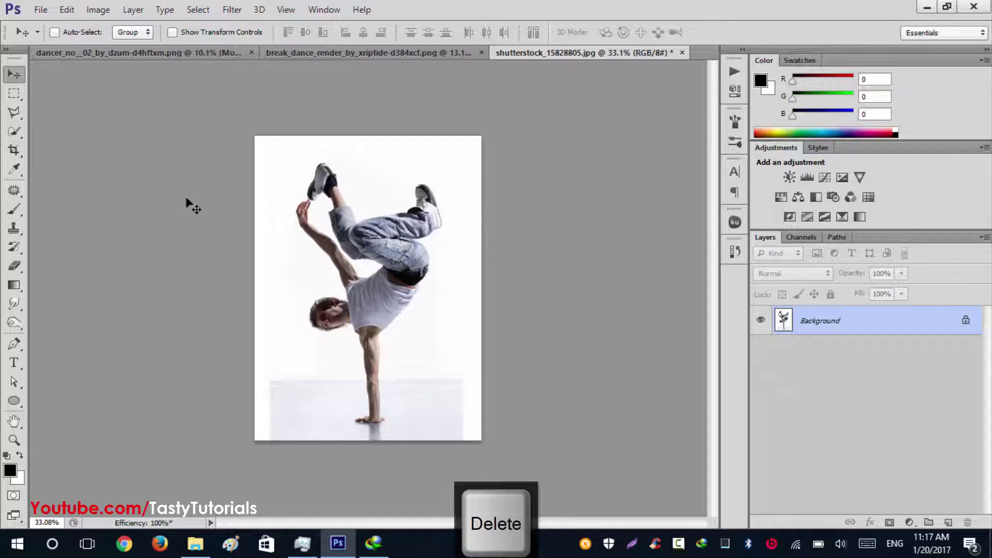
pyautogui.hotkey('ctrl', '0')
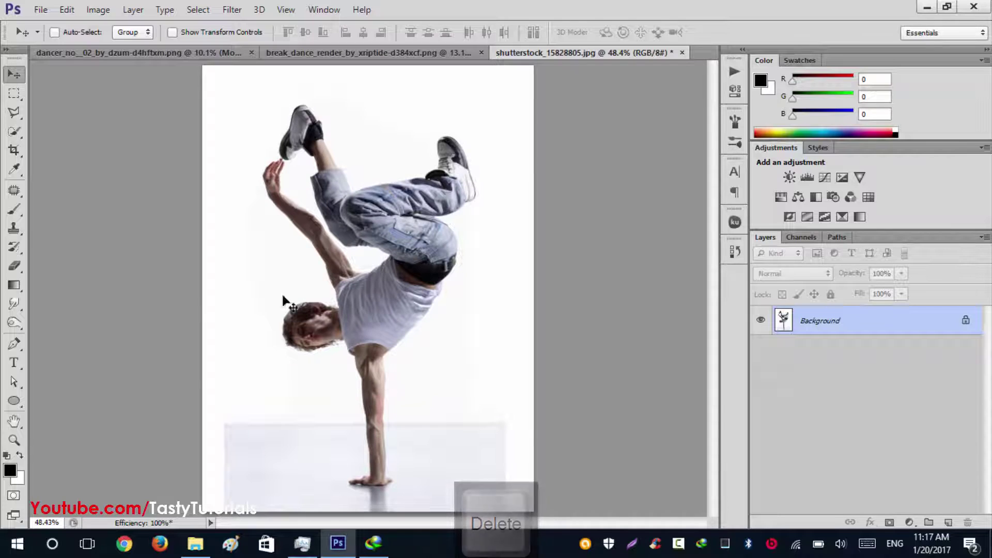
# Crop the handstand photo tighter around the dancer, trimming both sides and the top edge
pyautogui.press('c')
pyautogui.moveTo(534, 288)
pyautogui.mouseDown()
pyautogui.moveTo(510, 294)
pyautogui.moveTo(518, 288)
pyautogui.mouseUp()
pyautogui.moveTo(219, 291); pyautogui.dragTo(231, 274)
pyautogui.moveTo(368, 76); pyautogui.dragTo(368, 94)
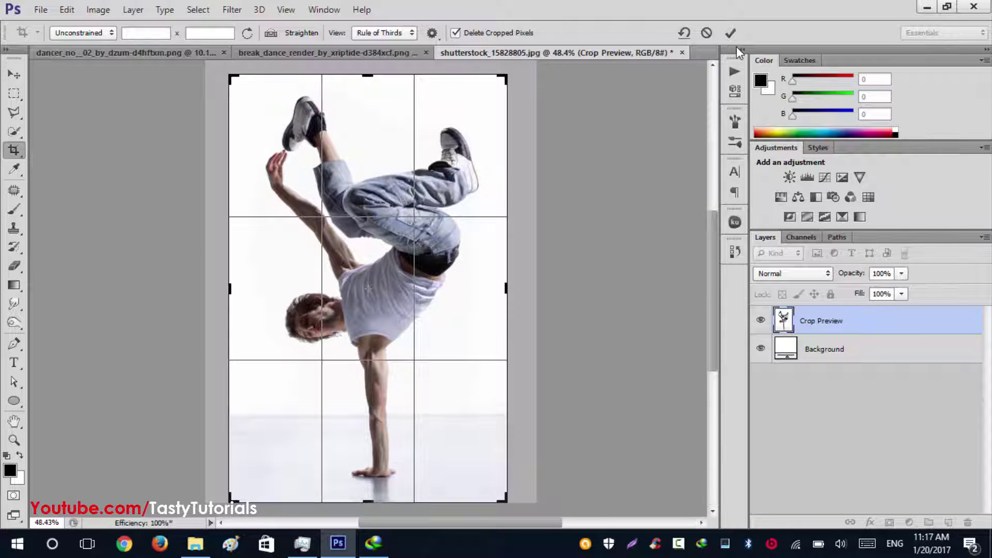
pyautogui.doubleClick(364, 283)
pyautogui.click(11, 73)
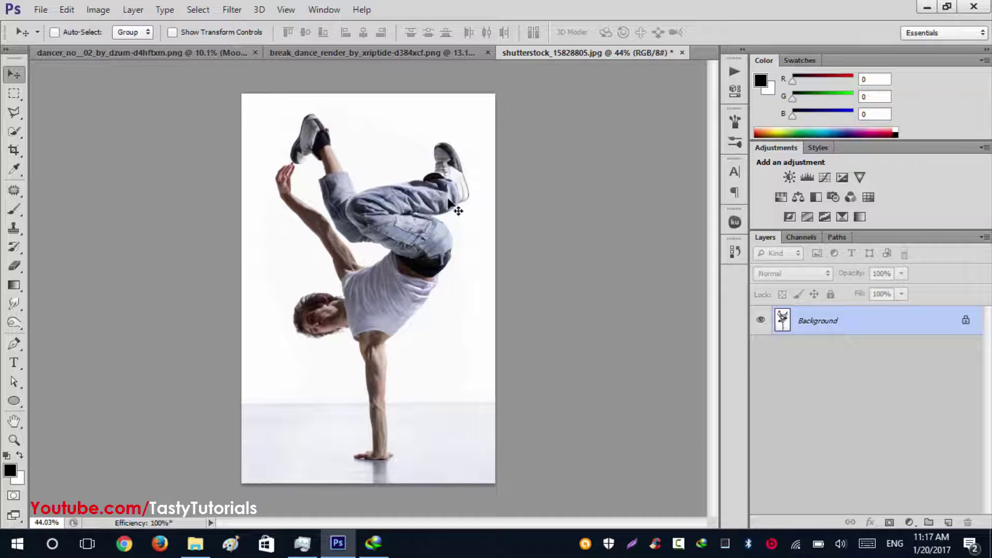
# Extend the canvas with the Crop tool to add white space on both sides and above the dancer
pyautogui.press('c')
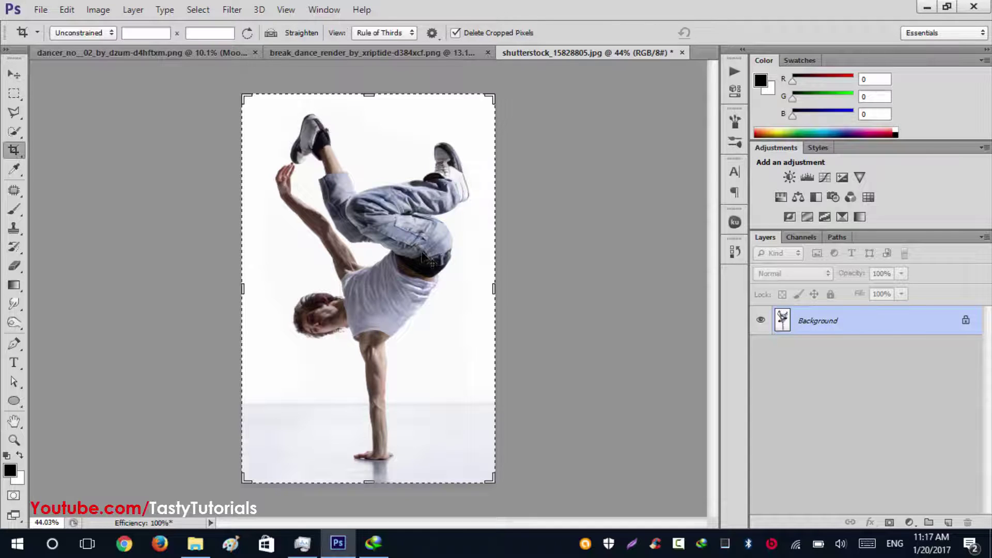
pyautogui.rightClick(14, 150)
pyautogui.click(55, 144)
pyautogui.click(356, 257)
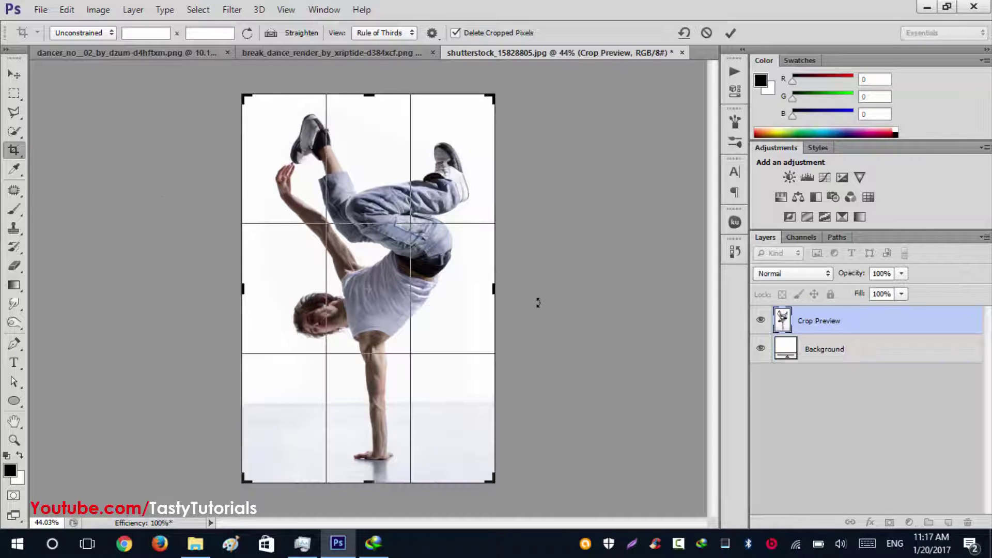
pyautogui.moveTo(503, 289); pyautogui.dragTo(518, 289)
pyautogui.moveTo(217, 290); pyautogui.dragTo(197, 290)
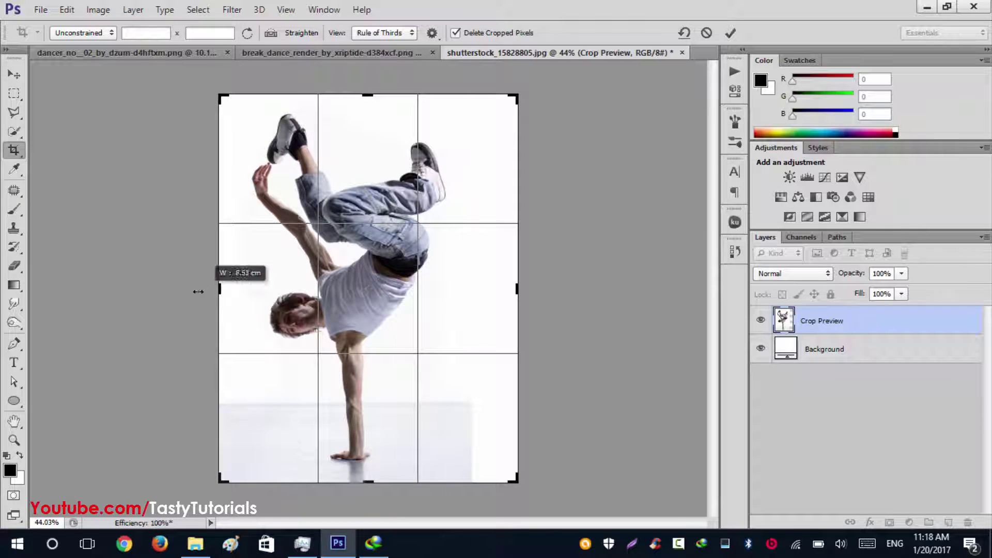
pyautogui.moveTo(373, 94); pyautogui.dragTo(374, 80)
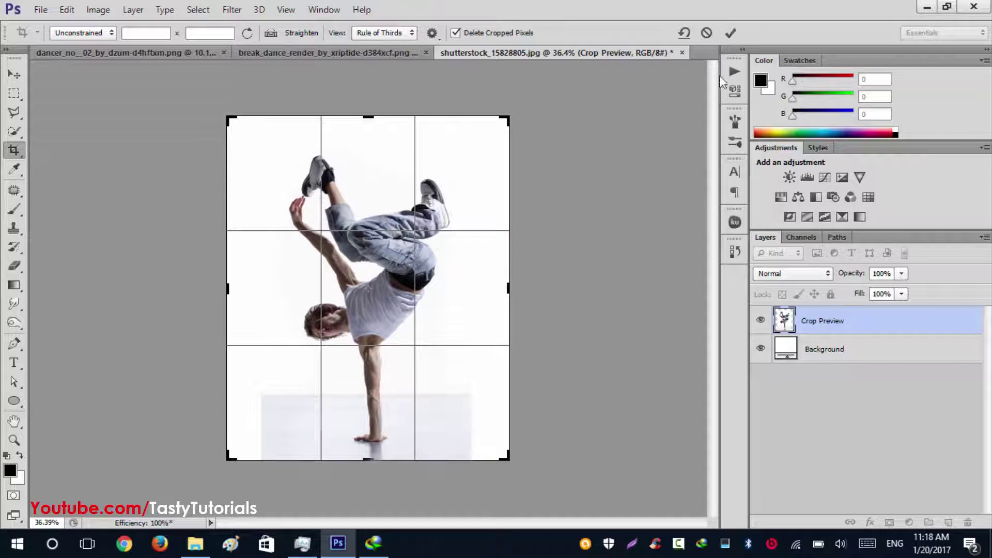
pyautogui.click(727, 35)
pyautogui.click(12, 76)
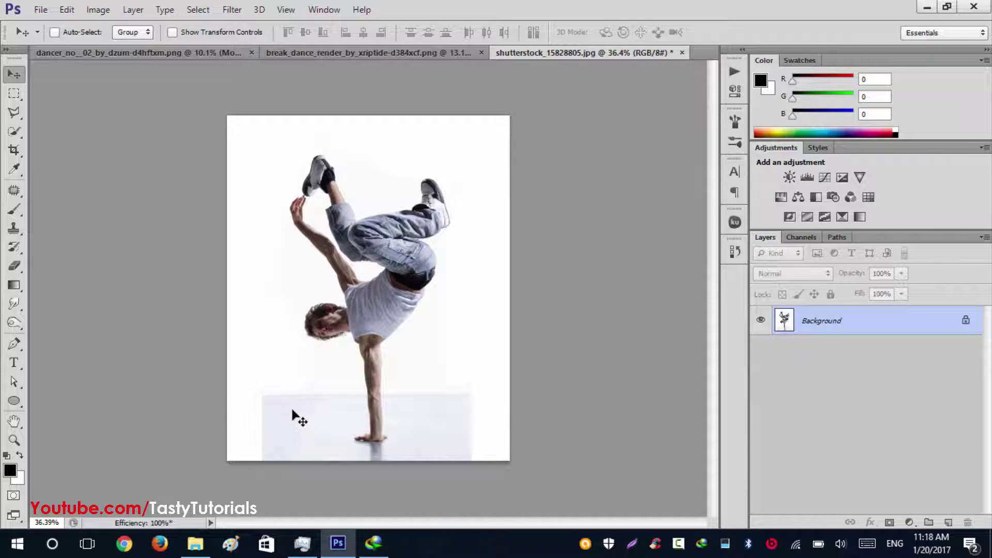
# Copy a narrow strip from the floor's left end to a new layer and stretch it past the left canvas edge
pyautogui.click(14, 94)
pyautogui.scroll(2, 315, 399)
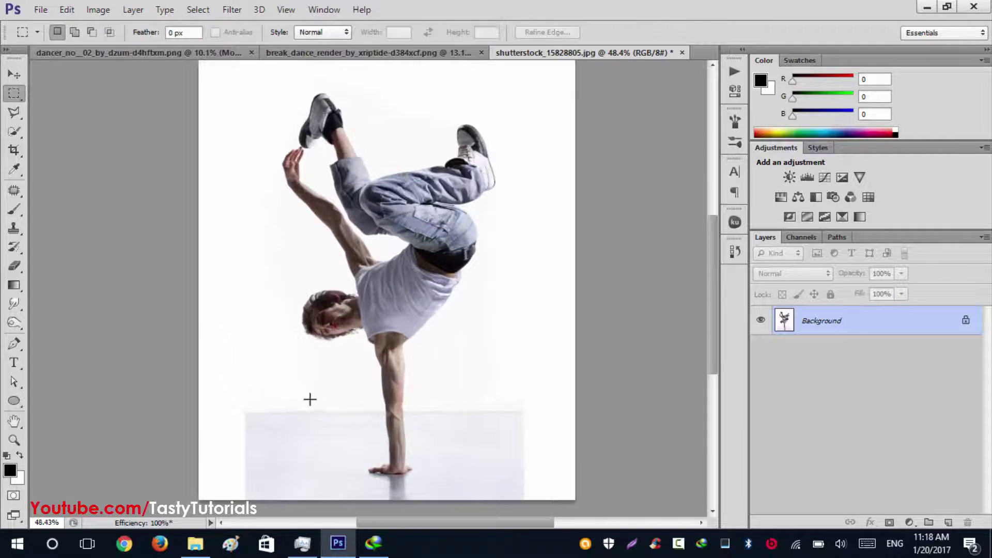
pyautogui.moveTo(274, 406); pyautogui.dragTo(238, 496)
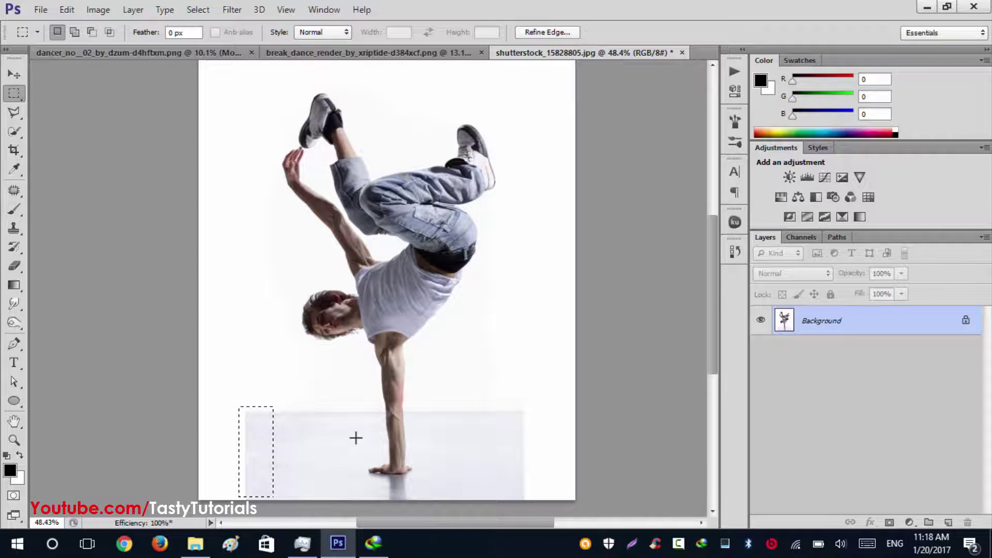
pyautogui.hotkey('ctrl', 'j')
pyautogui.hotkey('ctrl', 't')
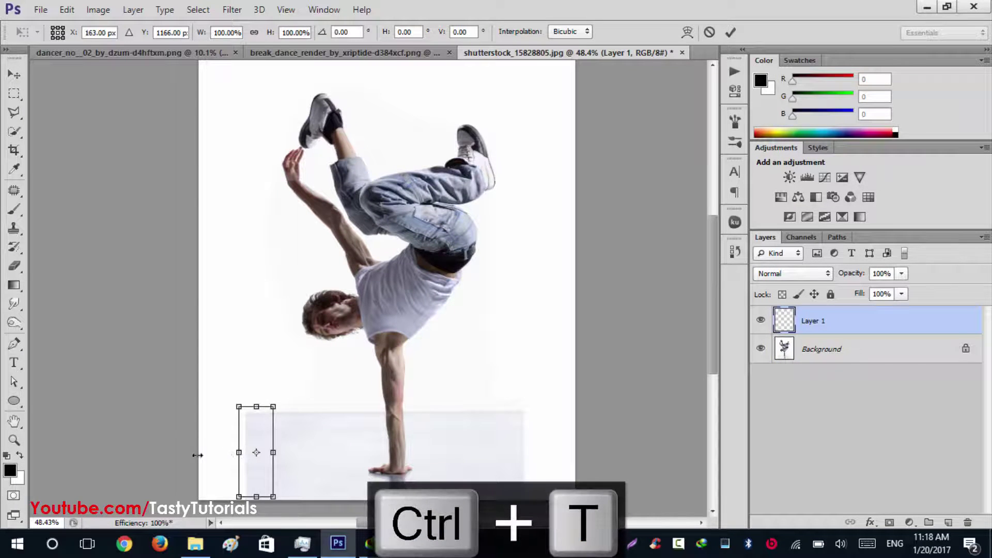
pyautogui.moveTo(238, 452); pyautogui.dragTo(141, 445)
pyautogui.press('Return')
# Copy a strip of the Background's right floor end to a new layer and widen it to about 314% past the canvas edge
pyautogui.moveTo(495, 398); pyautogui.dragTo(536, 500)
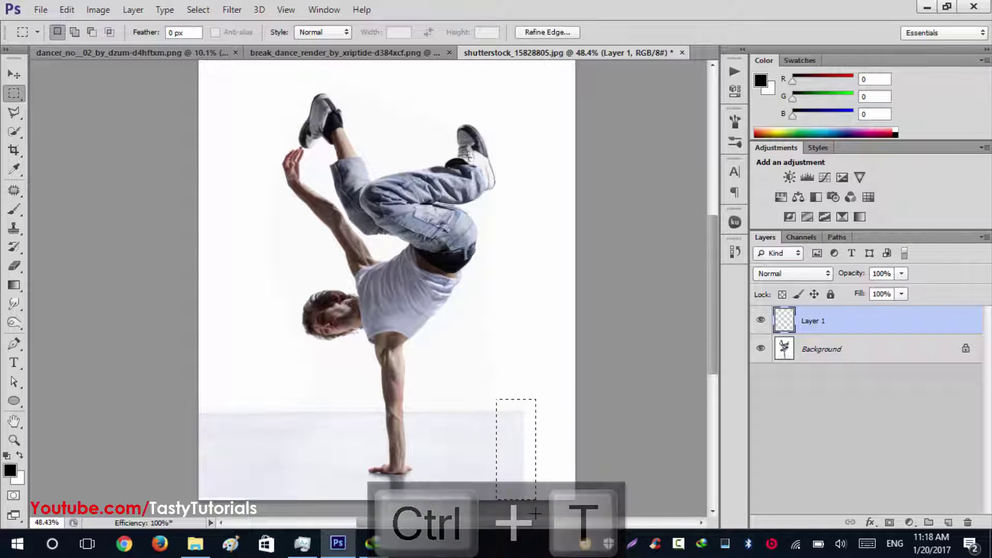
pyautogui.click(821, 349)
pyautogui.hotkey('ctrl', 'j')
pyautogui.hotkey('ctrl', 't')
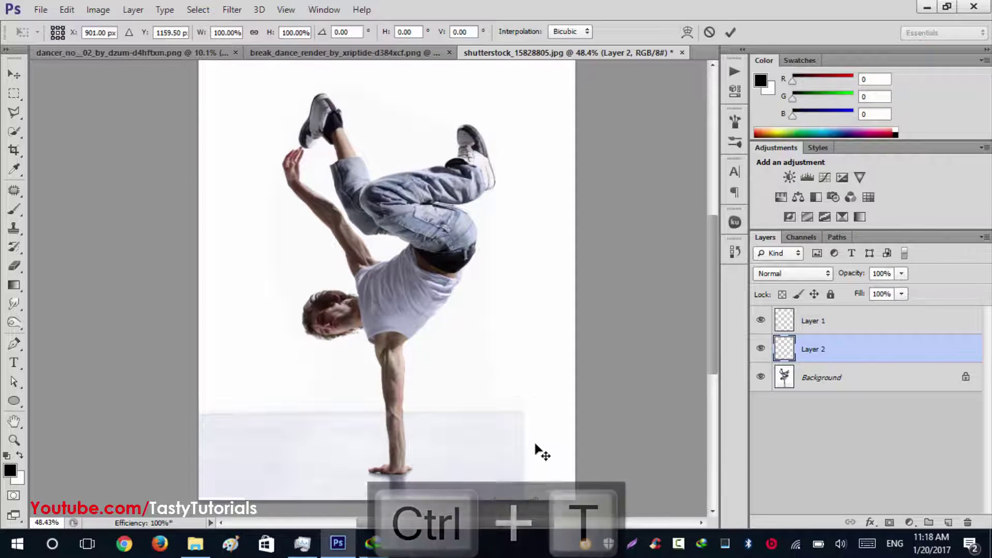
pyautogui.moveTo(552, 445); pyautogui.dragTo(603, 449)
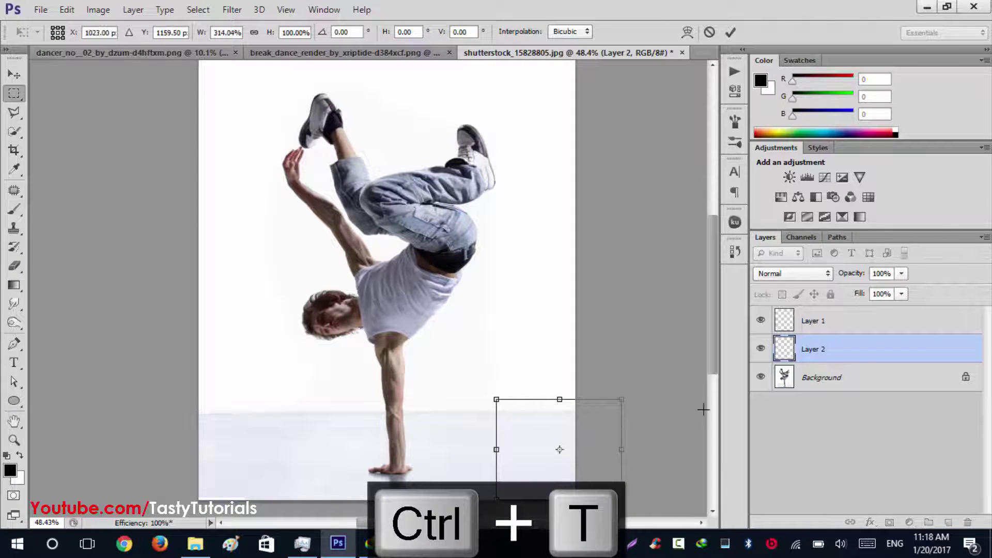
pyautogui.press('Return')
# Merge both stretched floor strips with the Background layer
pyautogui.click(840, 325)
pyautogui.keyDown('shift'); pyautogui.click(841, 377); pyautogui.keyUp('shift')
pyautogui.hotkey('ctrl', 'e')
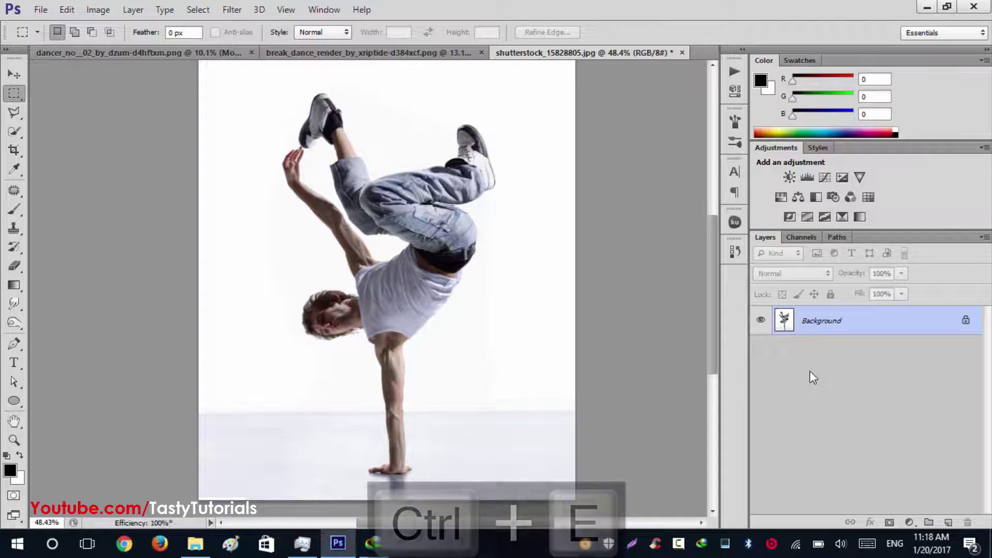
pyautogui.scroll(-2, 363, 252)
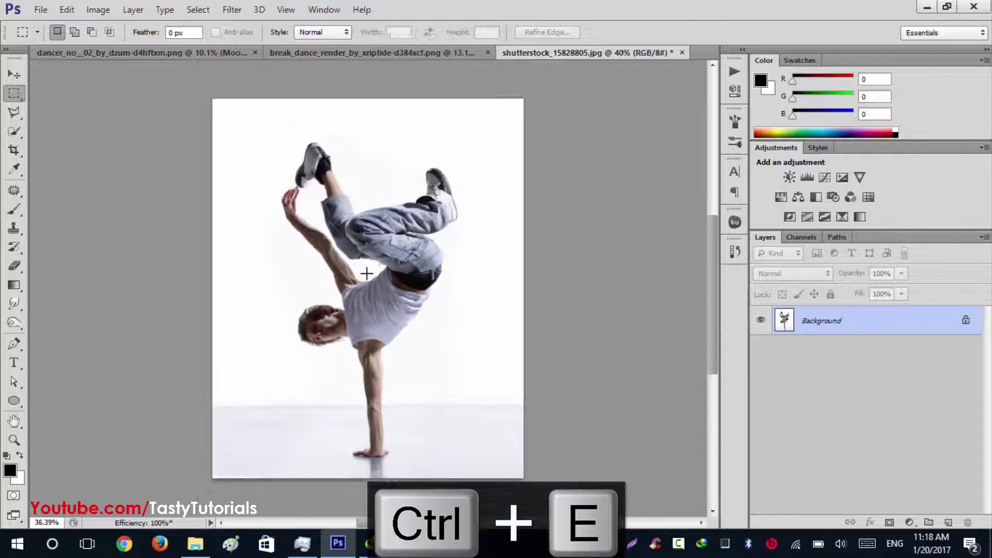
pyautogui.scroll(2, 359, 242)
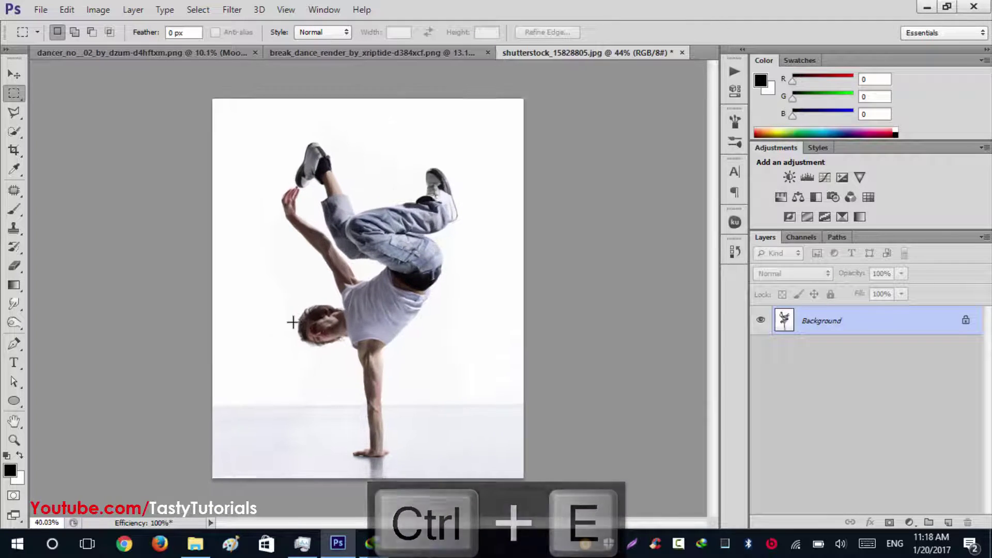
# Select the white background and floor around the dancer with the Quick Selection tool
pyautogui.click(14, 132)
pyautogui.click(32, 130)
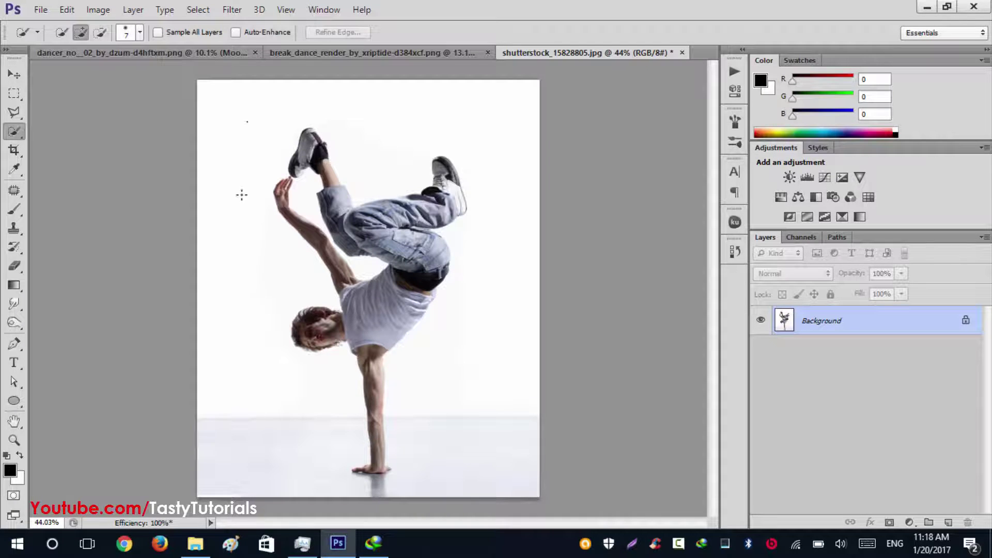
pyautogui.moveTo(250, 324)
pyautogui.mouseDown()
pyautogui.moveTo(283, 324)
pyautogui.moveTo(409, 168)
pyautogui.moveTo(396, 101)
pyautogui.moveTo(392, 131)
pyautogui.moveTo(498, 130)
pyautogui.mouseUp()
pyautogui.moveTo(498, 251); pyautogui.dragTo(438, 339)
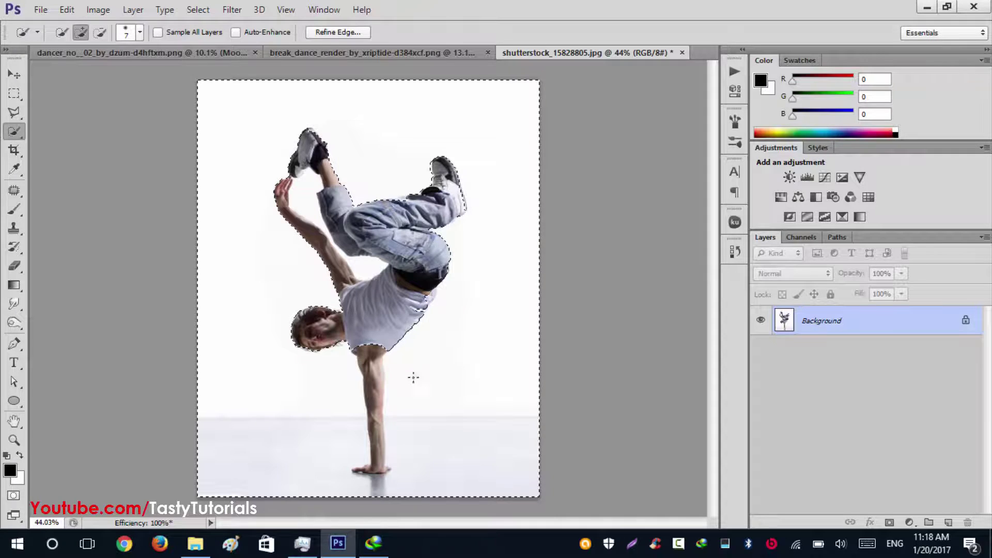
# Subtract the supporting arm and hand from the background selection with a 20 px Quick Selection brush
pyautogui.scroll(5, 367, 382)
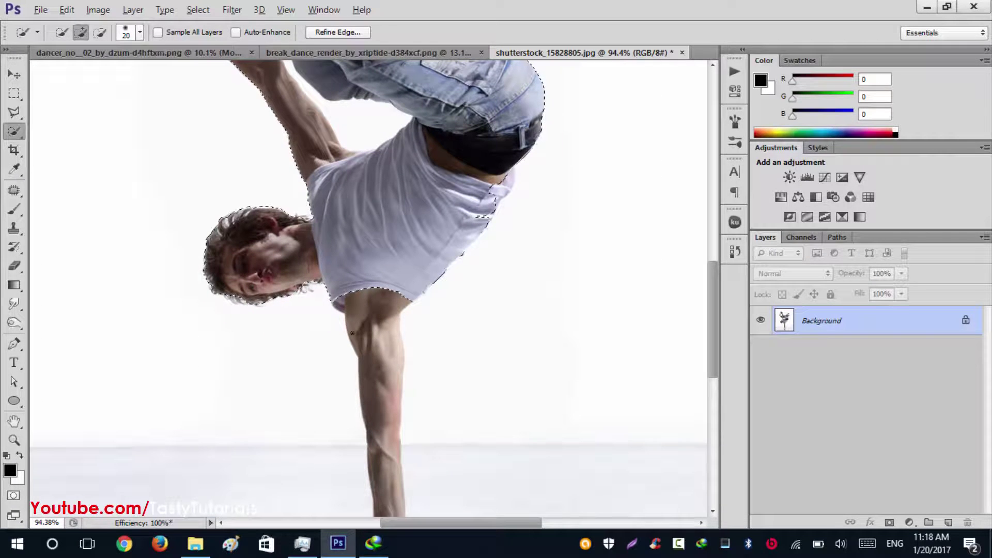
pyautogui.press(']')
pyautogui.press('alt')
pyautogui.moveTo(371, 307); pyautogui.dragTo(376, 342)
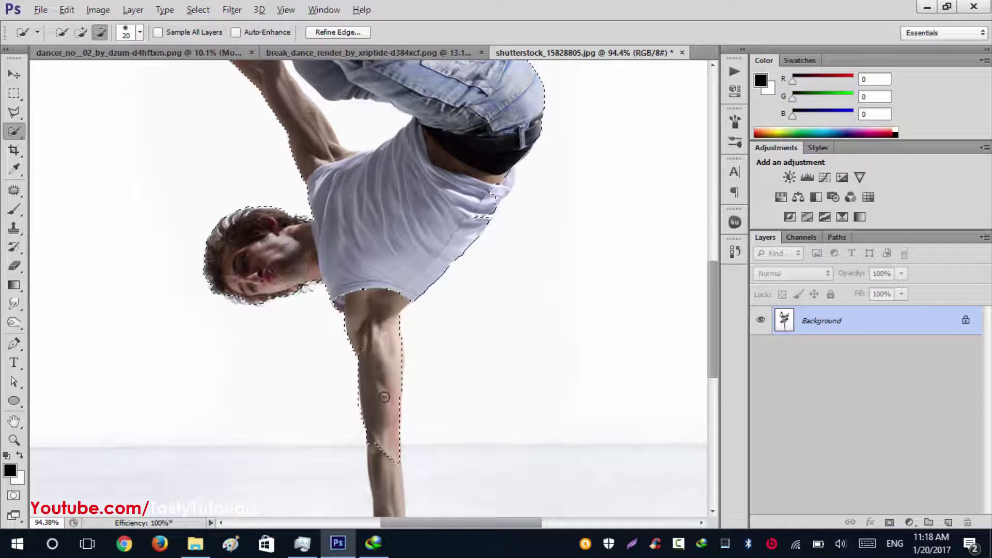
pyautogui.keyDown('alt'); pyautogui.click(381, 447); pyautogui.keyUp('alt')
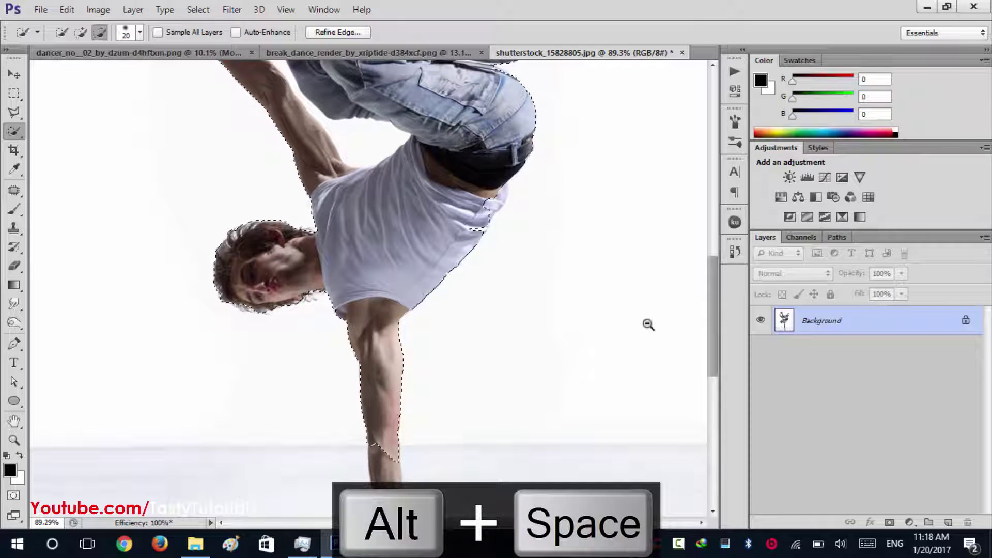
pyautogui.moveTo(713, 312); pyautogui.dragTo(713, 361)
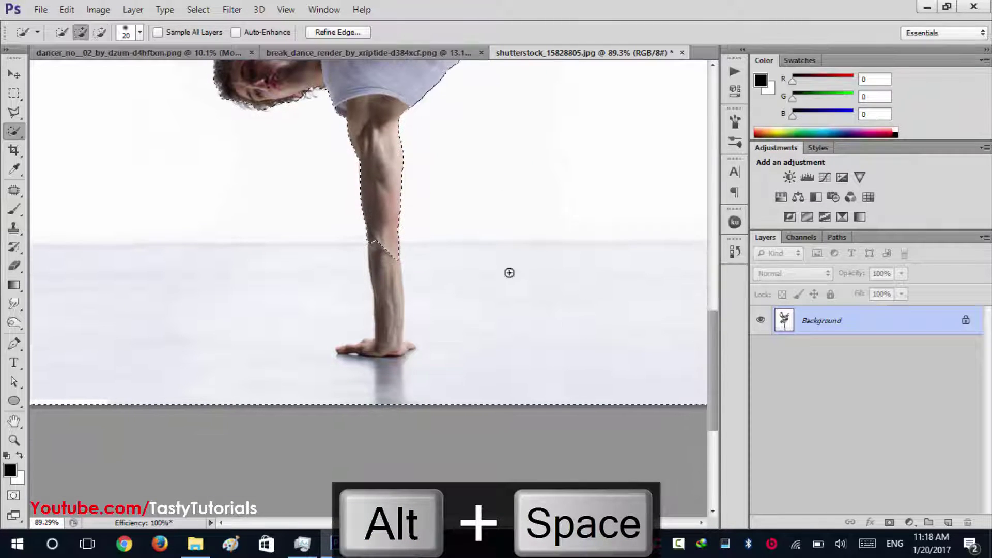
pyautogui.press('alt')
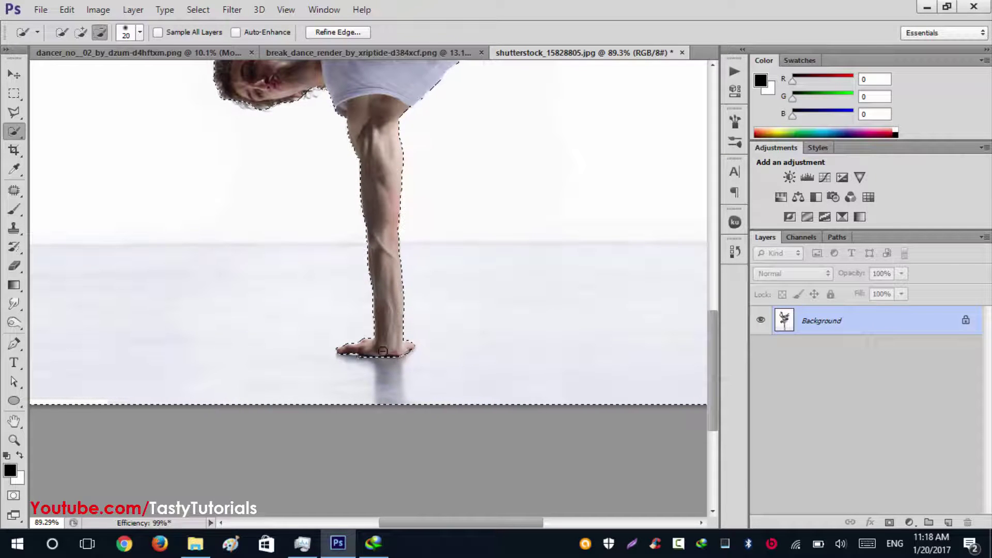
# Correct the selection edge along the white shirt's back hem, undoing the stray selection stroke
pyautogui.press('space')
pyautogui.moveTo(374, 194); pyautogui.dragTo(439, 332)
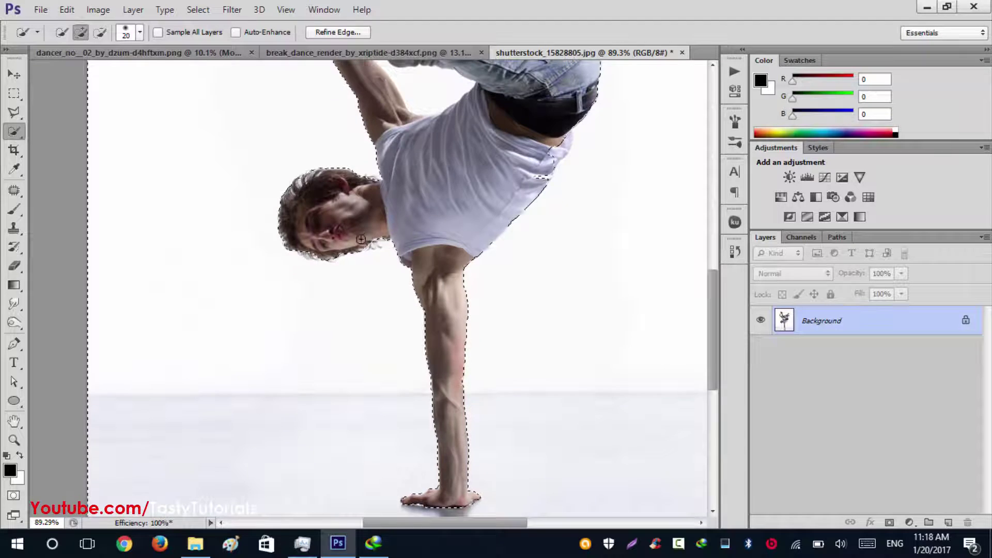
pyautogui.moveTo(458, 213); pyautogui.dragTo(476, 341)
pyautogui.click(558, 317)
pyautogui.hotkey('ctrl', 'alt', 'z')
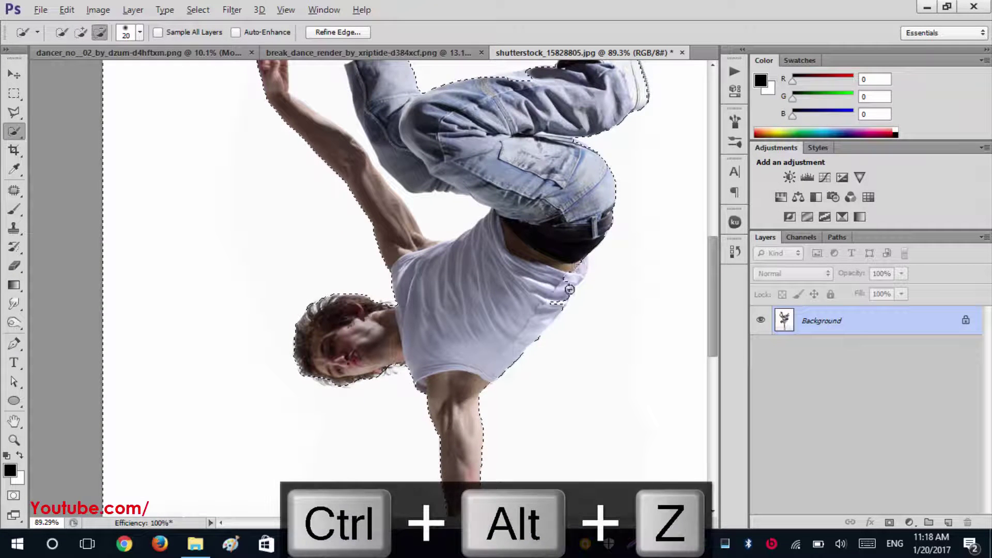
# Clean up the selection edge along the upper jeans leg and its shoe, undoing the stray strokes
pyautogui.scroll(5, 493, 264)
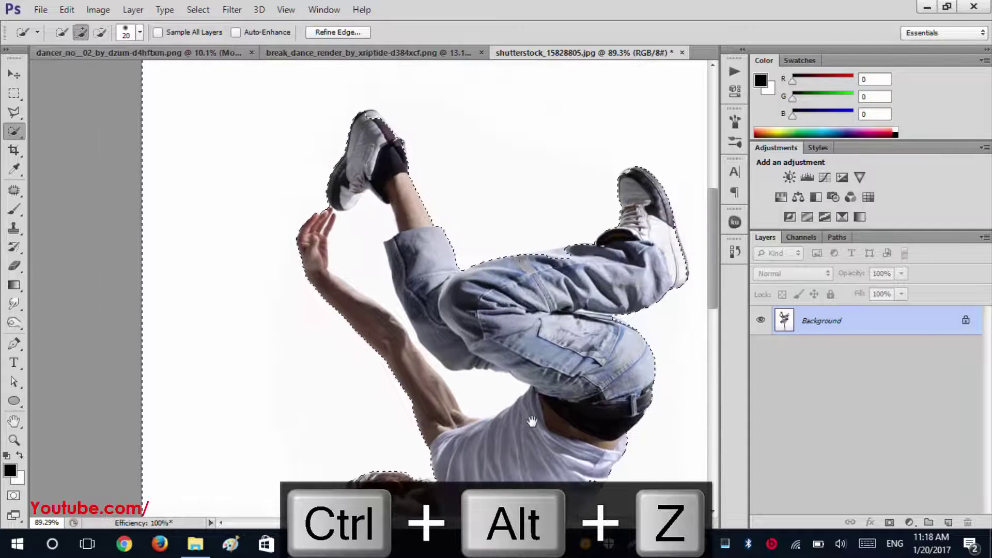
pyautogui.scroll(4, 626, 189)
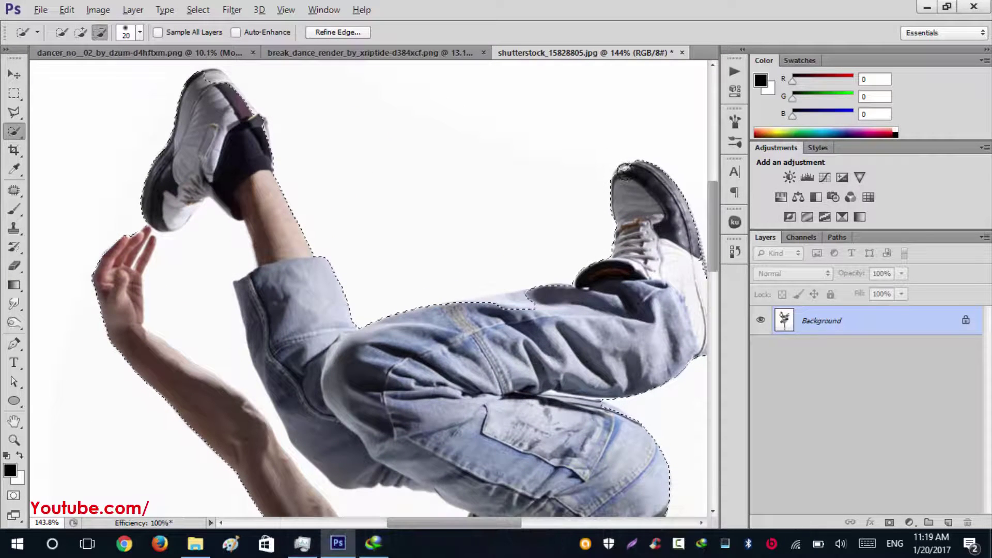
pyautogui.hotkey('ctrl', 'alt', 'z')
pyautogui.hotkey('ctrl', 'alt', 'z')
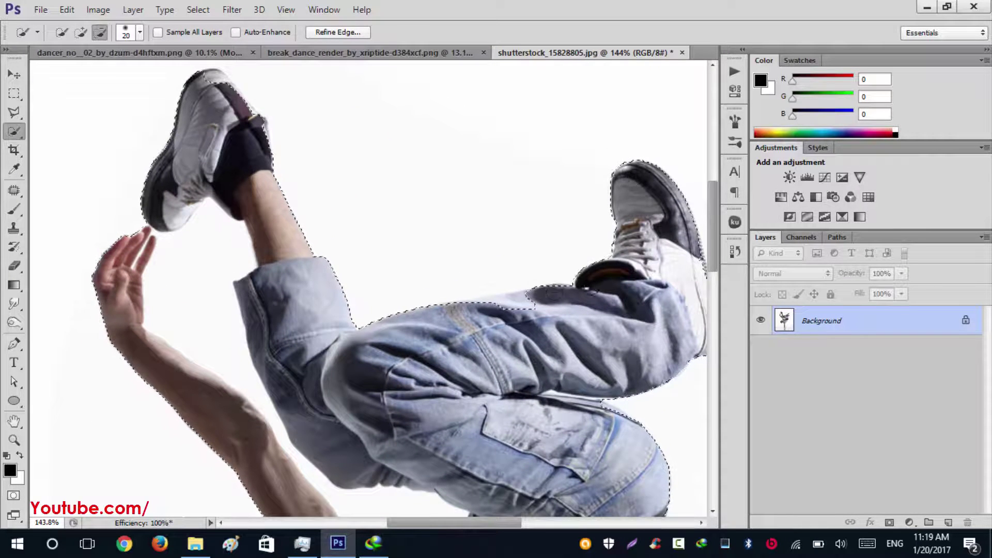
pyautogui.hotkey('ctrl', 'alt', 'z')
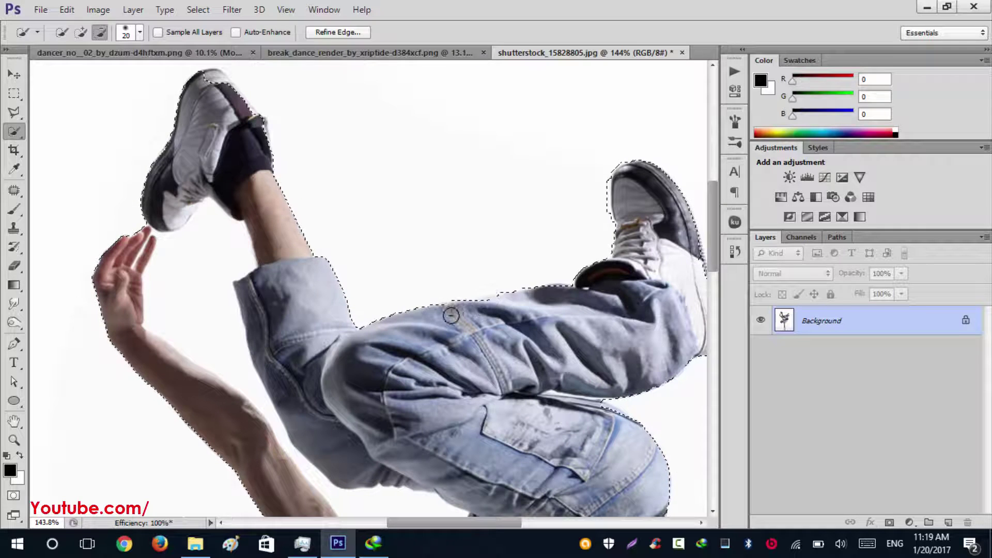
# Subtract the upper edge and heel of the shoe nearest the raised hand from the background selection
pyautogui.moveTo(427, 237)
pyautogui.mouseDown()
pyautogui.moveTo(569, 284)
pyautogui.moveTo(602, 304)
pyautogui.mouseUp()
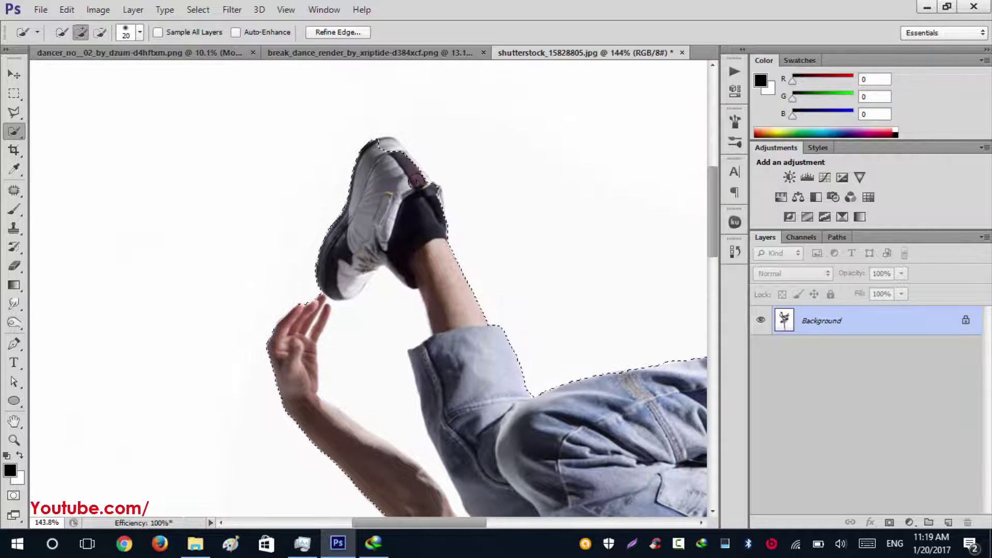
pyautogui.press('alt')
pyautogui.moveTo(381, 146); pyautogui.dragTo(431, 190)
# Add the enclosed white gap between the raised arm, legs and shirt to the background selection
pyautogui.moveTo(512, 326); pyautogui.dragTo(522, 151)
pyautogui.moveTo(553, 290); pyautogui.dragTo(479, 151)
pyautogui.moveTo(566, 388); pyautogui.dragTo(581, 315)
pyautogui.moveTo(493, 250); pyautogui.dragTo(571, 364)
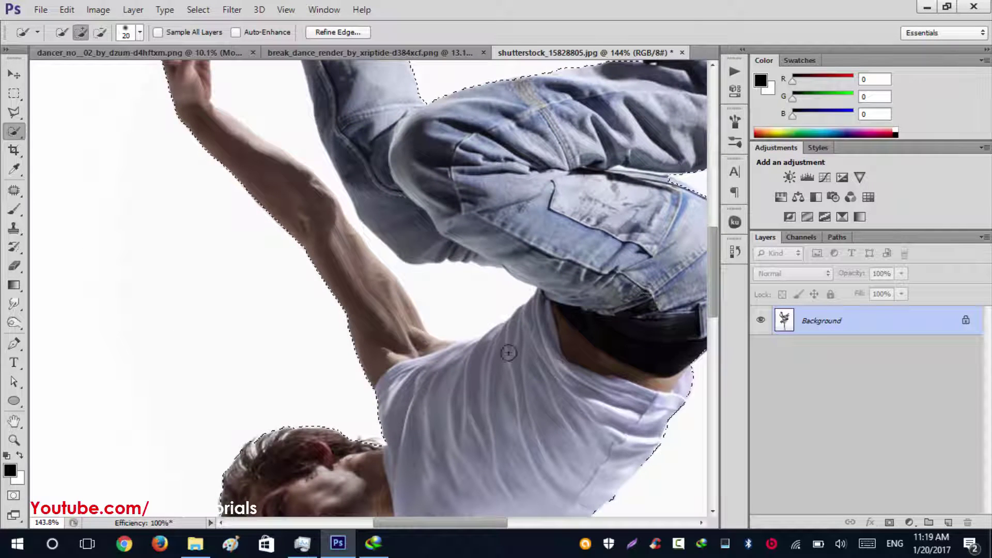
pyautogui.press('alt')
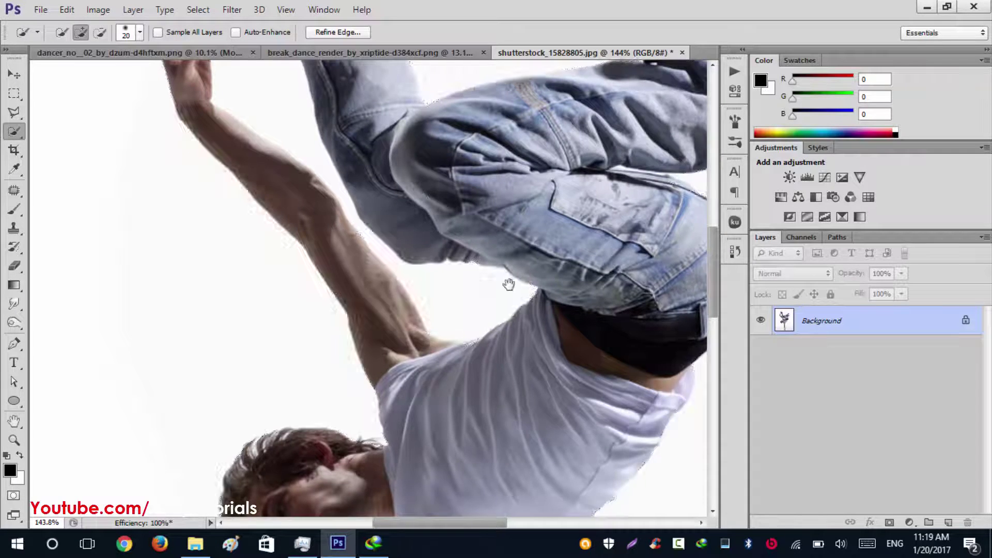
pyautogui.moveTo(454, 228); pyautogui.dragTo(589, 357)
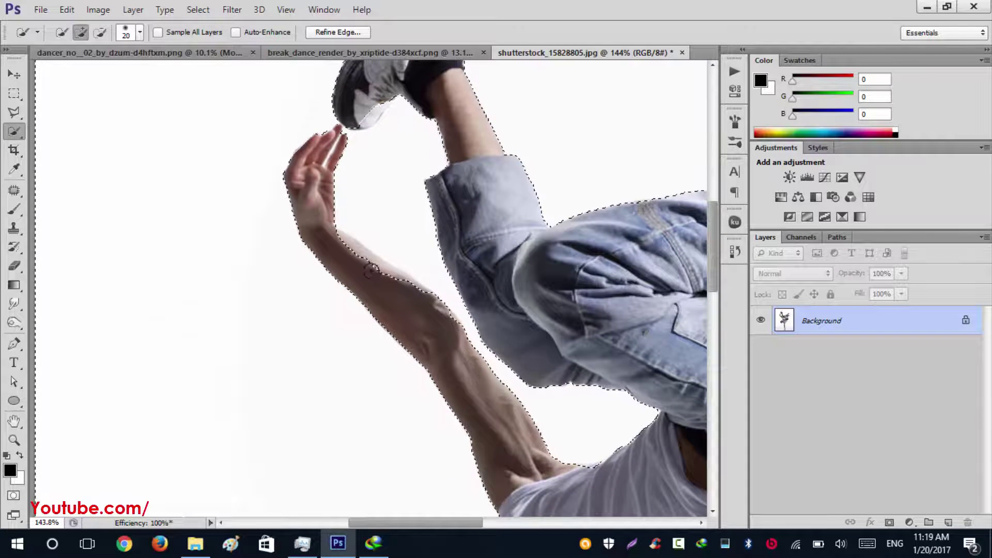
# Subtract the raised forearm and wrist edges from the background selection
pyautogui.press('alt')
pyautogui.moveTo(372, 271); pyautogui.dragTo(389, 280)
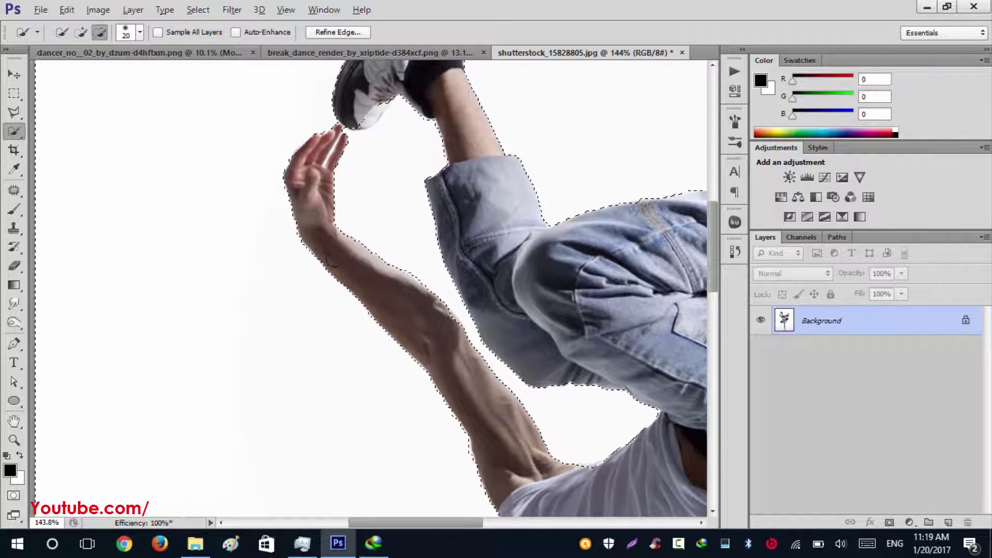
pyautogui.moveTo(341, 232); pyautogui.dragTo(333, 234)
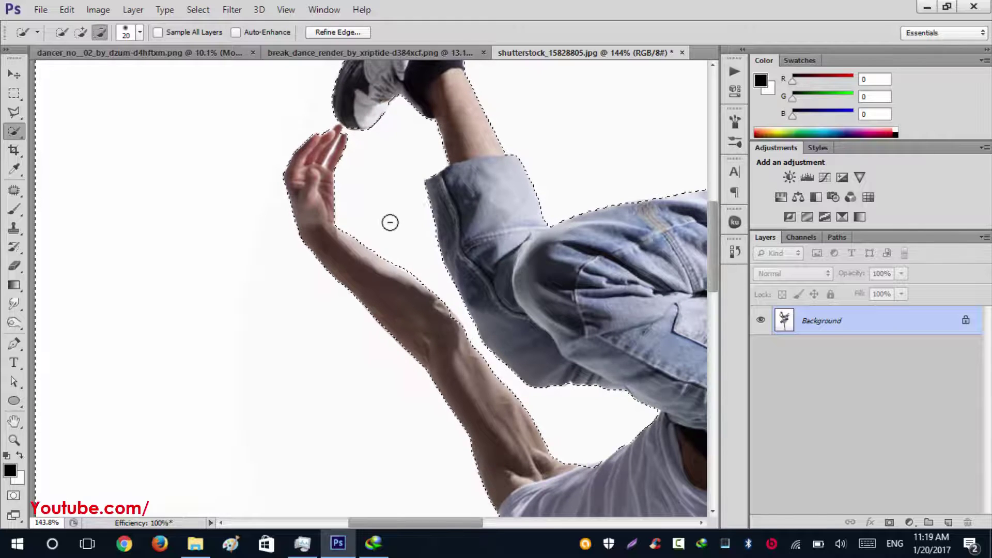
pyautogui.scroll(-3, 513, 287)
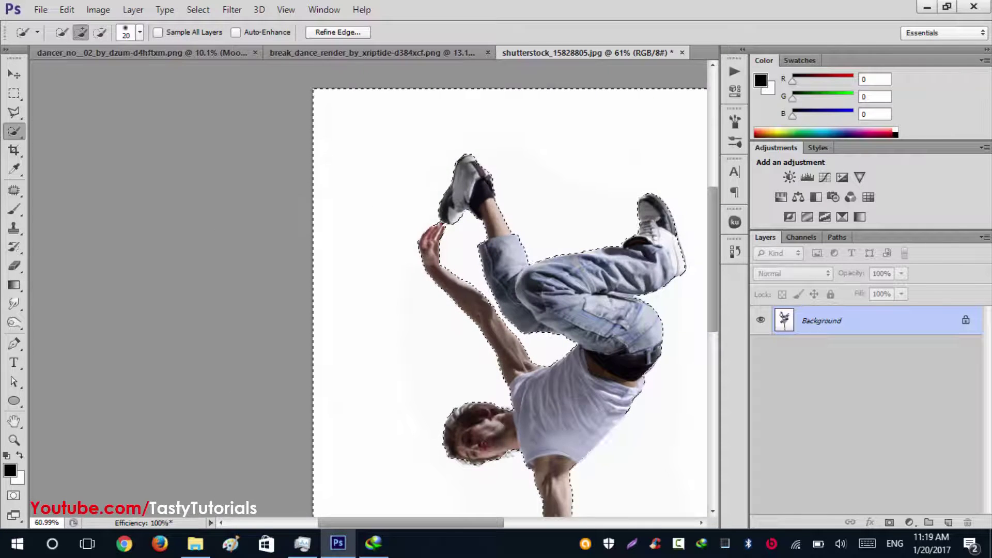
pyautogui.scroll(-1, 480, 287)
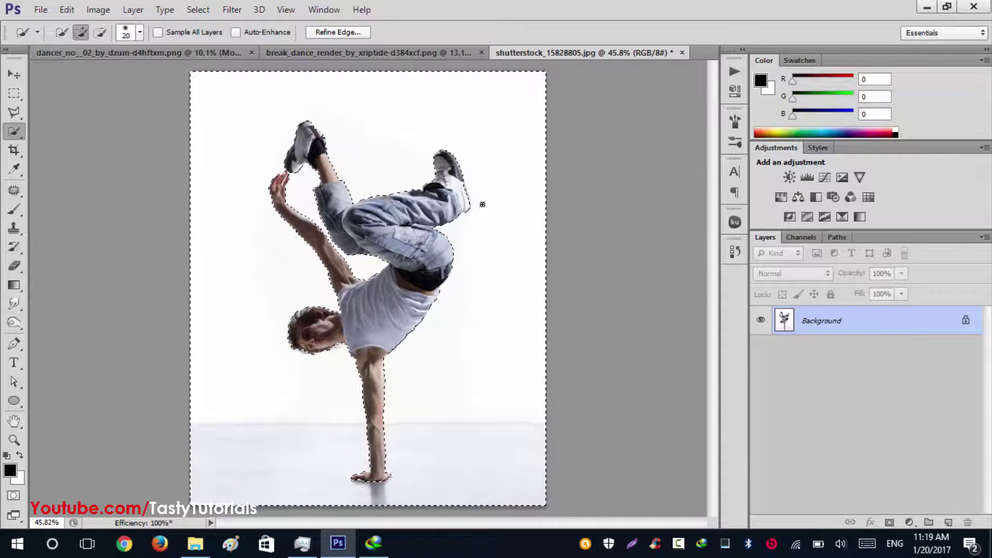
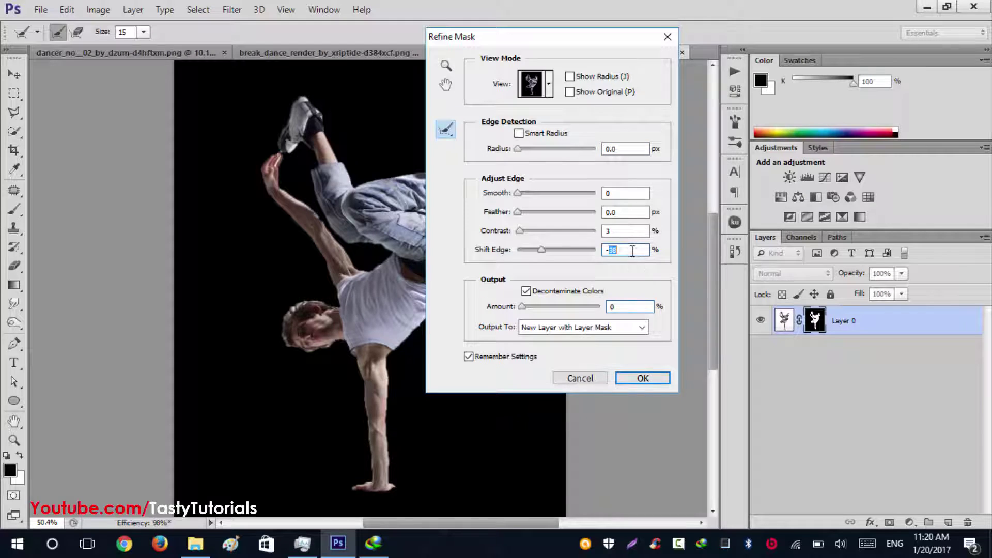
# Set the mask refinement's Contrast to 0% and turn off Decontaminate Colors
pyautogui.doubleClick(630, 231)
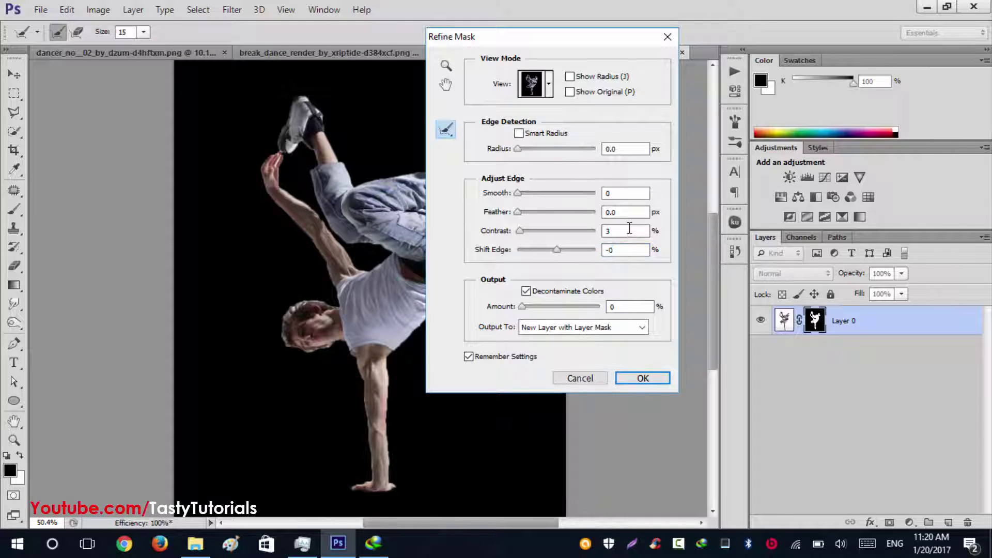
pyautogui.write('0')
pyautogui.click(526, 291)
pyautogui.click(527, 291)
# Refine the mask edges around the dancer's hair and raised hand with a size 30 refine brush
pyautogui.scroll(1, 272, 295)
pyautogui.scroll(1, 328, 292)
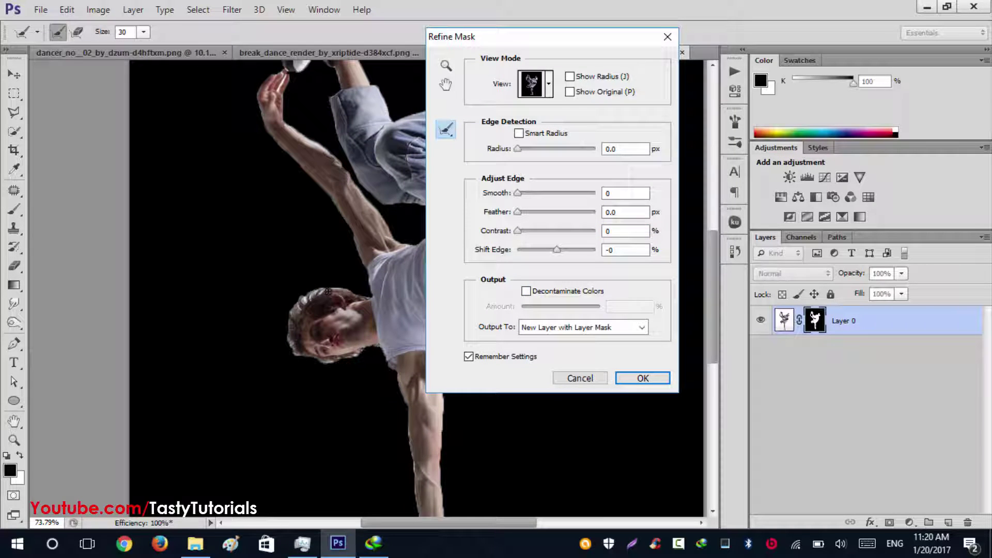
pyautogui.moveTo(351, 283)
pyautogui.mouseDown()
pyautogui.moveTo(308, 290)
pyautogui.moveTo(291, 307)
pyautogui.moveTo(283, 345)
pyautogui.moveTo(323, 361)
pyautogui.moveTo(377, 351)
pyautogui.mouseUp()
pyautogui.click(284, 83)
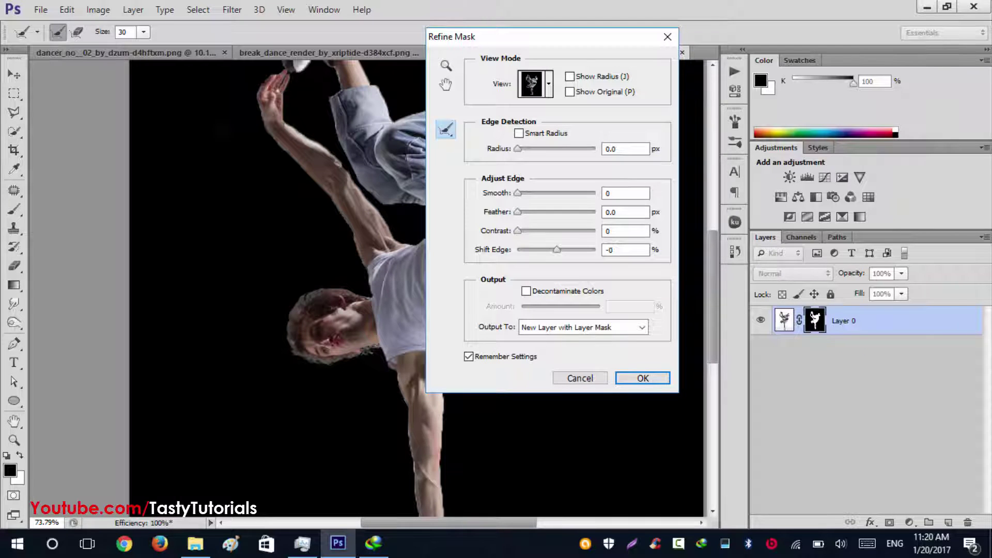
pyautogui.moveTo(309, 107)
pyautogui.mouseDown()
pyautogui.moveTo(262, 215)
pyautogui.moveTo(218, 203)
pyautogui.mouseUp()
pyautogui.moveTo(231, 93); pyautogui.dragTo(230, 114)
# Undo the refinement stroke along the far shoe's heel and output the refined mask to a new layer with a layer mask
pyautogui.moveTo(310, 224); pyautogui.dragTo(130, 57)
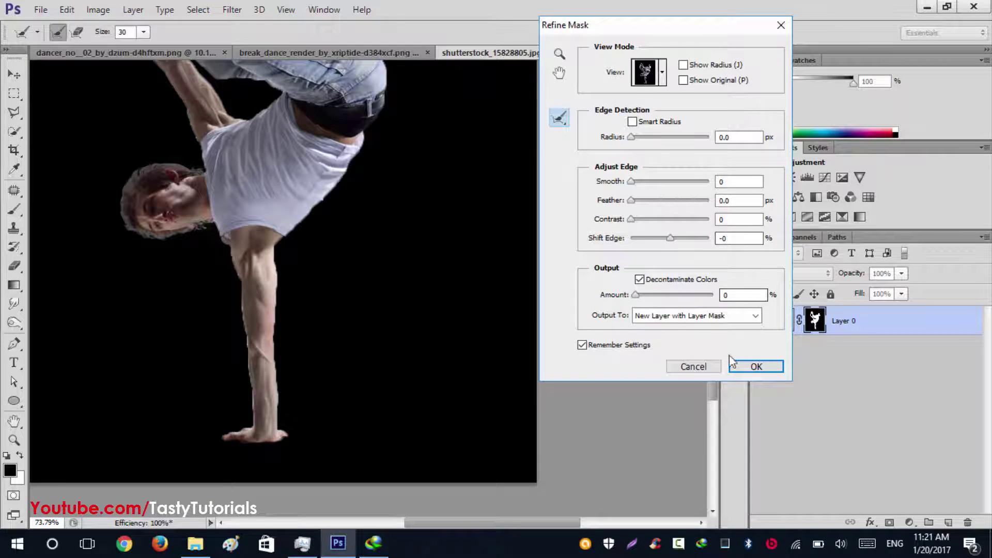
pyautogui.scroll(1, 306, 214)
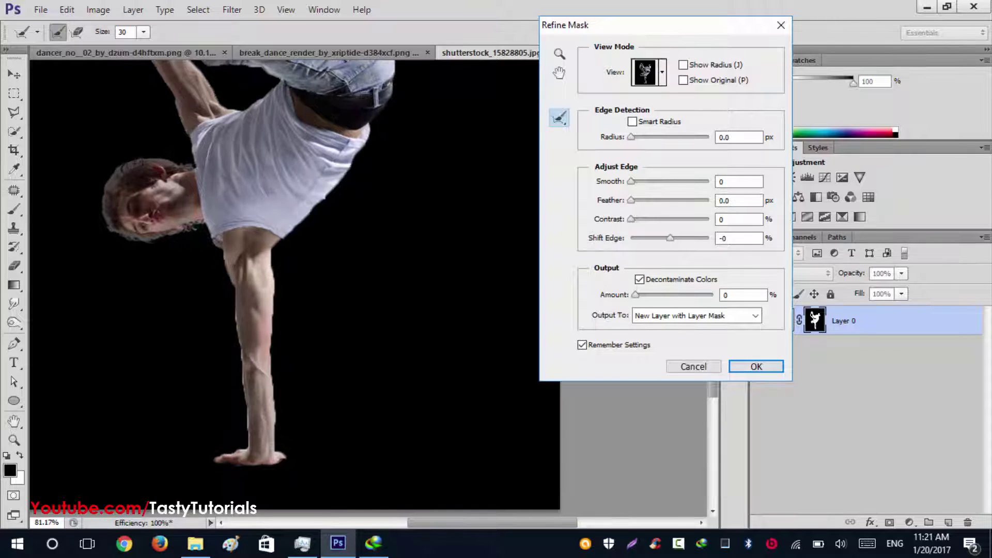
pyautogui.moveTo(178, 112); pyautogui.dragTo(293, 219)
pyautogui.moveTo(196, 100)
pyautogui.mouseDown()
pyautogui.moveTo(272, 182)
pyautogui.moveTo(298, 248)
pyautogui.mouseUp()
pyautogui.hotkey('ctrl', '-')
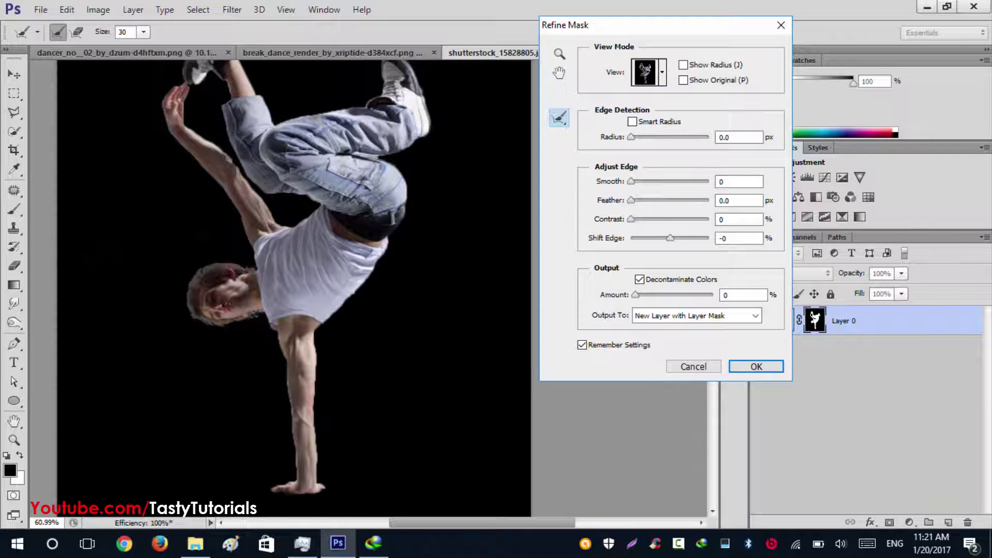
pyautogui.moveTo(427, 83); pyautogui.dragTo(435, 129)
pyautogui.hotkey('ctrl', 'z')
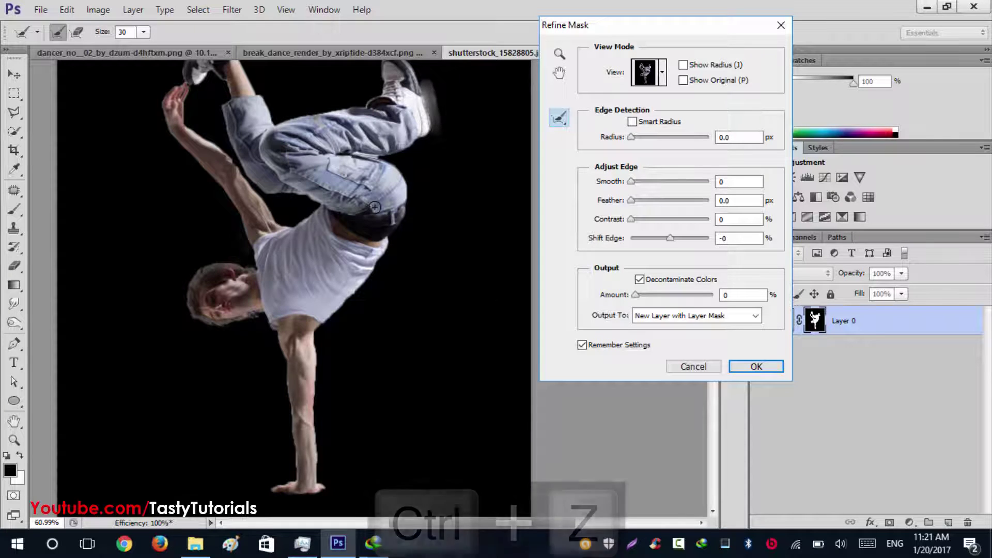
pyautogui.click(747, 367)
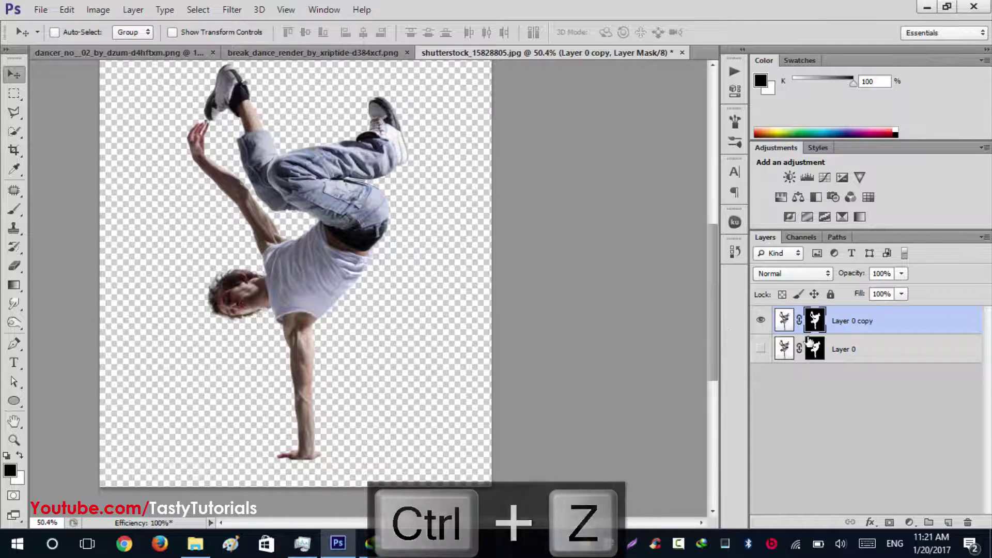
pyautogui.click(824, 355)
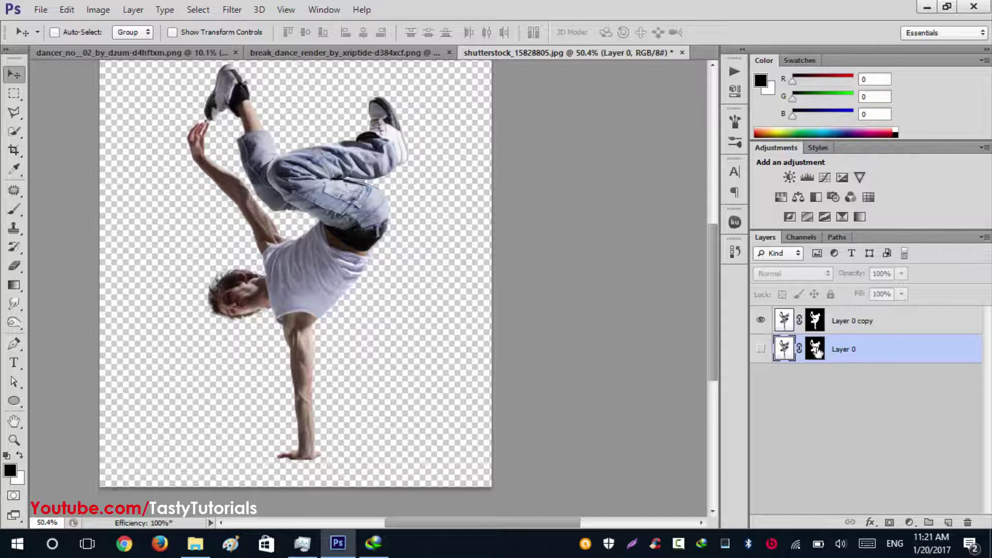
pyautogui.moveTo(816, 350); pyautogui.dragTo(966, 521)
pyautogui.click(468, 209)
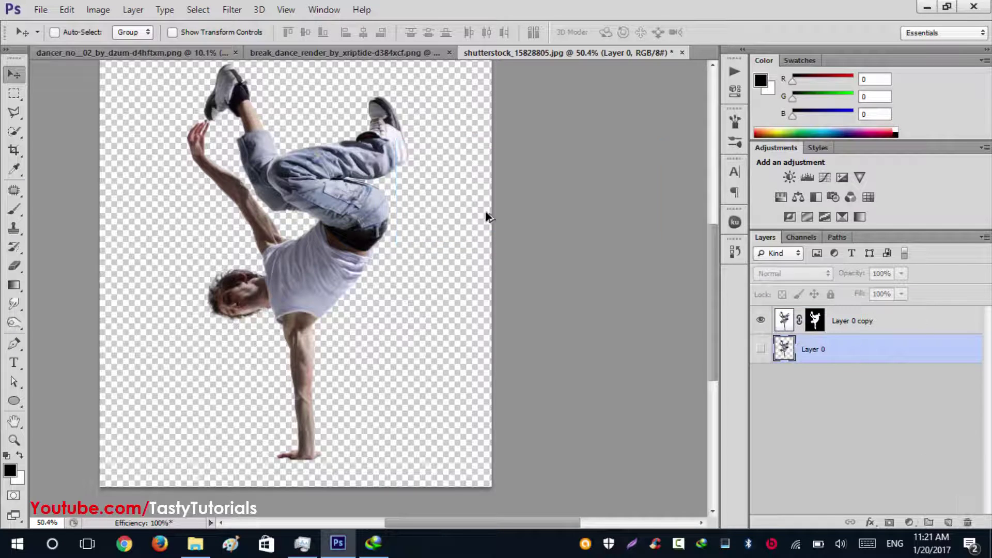
pyautogui.hotkey('ctrl', 'alt', 'z')
# Delete Layer 0's mask without applying it and make Layer 0 visible again
pyautogui.moveTo(817, 357); pyautogui.dragTo(968, 522)
pyautogui.click(594, 208)
pyautogui.click(760, 348)
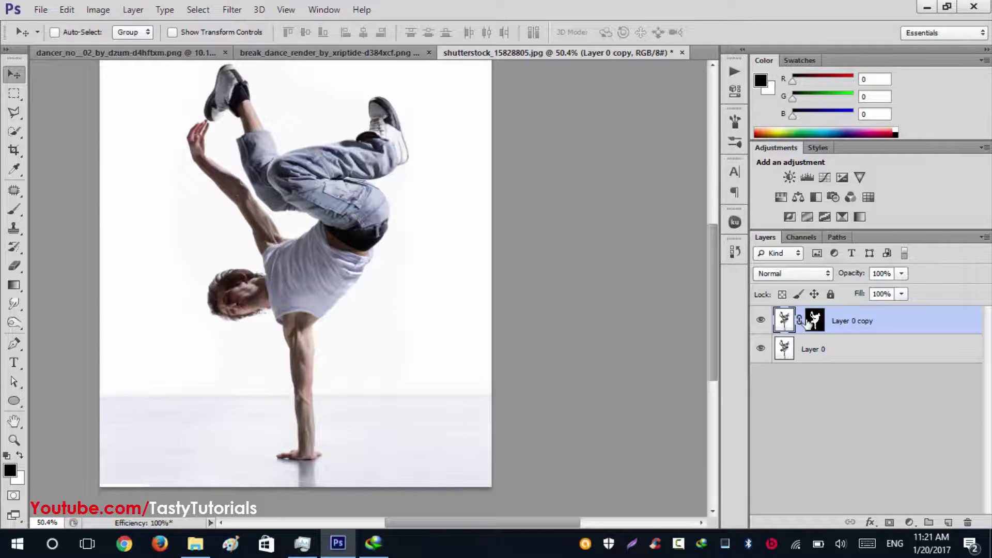
# Apply the layer mask of Layer 0 copy permanently to the layer
pyautogui.moveTo(810, 325); pyautogui.dragTo(967, 521)
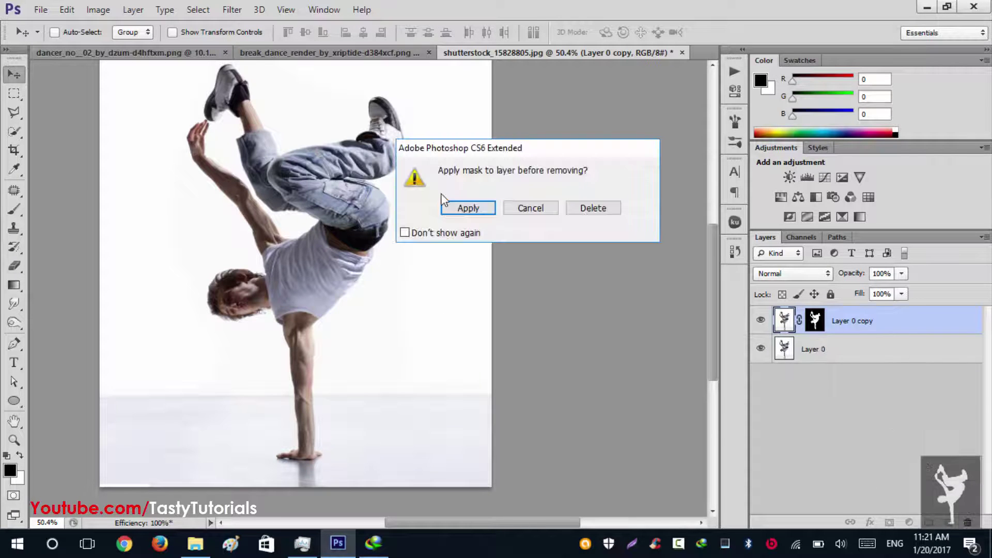
pyautogui.click(465, 211)
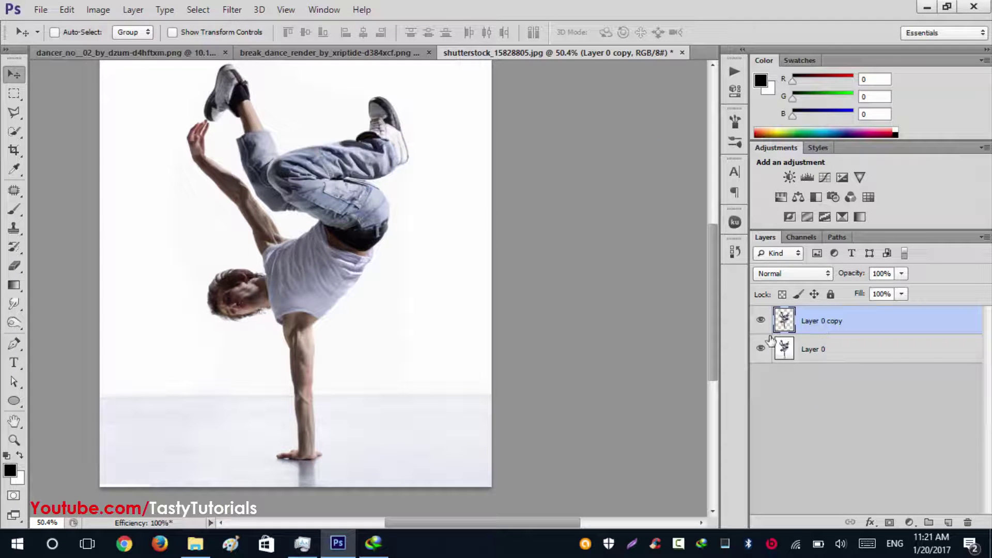
# Hide Layer 0 and add a new empty layer above Layer 0 copy
pyautogui.click(760, 347)
pyautogui.click(944, 506)
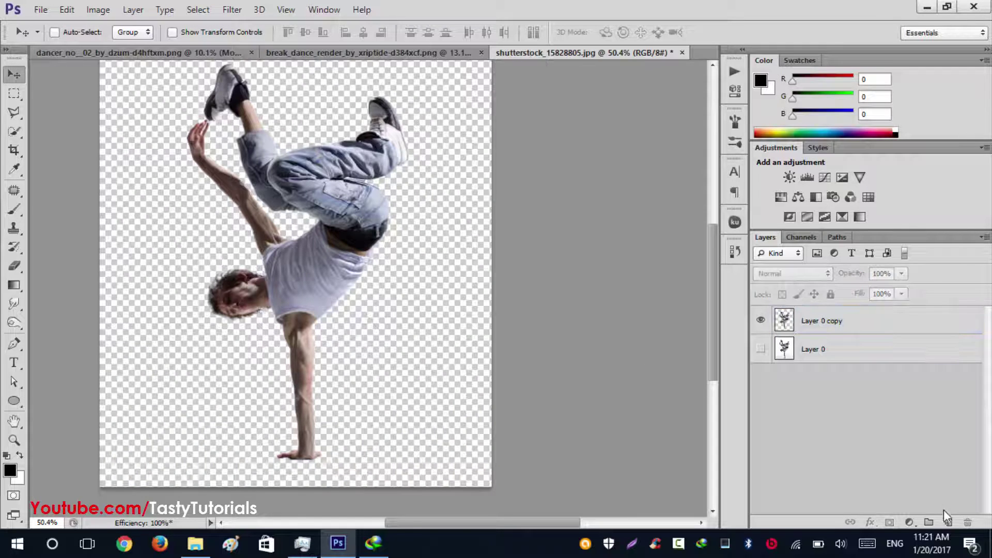
pyautogui.click(948, 522)
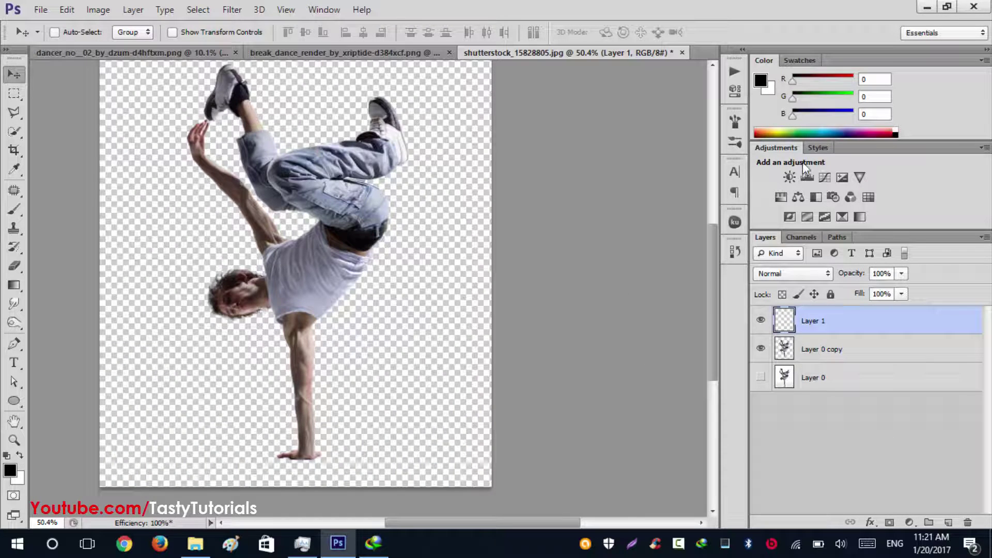
# Fill the dancer's silhouette with bright green (green value 255) on Layer 1, using Layer 0 copy's outline, and remove the selection
pyautogui.moveTo(794, 102); pyautogui.dragTo(855, 99)
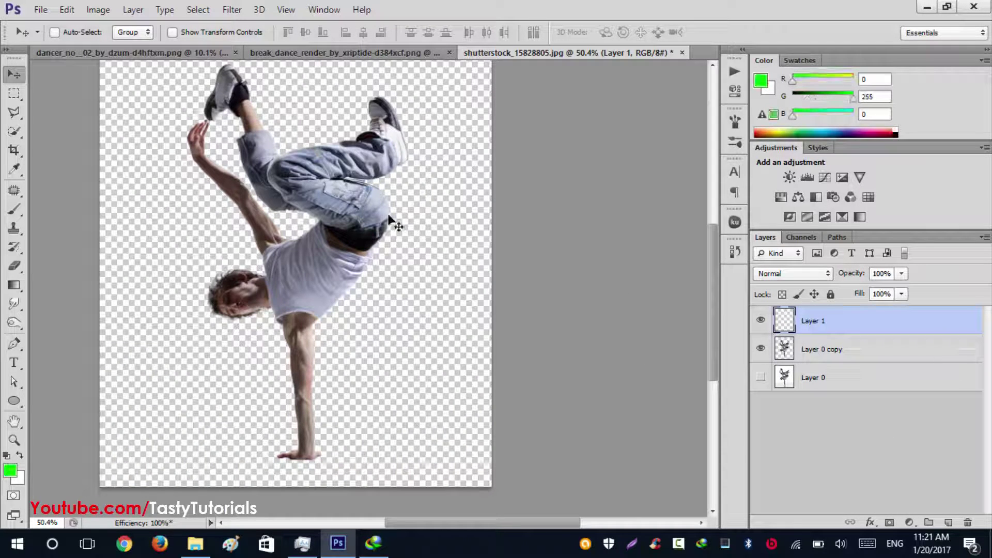
pyautogui.keyDown('ctrl'); pyautogui.click(784, 349); pyautogui.keyUp('ctrl')
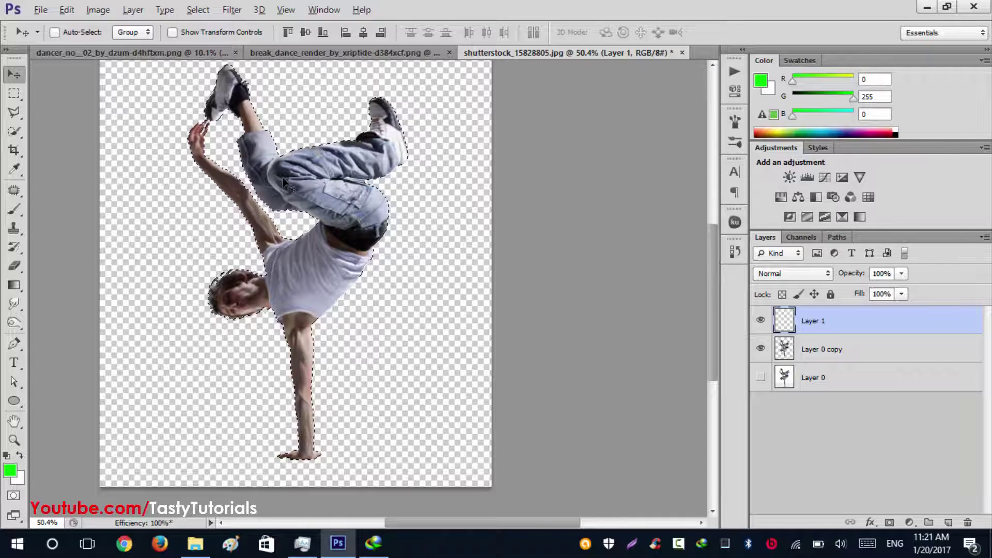
pyautogui.hotkey('alt', 'BackSpace')
pyautogui.hotkey('ctrl', 'd')
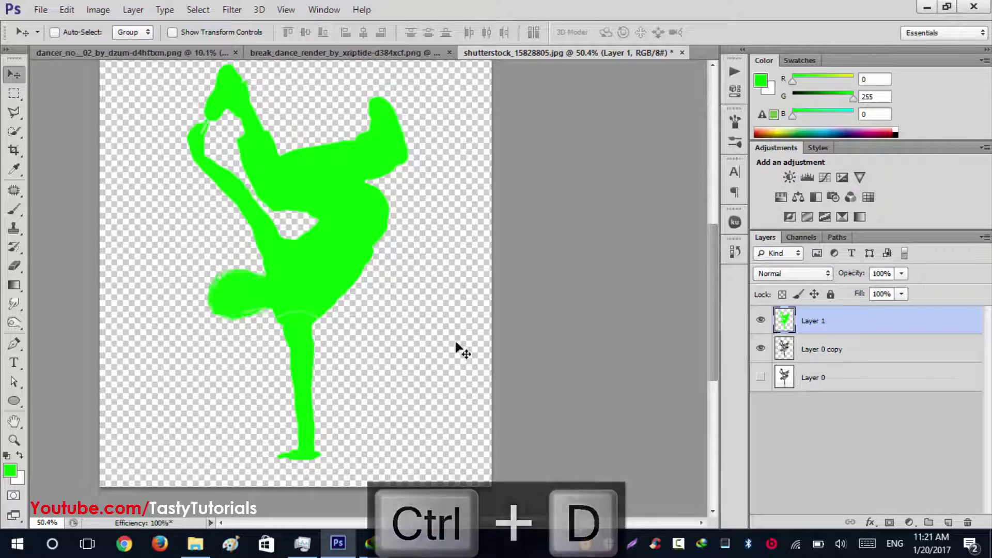
pyautogui.click(761, 320)
pyautogui.click(760, 320)
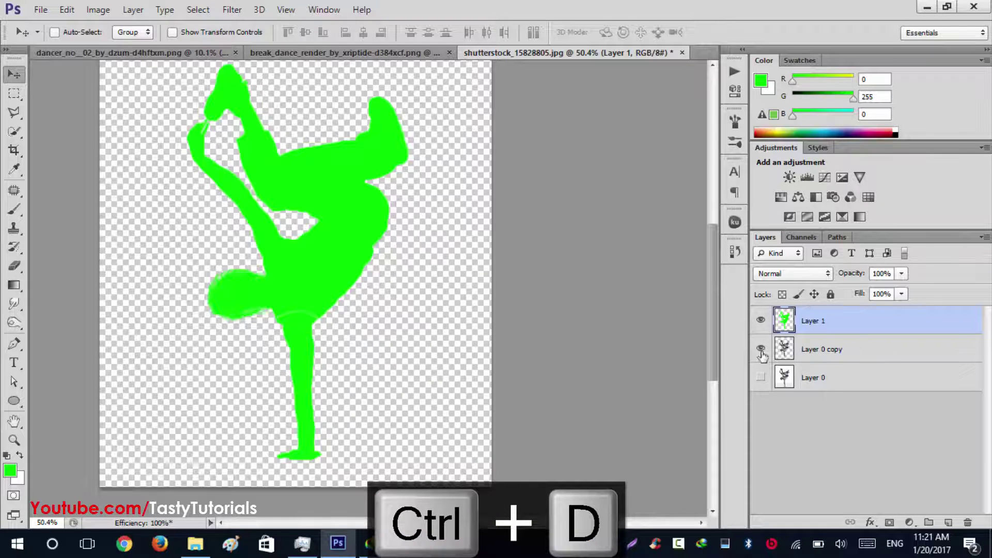
# Try to merge Layer 0 copy with the hidden Layer 0, and undo the merge
pyautogui.click(811, 355)
pyautogui.keyDown('shift'); pyautogui.click(801, 380); pyautogui.keyUp('shift')
pyautogui.hotkey('ctrl', 'e')
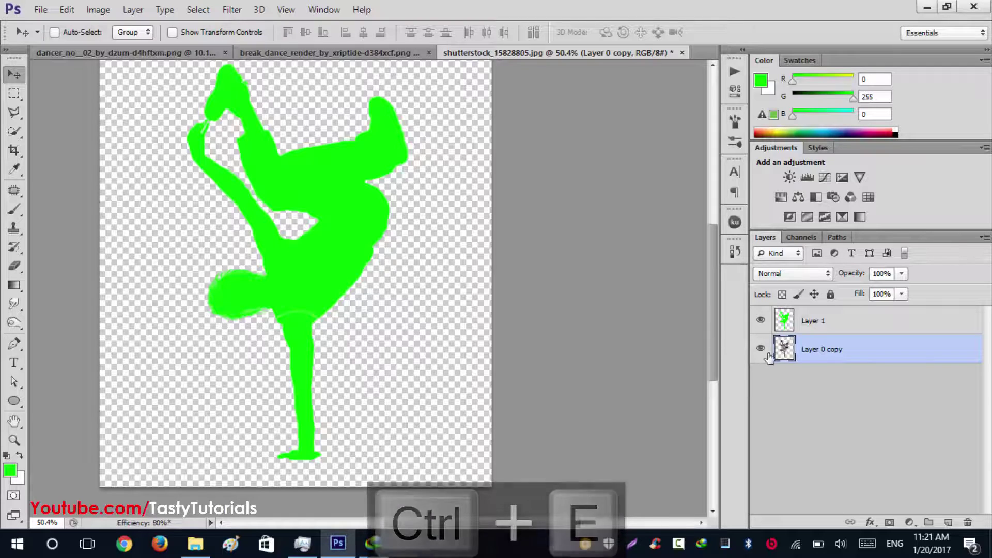
pyautogui.hotkey('ctrl', 'alt', 'z')
pyautogui.hotkey('ctrl', 'alt', 'z')
pyautogui.hotkey('ctrl', 'alt', 'z')
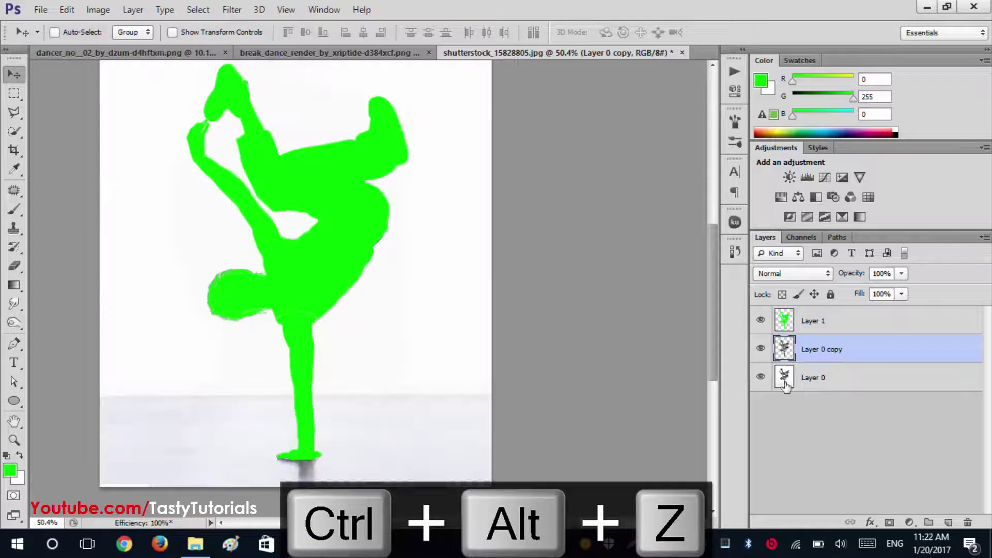
# Merge Layer 0 copy with the visible Layer 0 and convert the merged layer into the Background layer
pyautogui.keyDown('shift'); pyautogui.click(822, 381); pyautogui.keyUp('shift')
pyautogui.hotkey('ctrl', 'e')
pyautogui.click(761, 348)
pyautogui.click(762, 348)
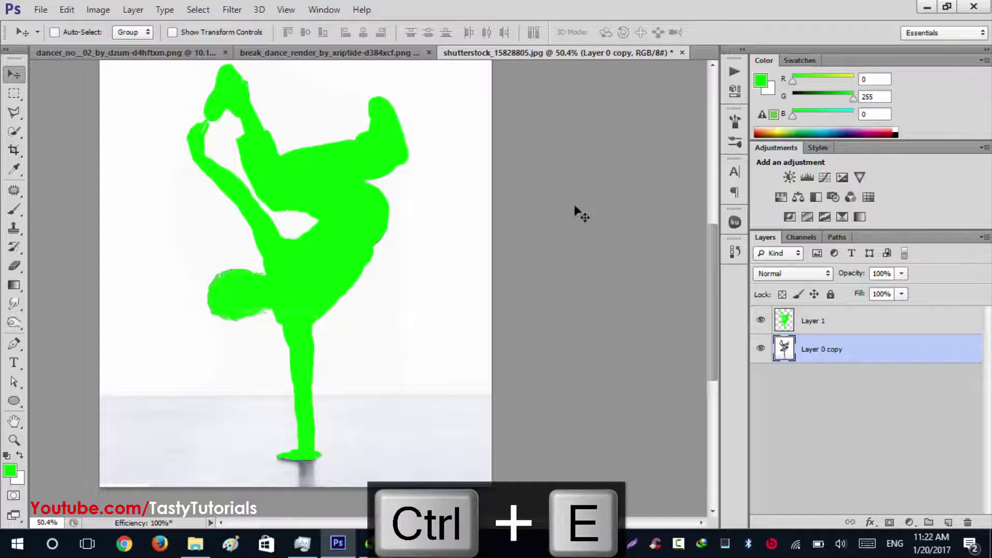
pyautogui.click(133, 9)
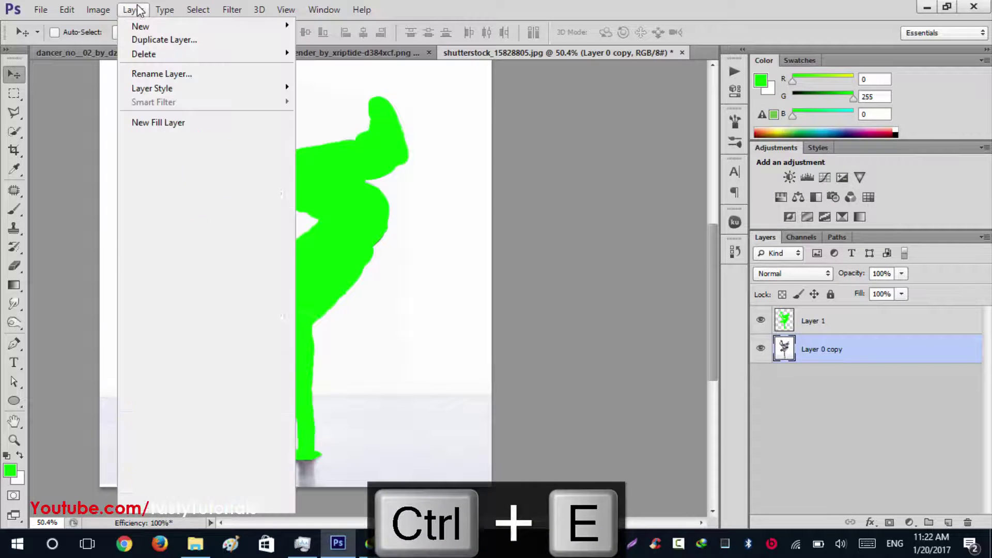
pyautogui.moveTo(284, 26)
pyautogui.click(315, 36)
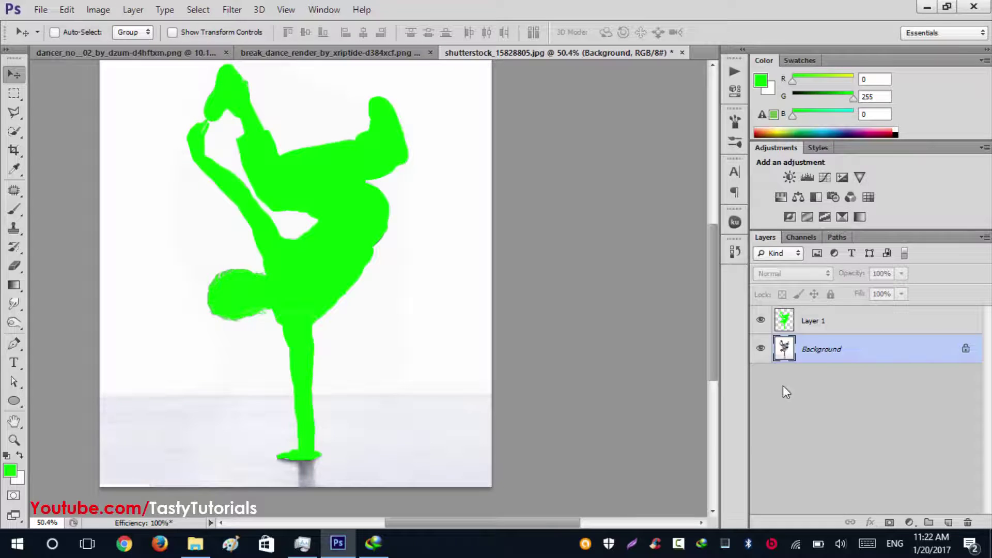
# Rename the green silhouette layer as brush
pyautogui.doubleClick(815, 321)
pyautogui.write('brush')
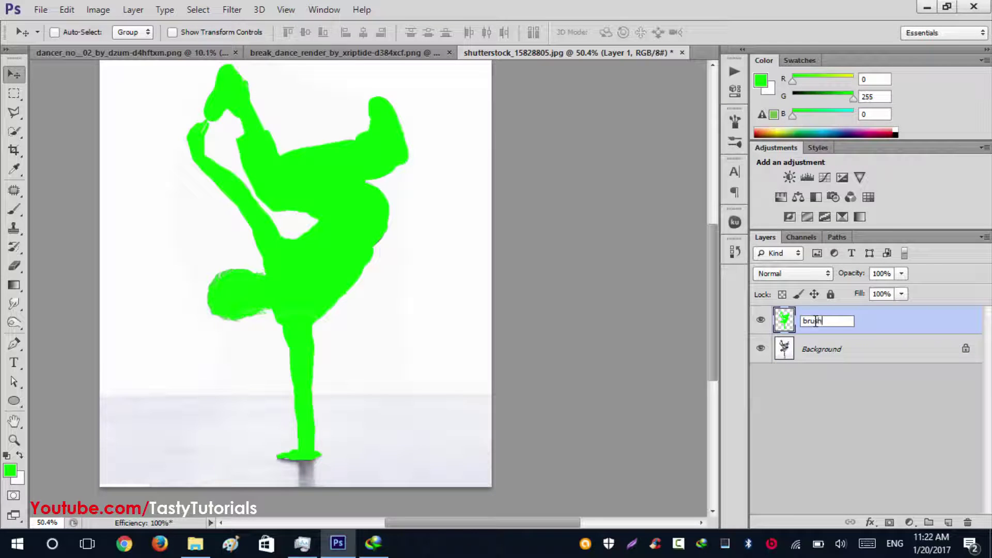
pyautogui.press('Return')
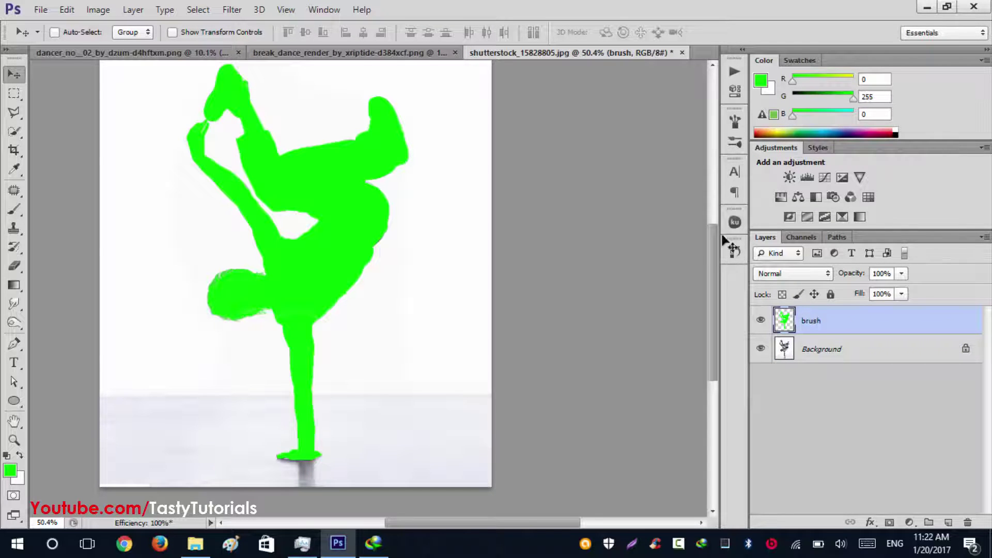
# Check in the layer display options that "copy" is added to copied layers and groups
pyautogui.click(985, 239)
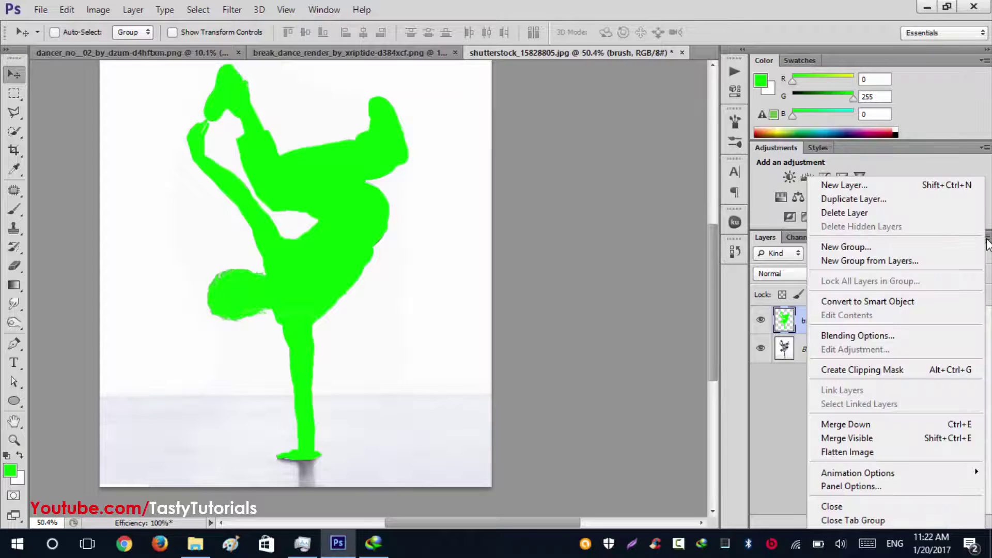
pyautogui.click(851, 485)
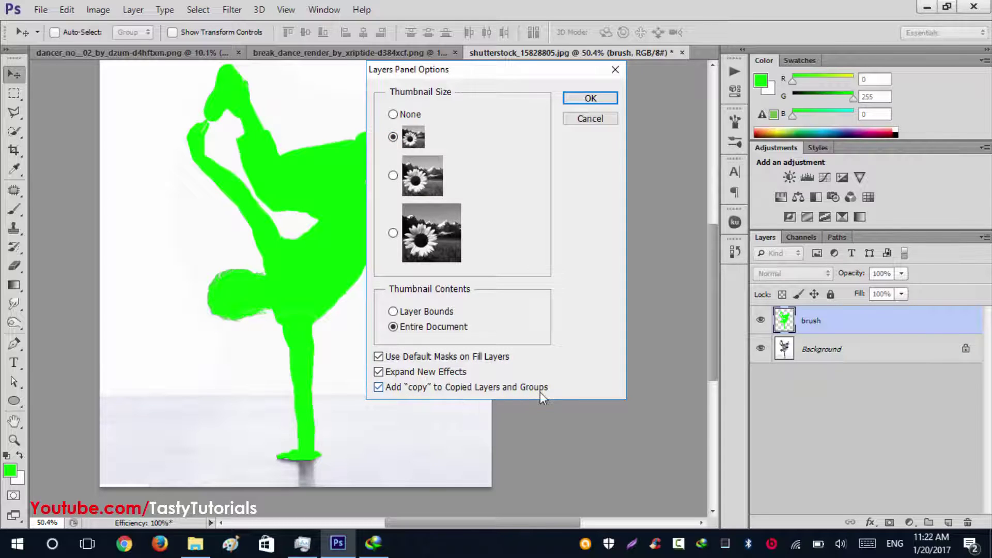
pyautogui.click(590, 99)
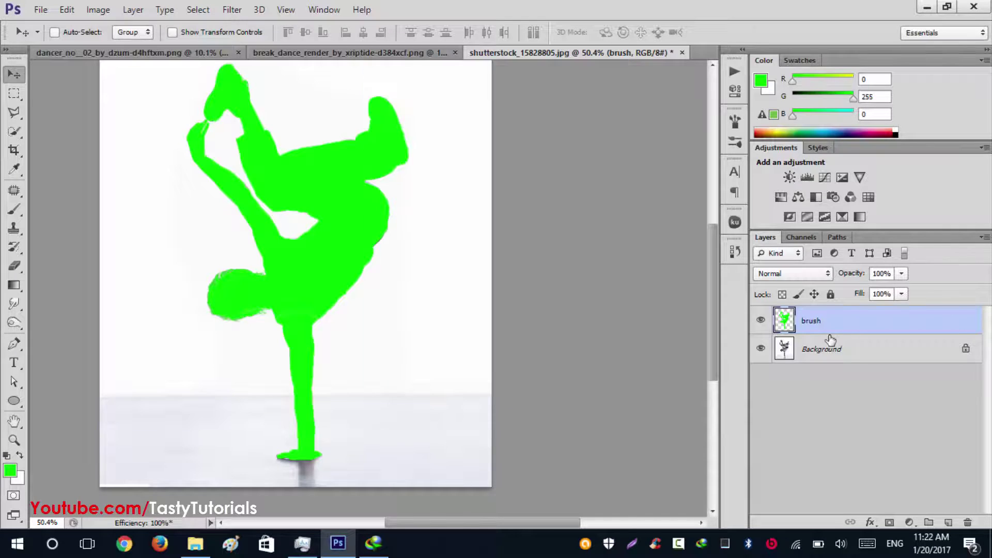
# Show the list of recorded actions beside the canvas
pyautogui.click(734, 70)
pyautogui.click(733, 70)
pyautogui.click(327, 12)
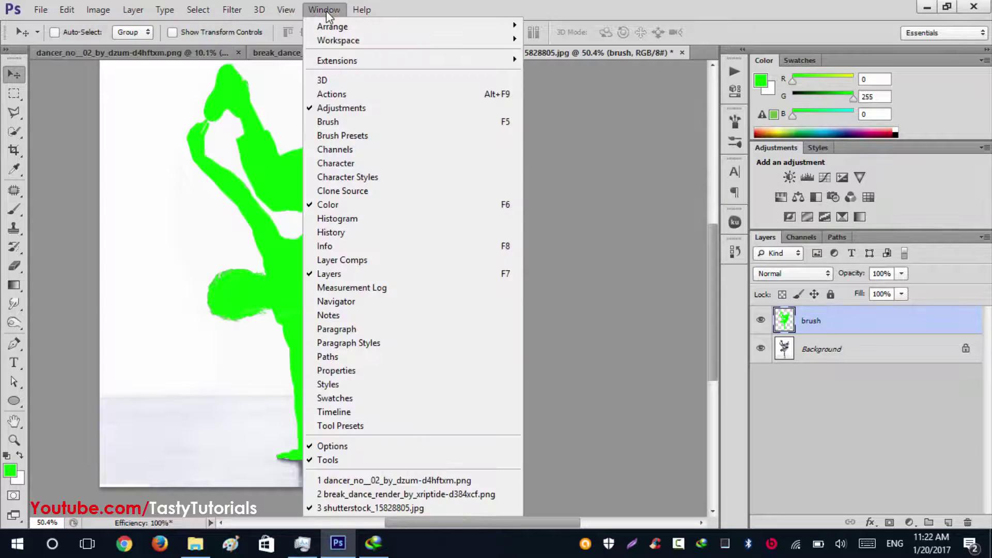
pyautogui.click(331, 91)
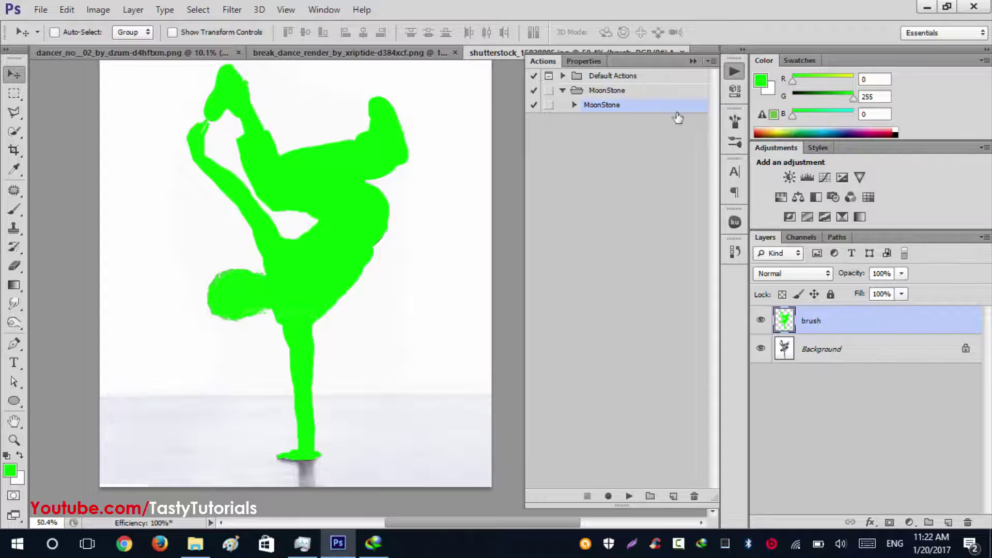
pyautogui.click(714, 62)
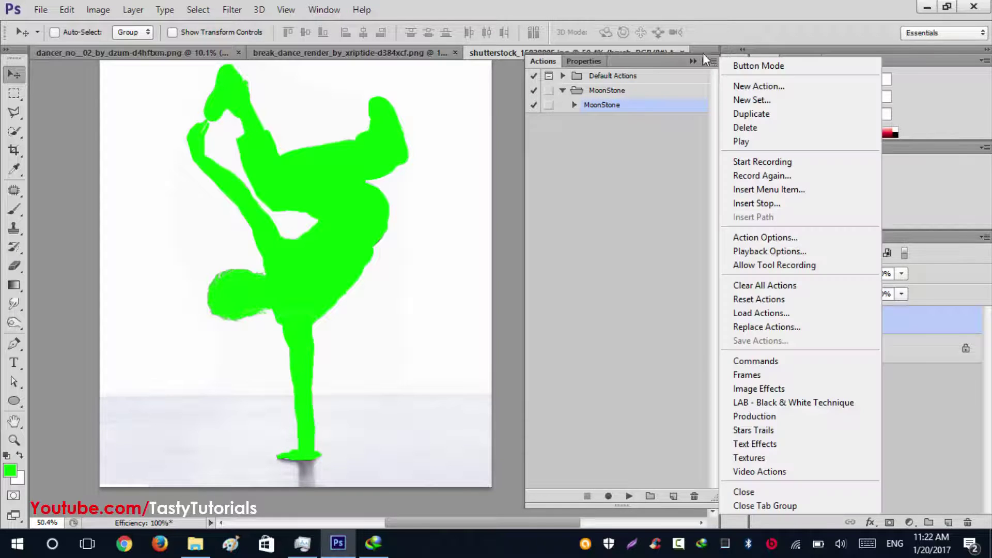
pyautogui.click(763, 321)
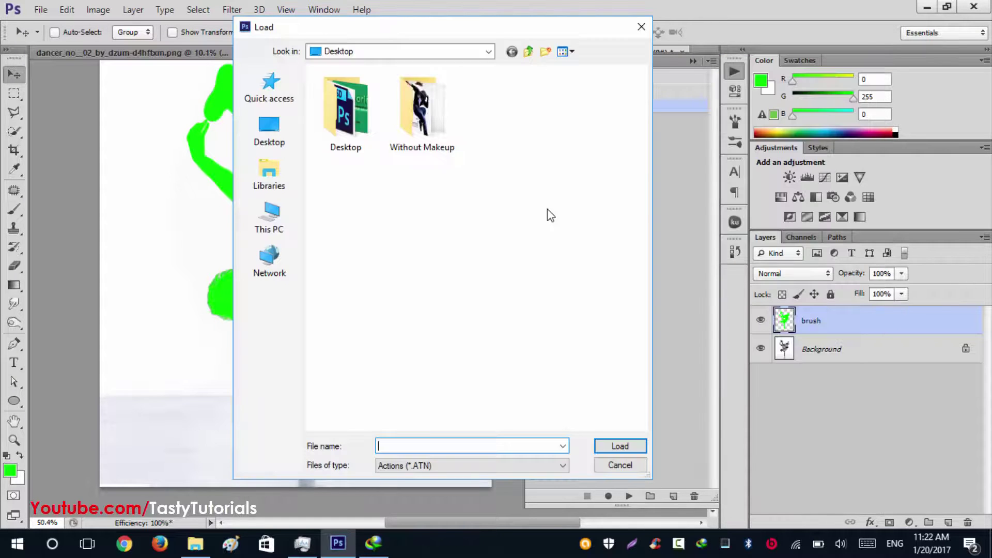
pyautogui.doubleClick(432, 150)
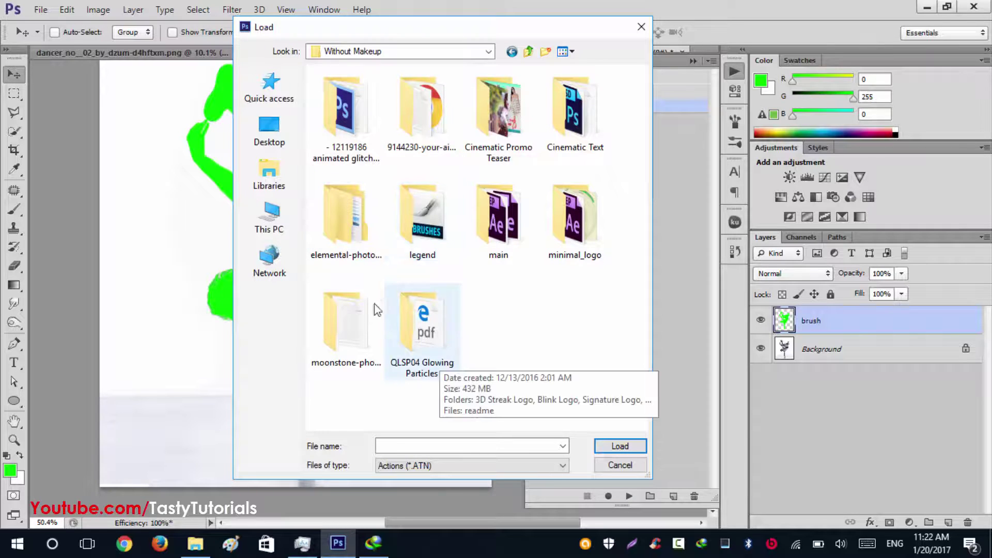
pyautogui.doubleClick(353, 326)
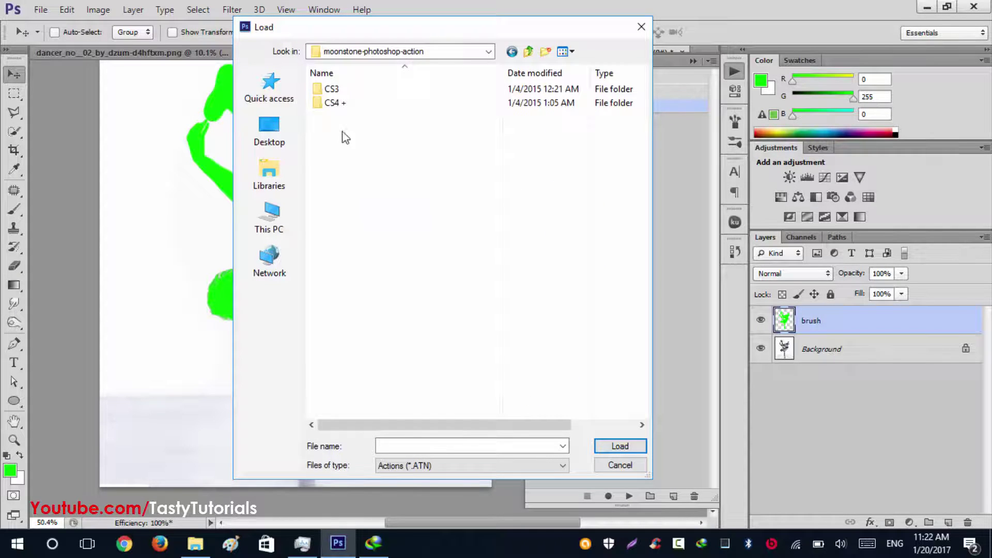
pyautogui.doubleClick(336, 91)
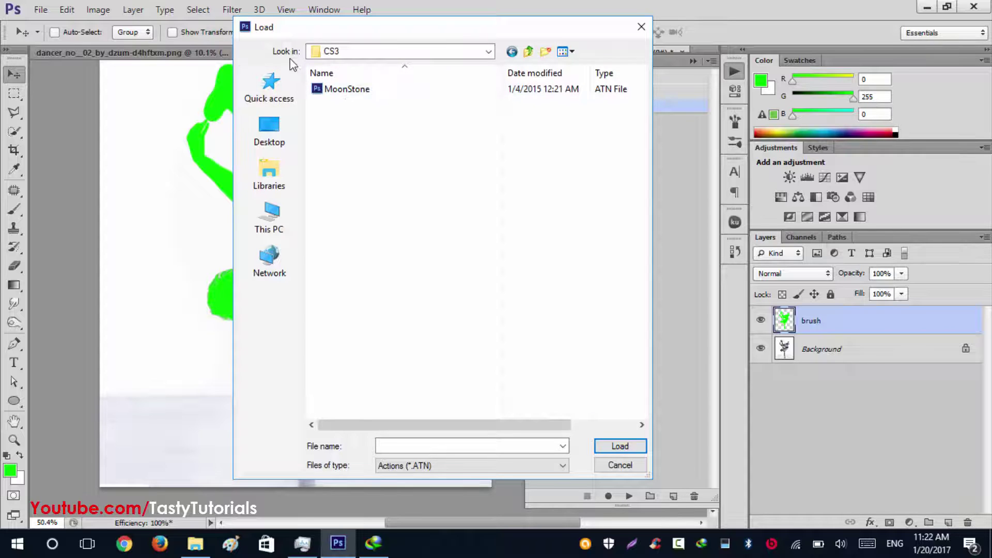
pyautogui.click(512, 51)
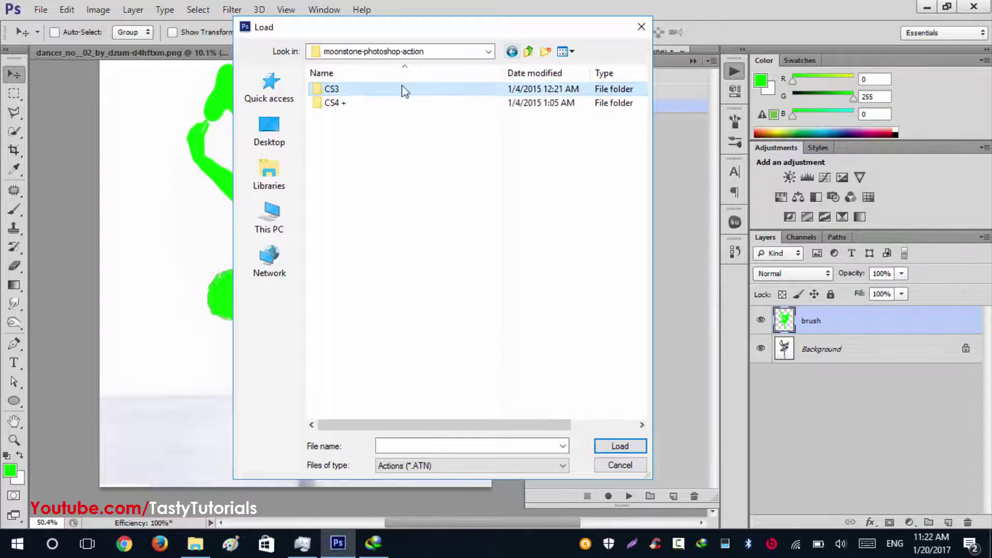
pyautogui.doubleClick(361, 106)
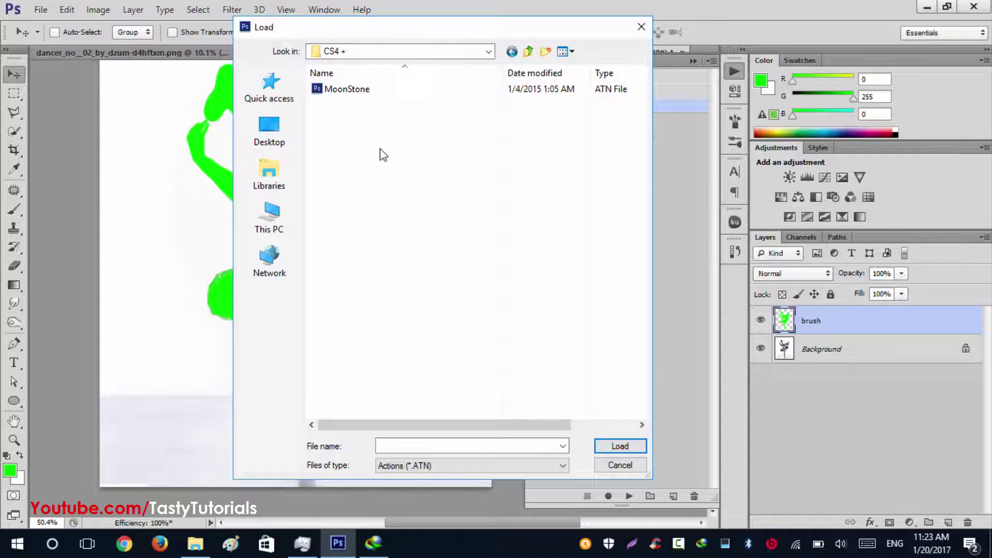
pyautogui.click(358, 95)
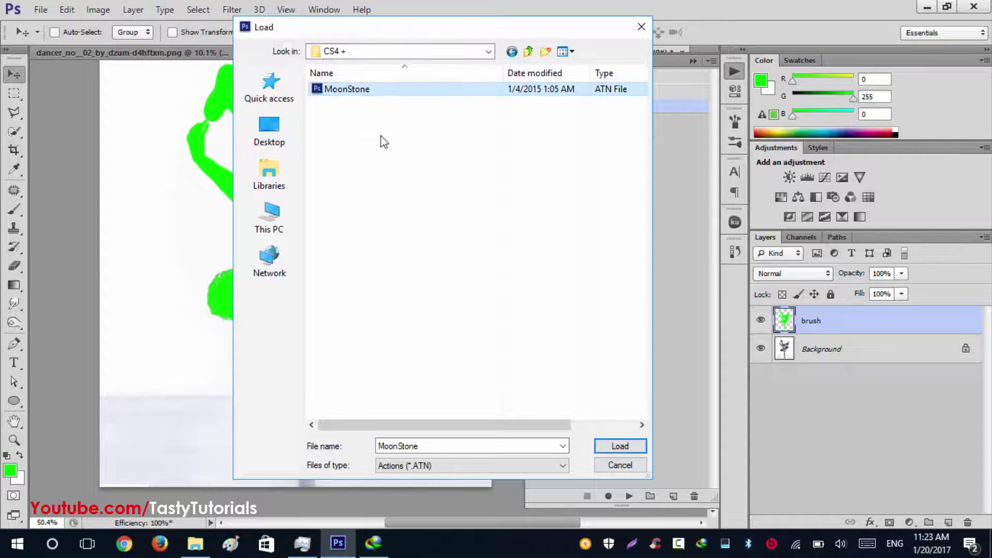
pyautogui.click(618, 466)
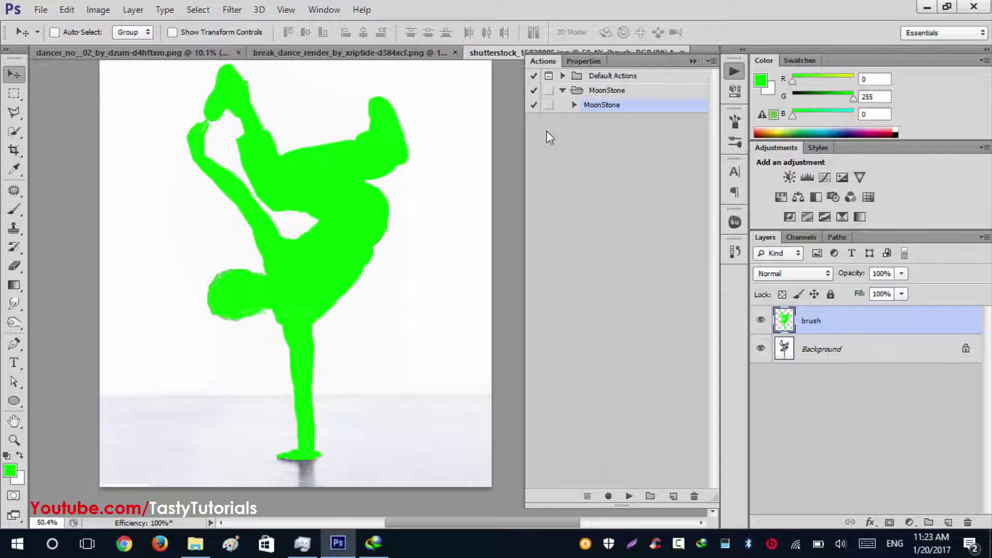
# Expand the MoonStone action to look over its commands and inspect the Purge options without running one
pyautogui.click(575, 105)
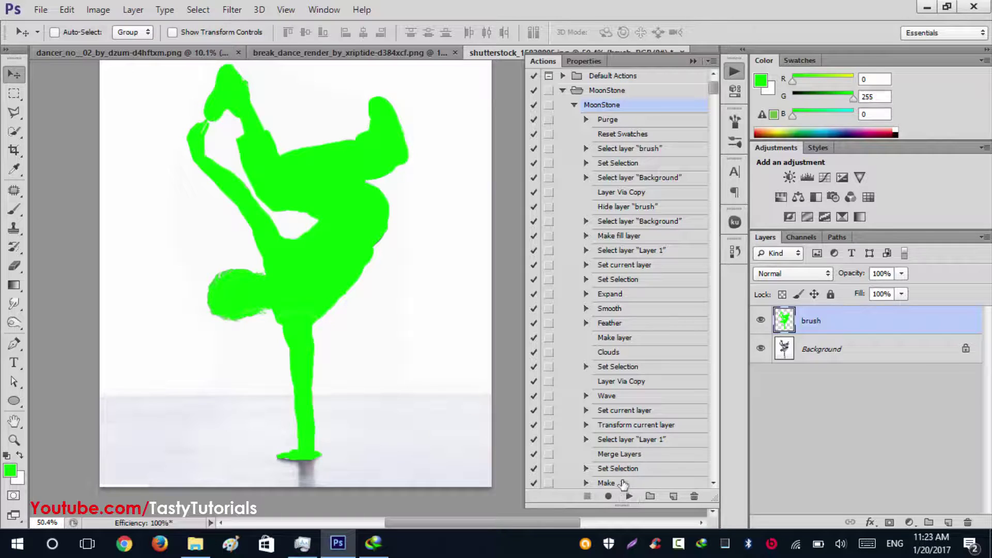
pyautogui.click(67, 9)
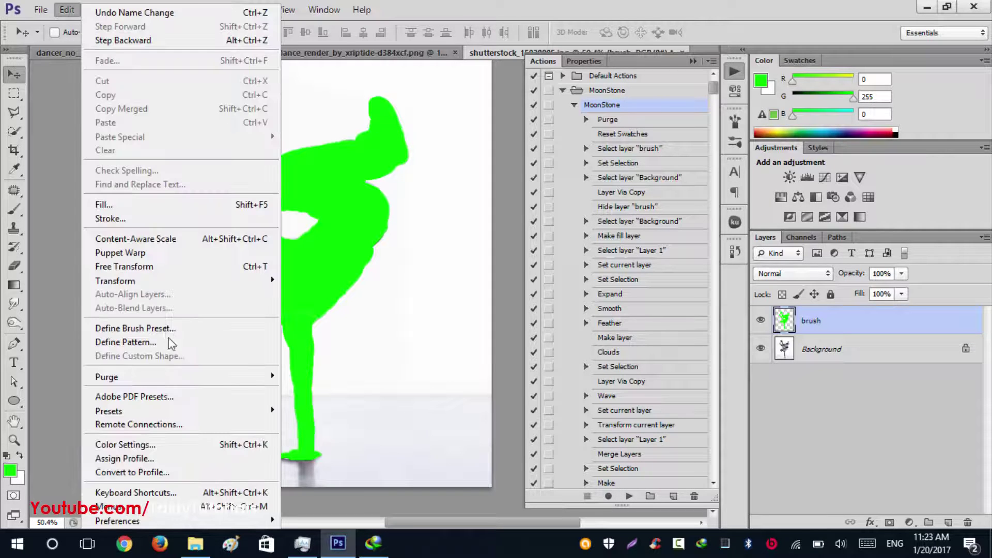
pyautogui.moveTo(208, 383)
pyautogui.press('Escape')
pyautogui.press('Escape')
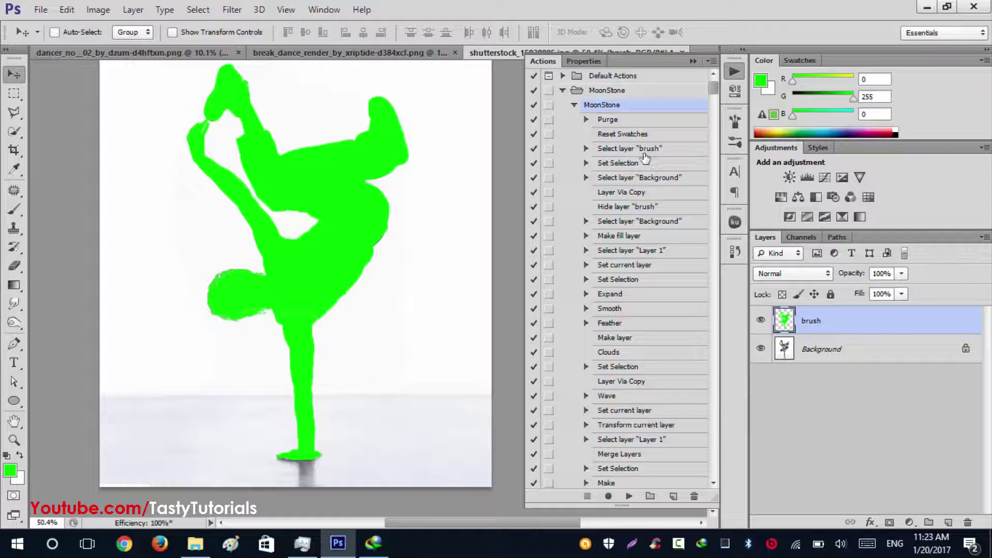
# Play the MoonStone action on the dancer photo and collapse the action list once it has run
pyautogui.scroll(-2, 295, 261)
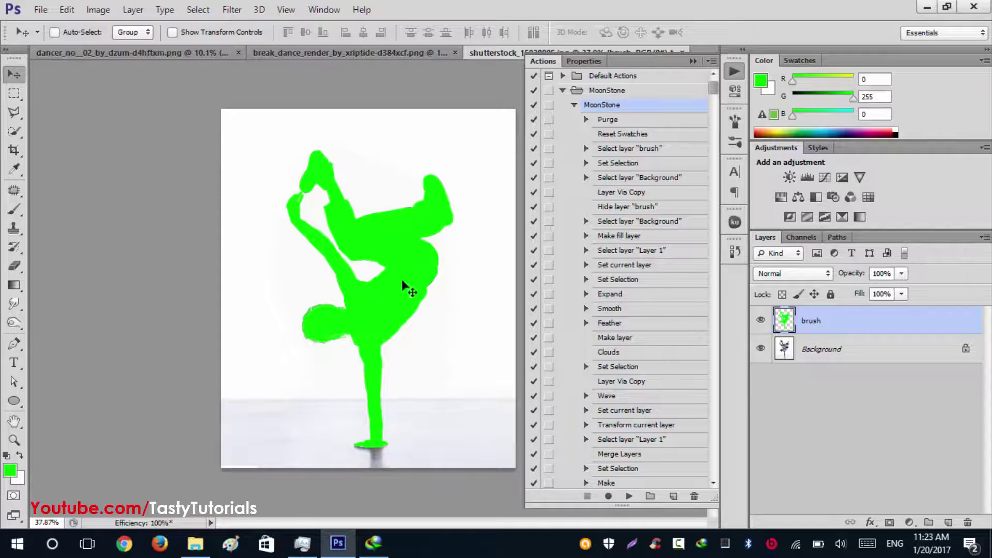
pyautogui.click(615, 496)
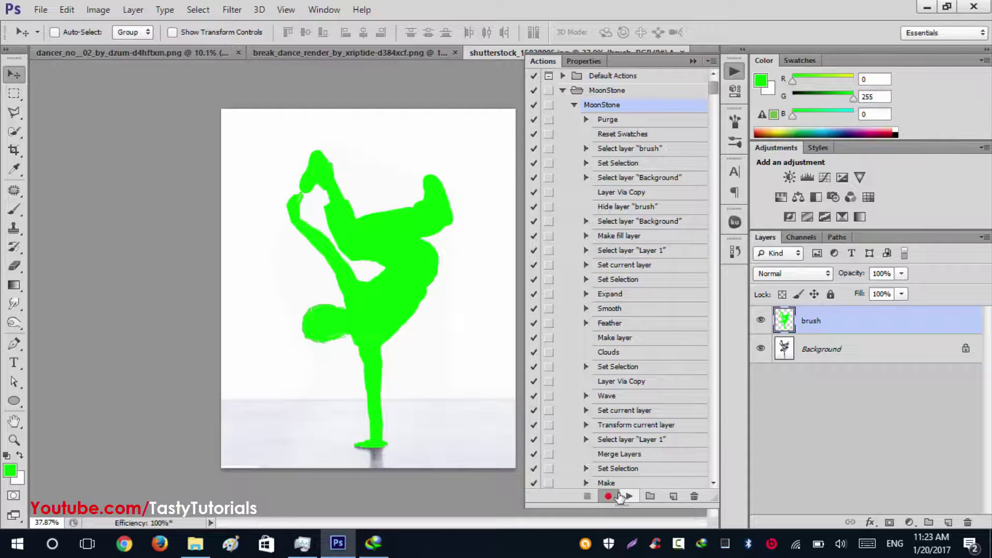
pyautogui.click(587, 497)
pyautogui.click(628, 496)
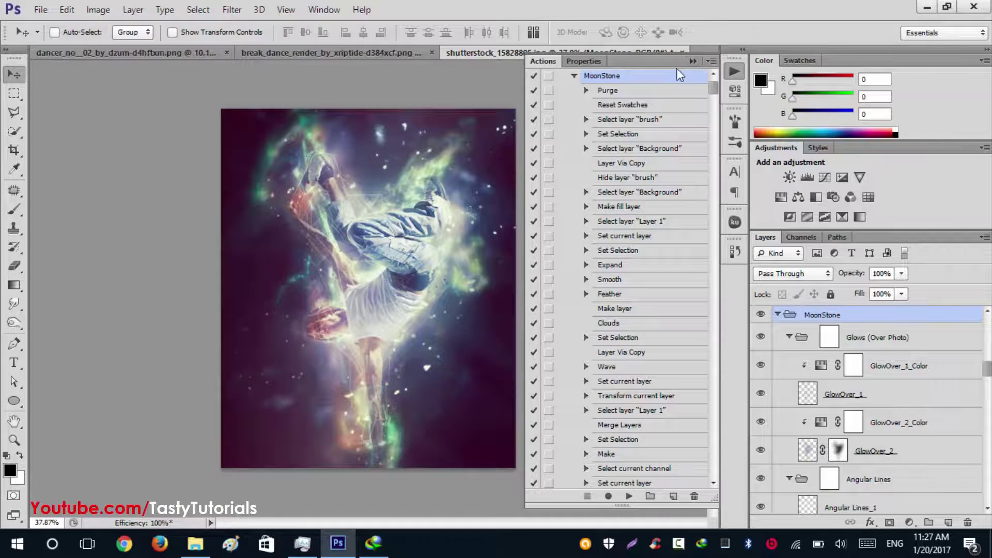
pyautogui.click(694, 62)
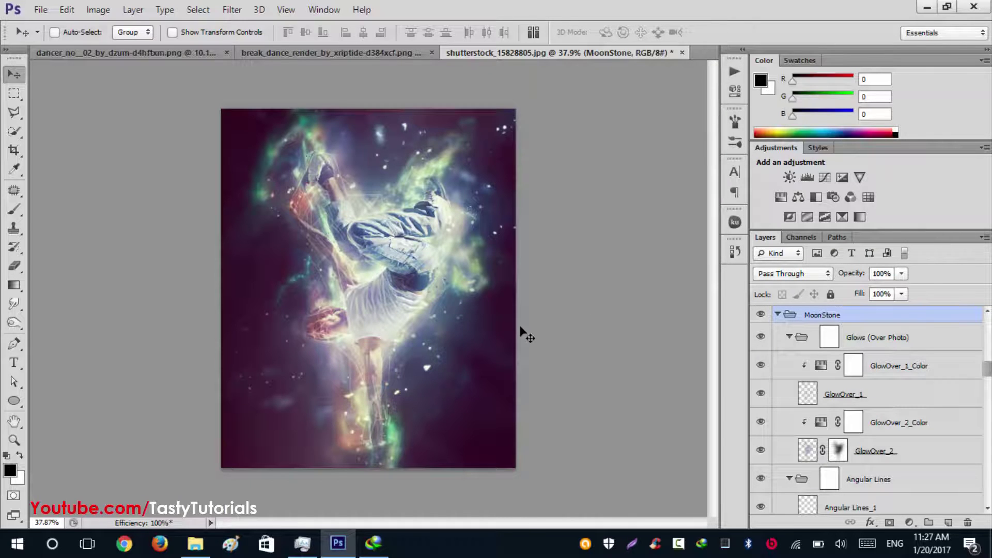
# Collapse the MoonStone group and expand the COLOR group to reach its color options
pyautogui.click(778, 315)
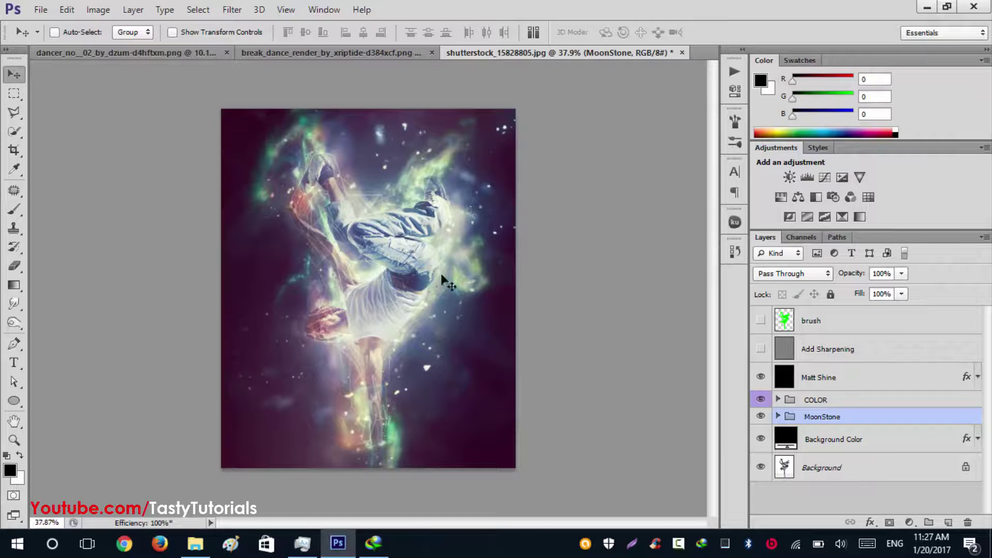
pyautogui.click(797, 403)
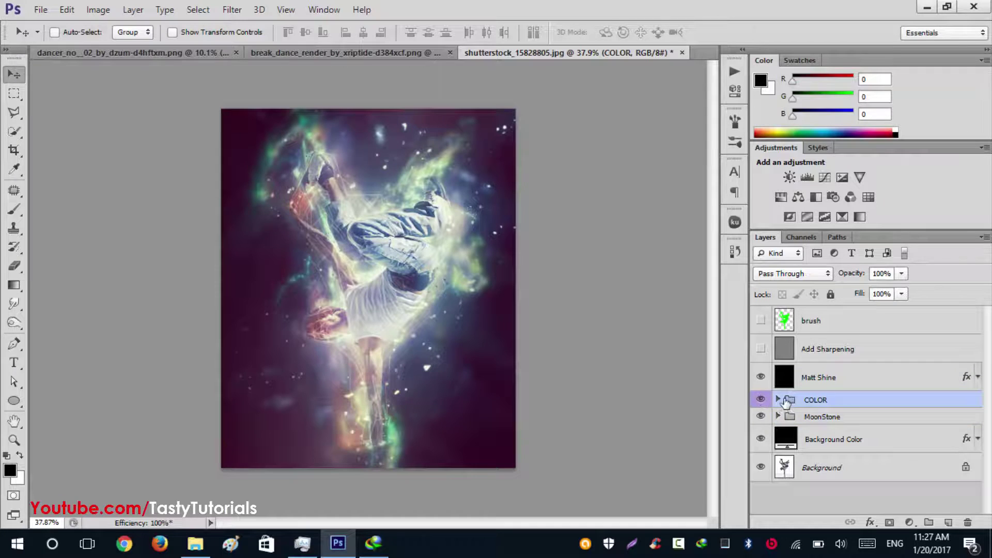
pyautogui.click(778, 400)
pyautogui.scroll(-3, 789, 406)
pyautogui.scroll(-1, 789, 405)
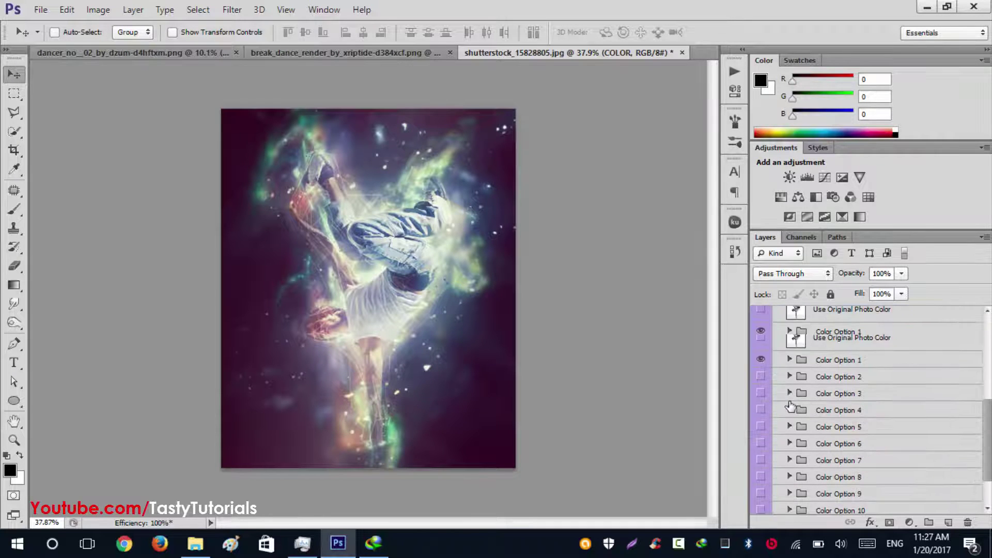
# Hide Color Option 1 and turn on Color Option 2 and Color Option 3 in the COLOR group
pyautogui.click(761, 366)
pyautogui.click(761, 367)
pyautogui.scroll(-1, 759, 365)
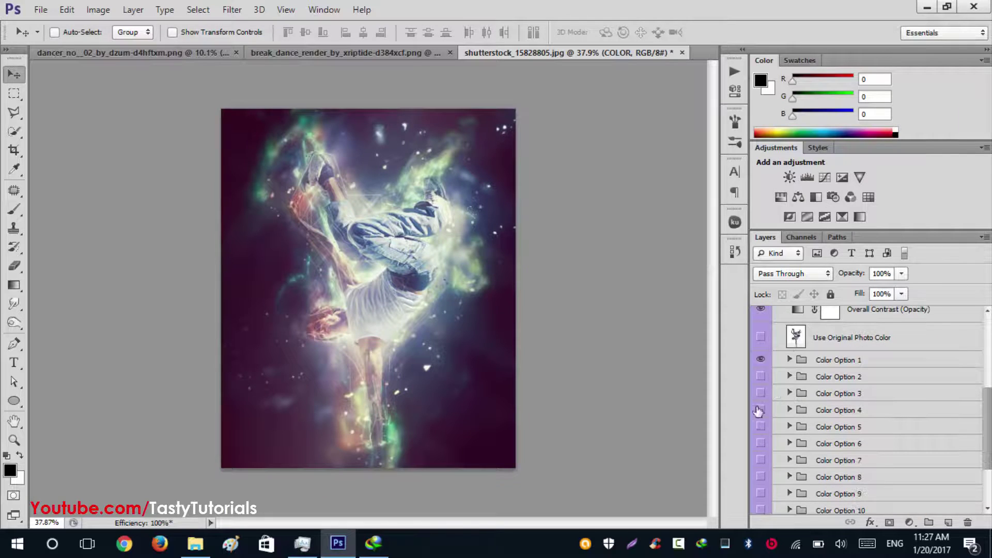
pyautogui.click(758, 361)
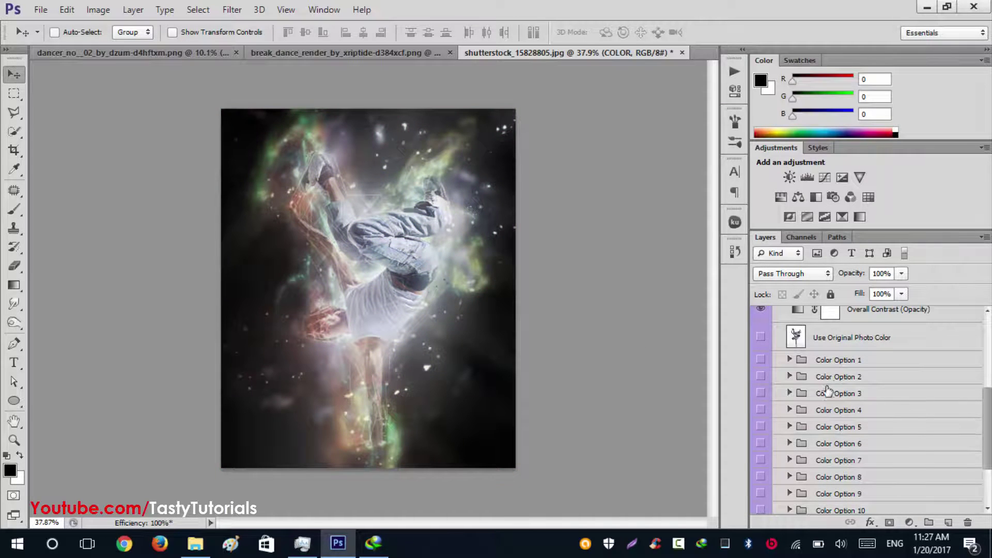
pyautogui.click(761, 377)
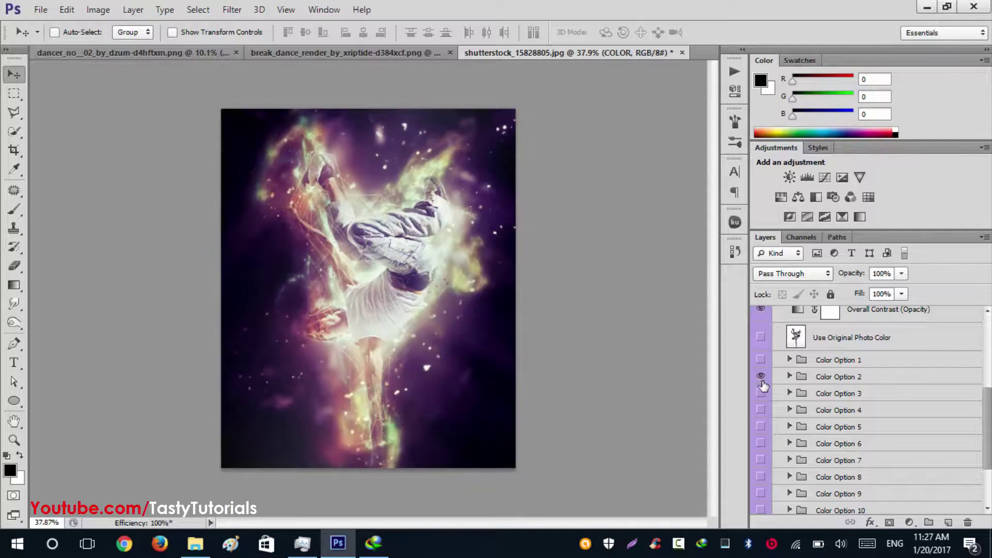
pyautogui.click(760, 393)
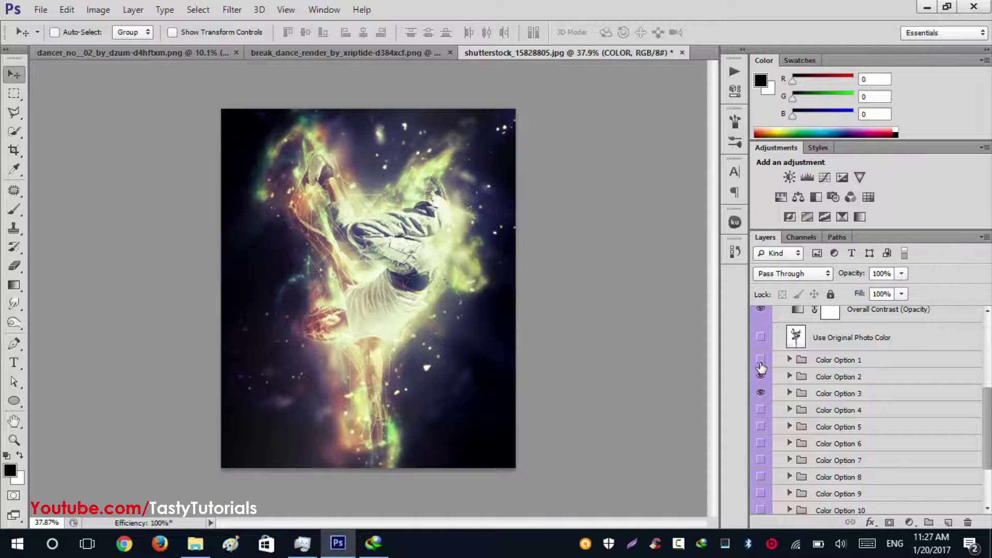
# Toggle the visibility of Color Option 1 and Color Option 4 to preview their tints on the dancer
pyautogui.click(761, 361)
pyautogui.click(761, 362)
pyautogui.click(761, 411)
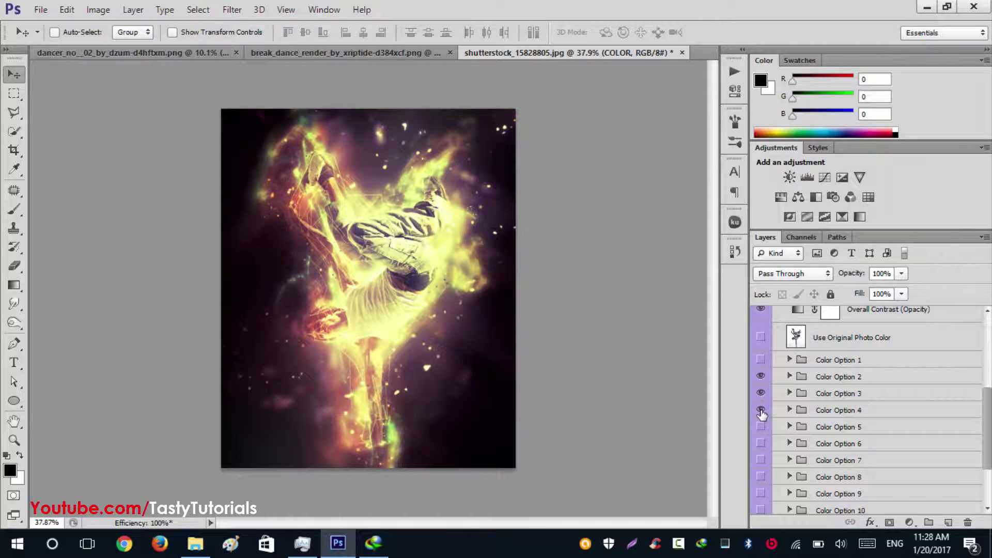
pyautogui.click(761, 411)
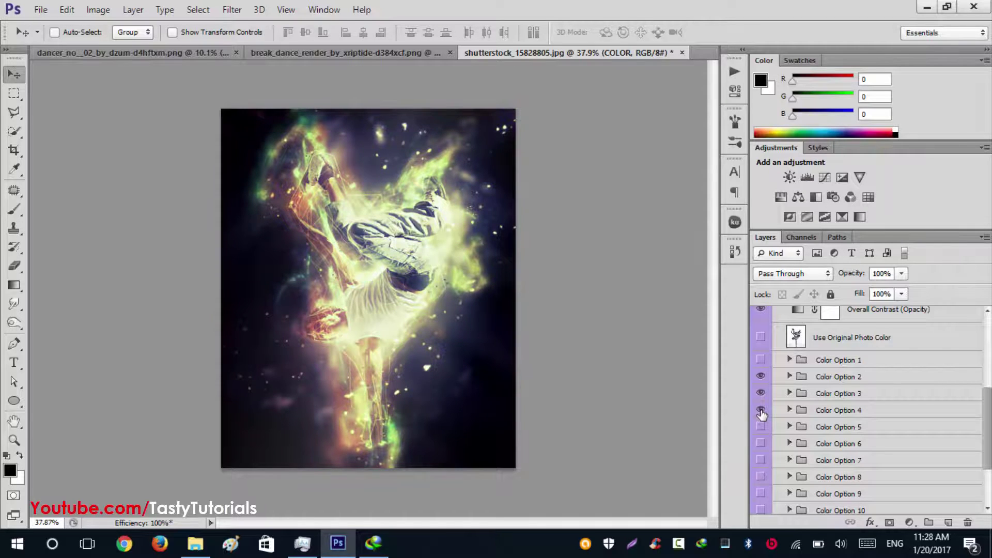
pyautogui.click(761, 411)
# Collapse the COLOR group and expand the MoonStone group to reach its effect layers
pyautogui.scroll(5, 769, 408)
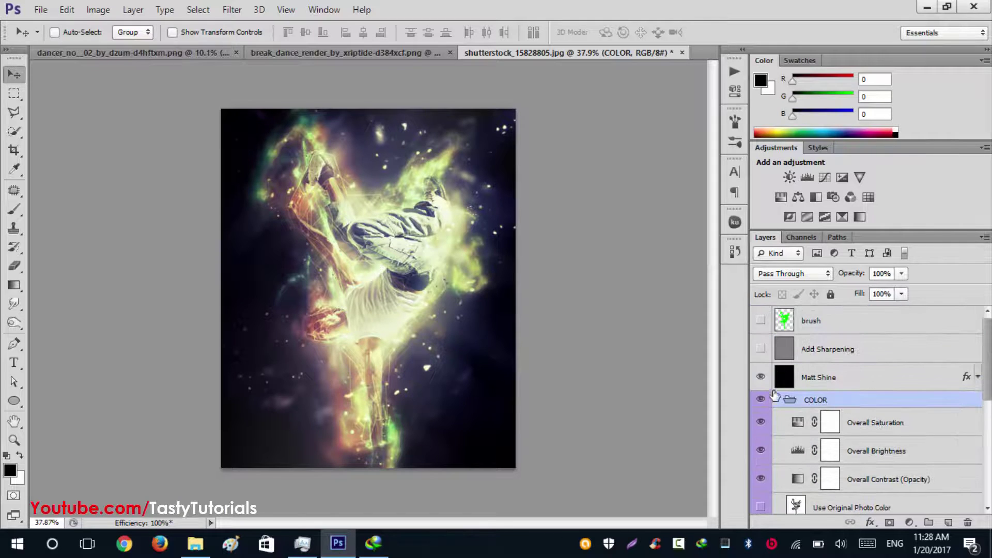
pyautogui.scroll(-1, 775, 402)
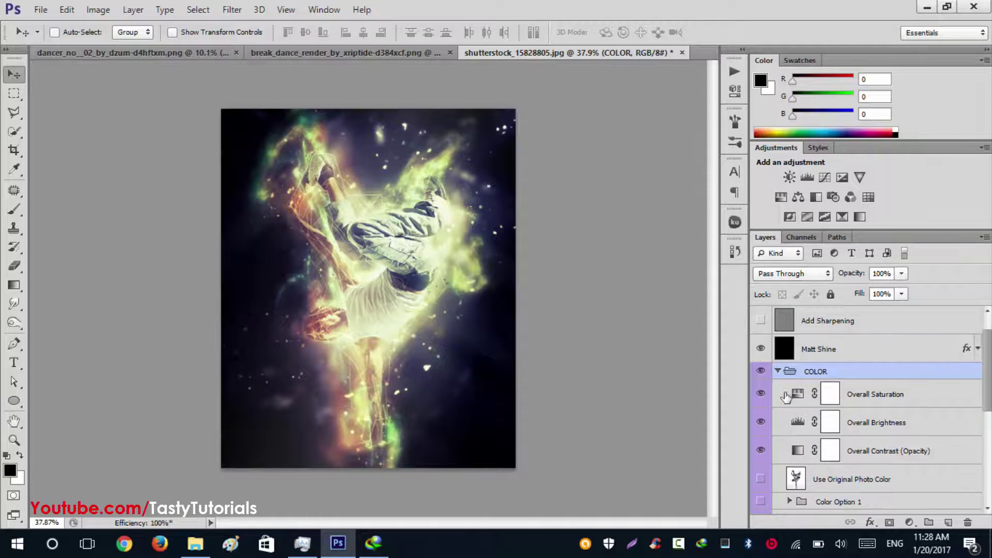
pyautogui.click(779, 373)
pyautogui.click(832, 422)
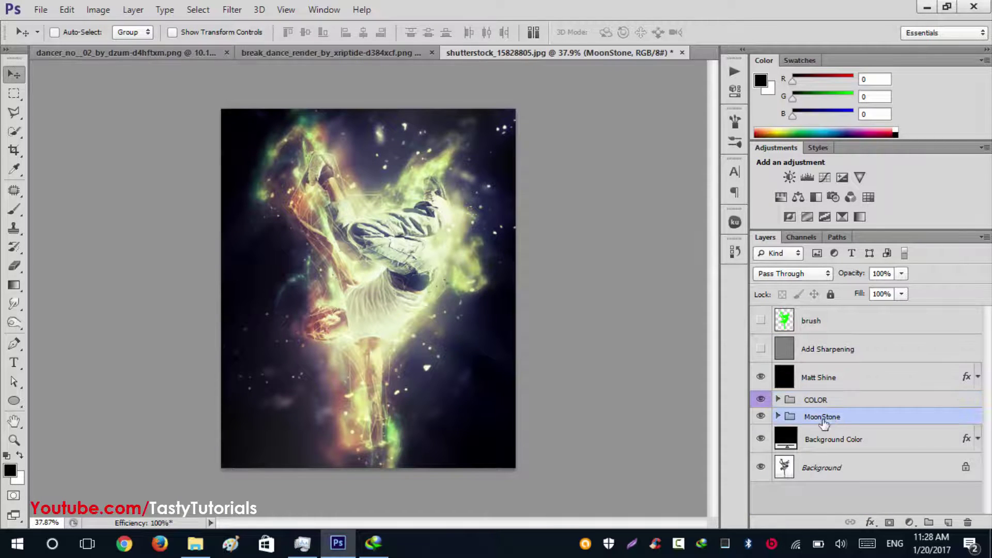
pyautogui.click(779, 418)
pyautogui.scroll(-3, 779, 413)
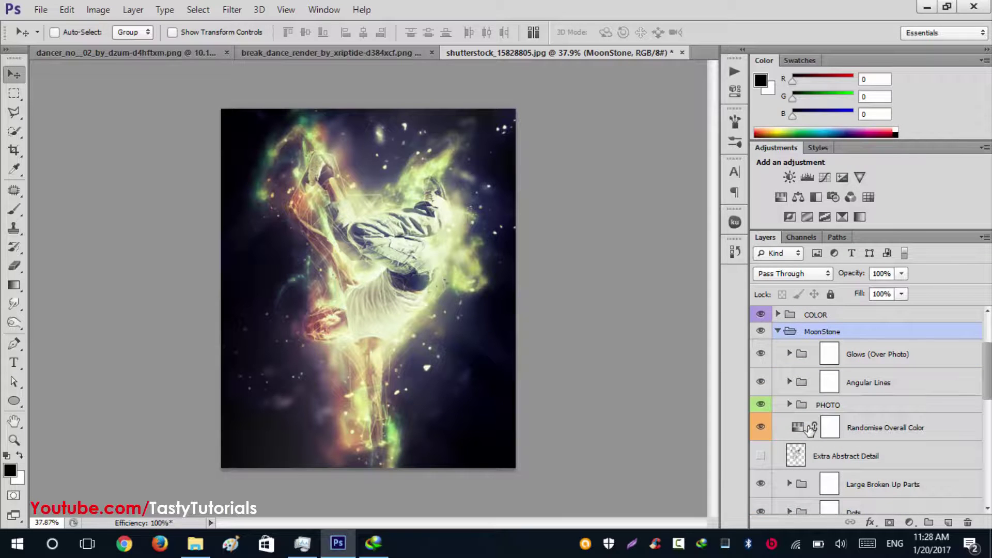
pyautogui.scroll(-3, 779, 414)
# Compare the image with and without the Extra Abstract Detail layer, and delete that layer
pyautogui.click(761, 372)
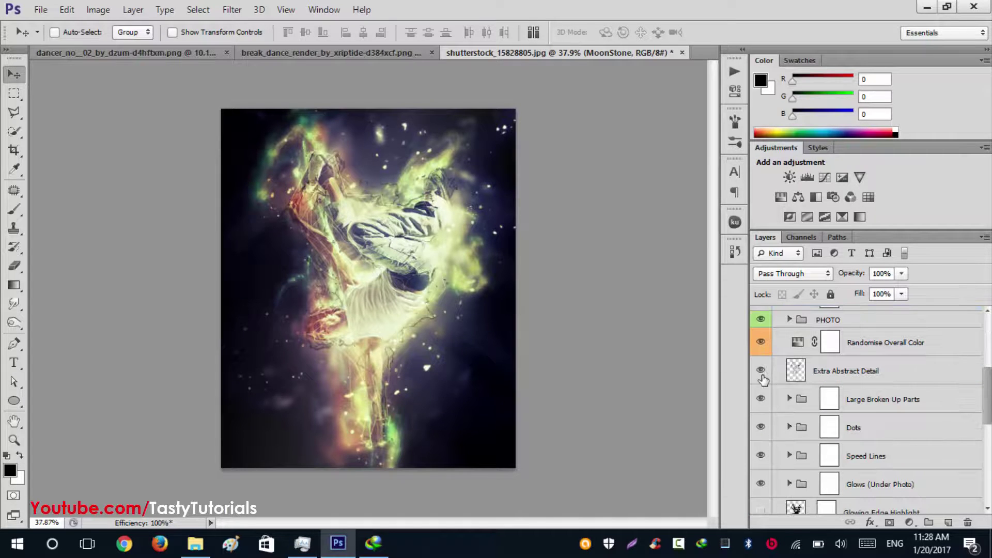
pyautogui.click(761, 372)
pyautogui.click(761, 372)
pyautogui.click(761, 372)
pyautogui.click(845, 380)
pyautogui.press('Delete')
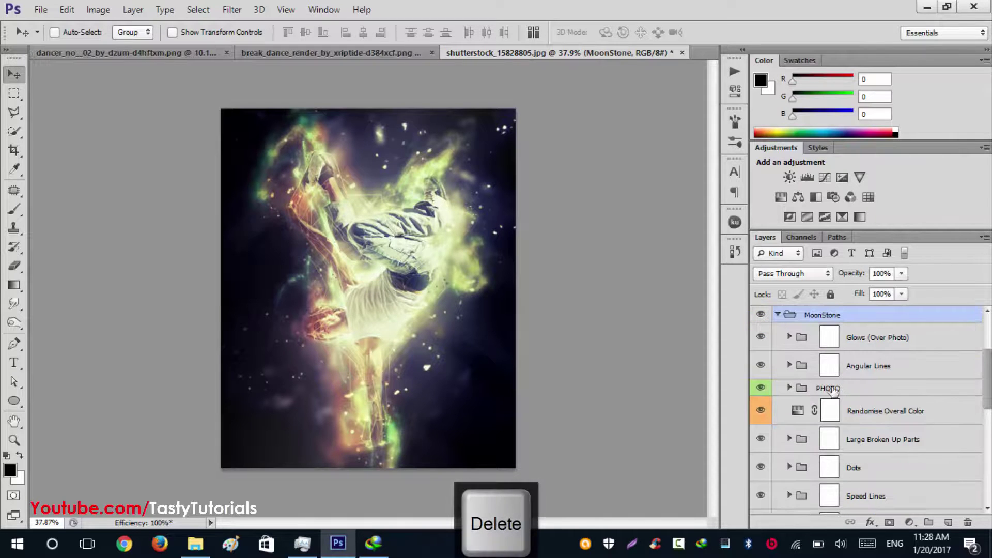
# Toggle the visibility of the Speed Lines and Dots groups to examine what each adds to the effect
pyautogui.scroll(-2, 826, 408)
pyautogui.scroll(-1, 826, 408)
pyautogui.click(760, 411)
pyautogui.click(760, 411)
pyautogui.click(760, 411)
pyautogui.click(760, 384)
pyautogui.click(761, 383)
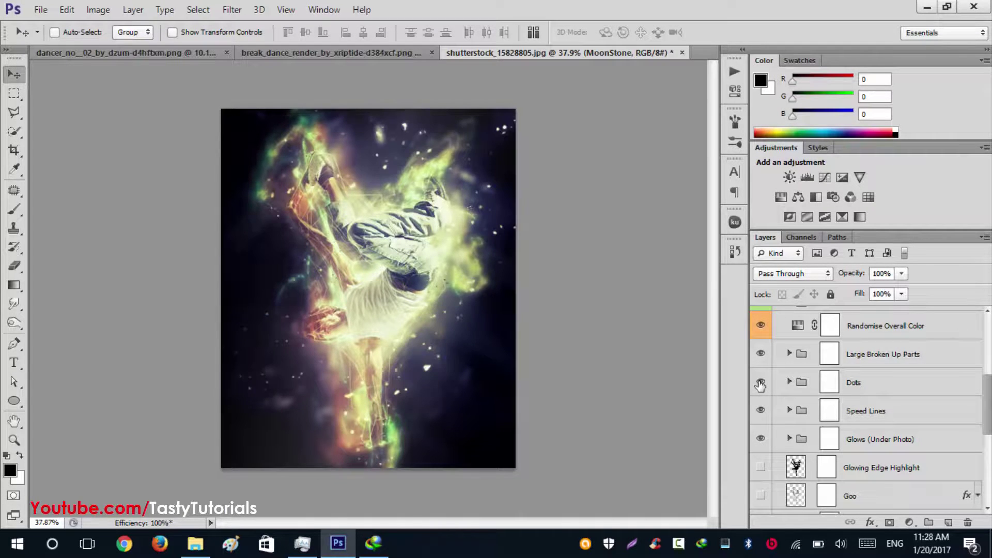
# Try duplicating the Dots group for more particles and undo the duplication
pyautogui.click(866, 388)
pyautogui.hotkey('ctrl', 'j')
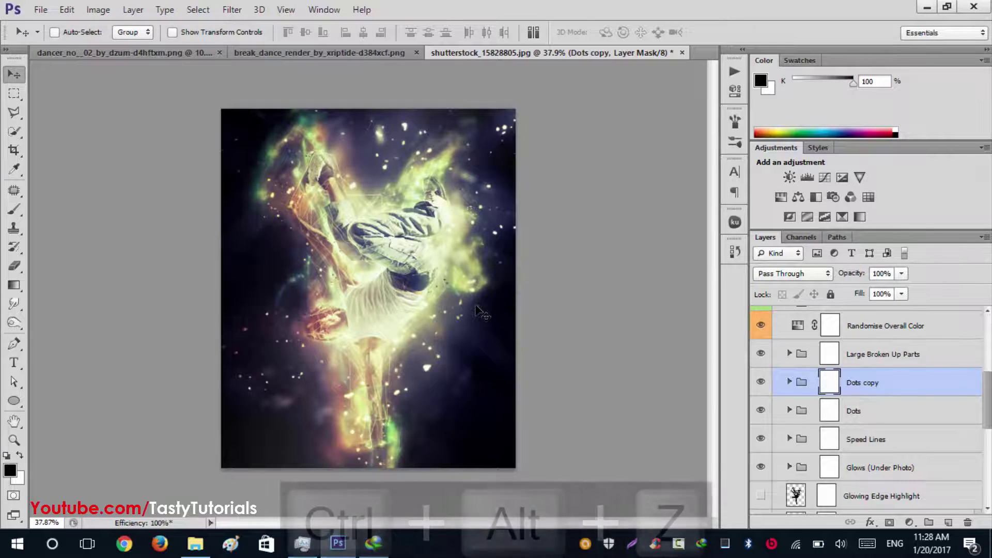
pyautogui.hotkey('ctrl', 'alt', 'z')
# Toggle the visibility of the Speed Lines and Glows (Under Photo) groups to compare the image with and without them
pyautogui.scroll(-2, 839, 407)
pyautogui.click(761, 439)
pyautogui.click(761, 438)
pyautogui.click(761, 467)
pyautogui.click(761, 468)
pyautogui.click(761, 467)
pyautogui.click(761, 467)
pyautogui.click(761, 467)
pyautogui.click(762, 466)
# Preview the Large Broken Up Parts group, try duplicating it for a denser effect, and undo the duplication
pyautogui.click(761, 382)
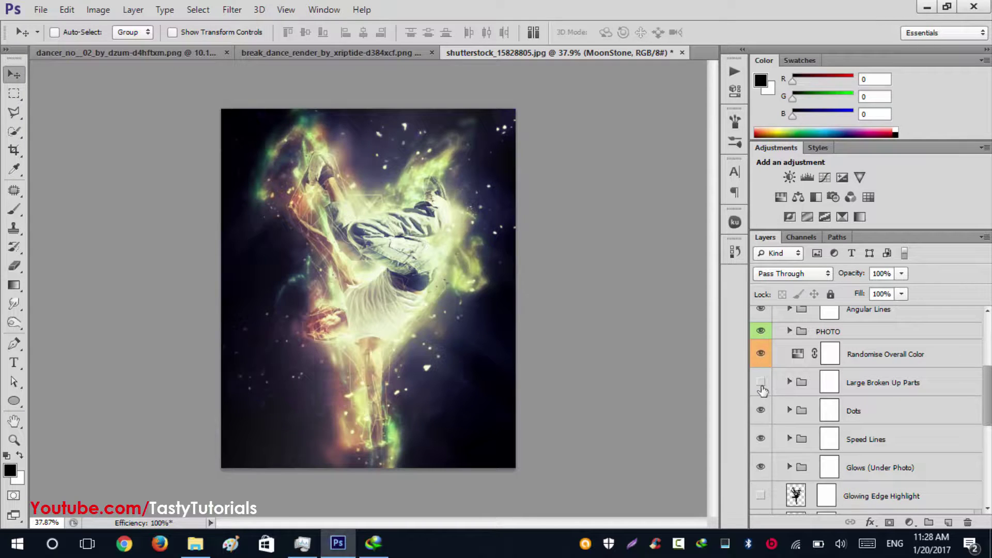
pyautogui.click(888, 383)
pyautogui.hotkey('ctrl', 'j')
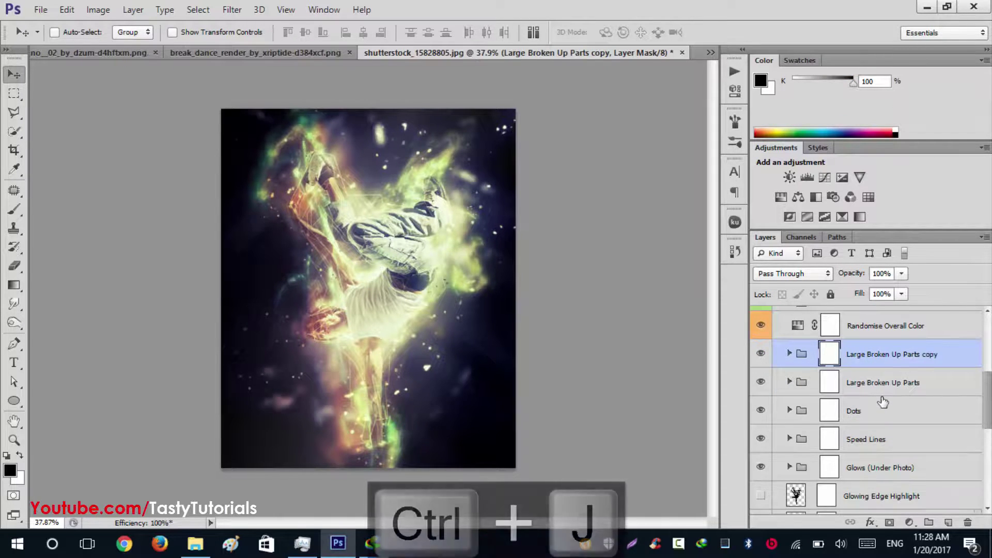
pyautogui.hotkey('ctrl', 'alt', 'z')
pyautogui.hotkey('ctrl', 'alt', 'z')
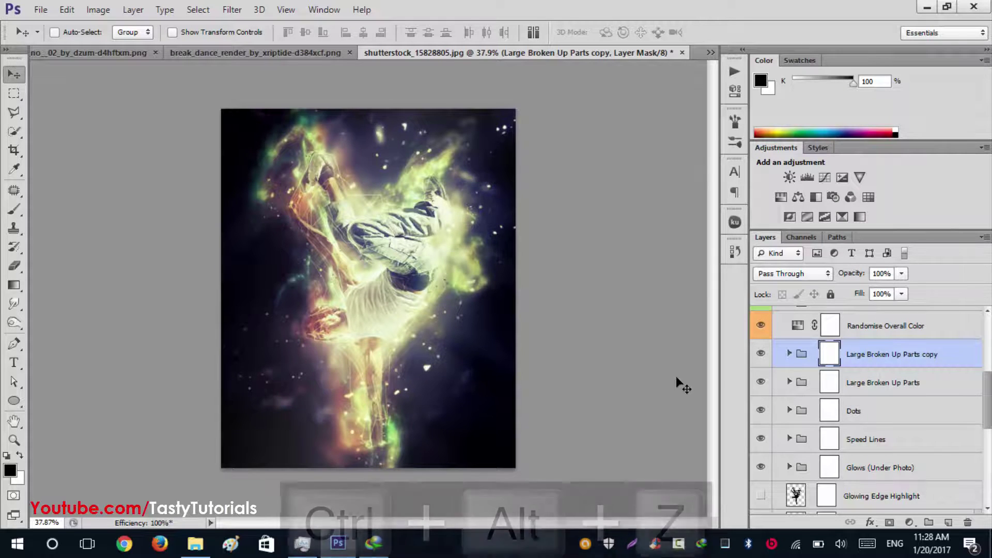
# Collapse the MoonStone group and deselect all layers
pyautogui.scroll(1, 781, 351)
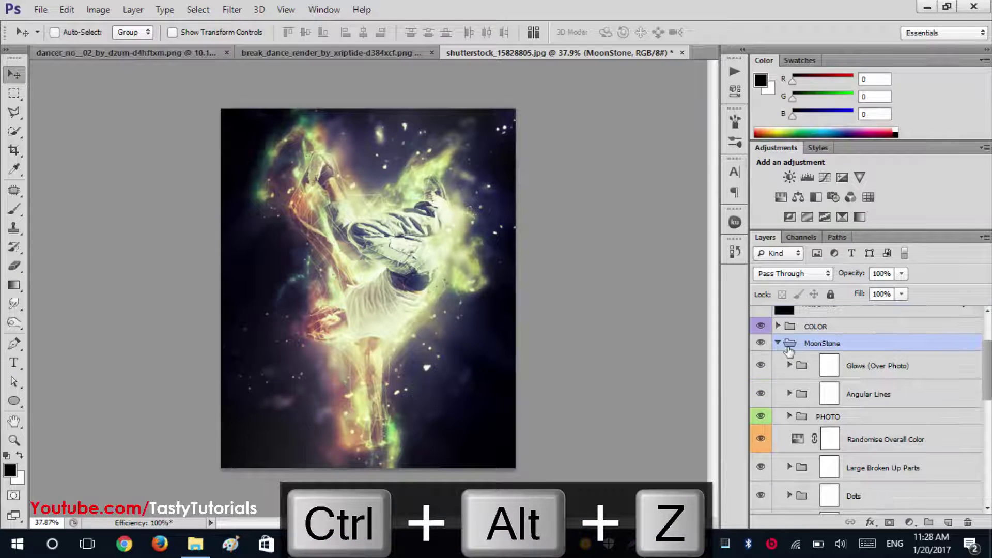
pyautogui.click(778, 345)
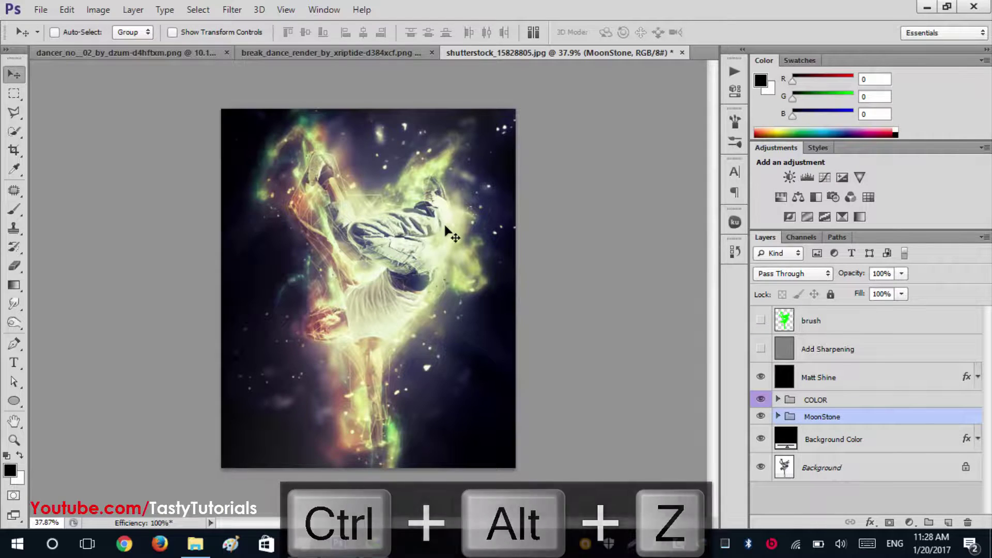
pyautogui.click(849, 500)
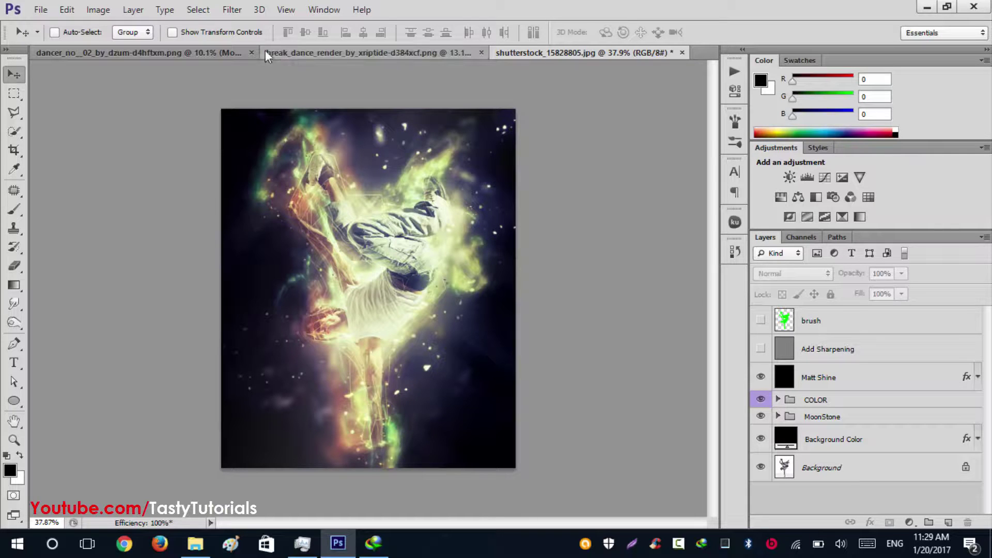
pyautogui.click(260, 14)
pyautogui.click(260, 14)
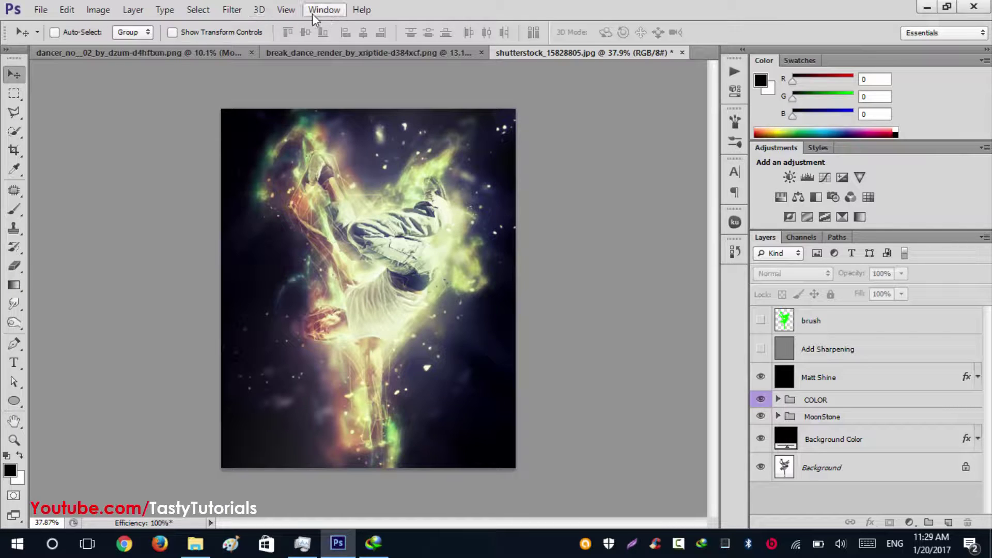
pyautogui.click(256, 13)
pyautogui.click(255, 11)
pyautogui.click(264, 10)
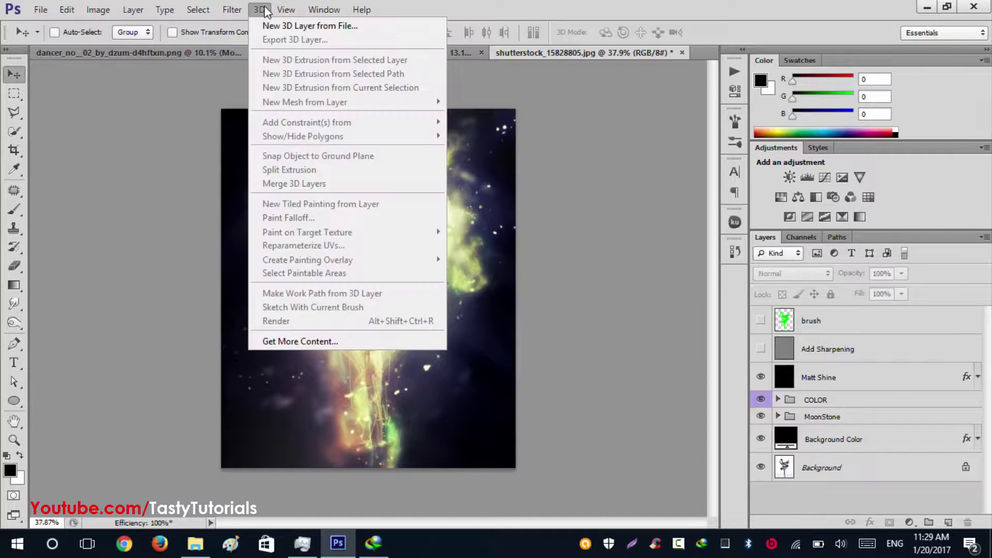
pyautogui.click(265, 11)
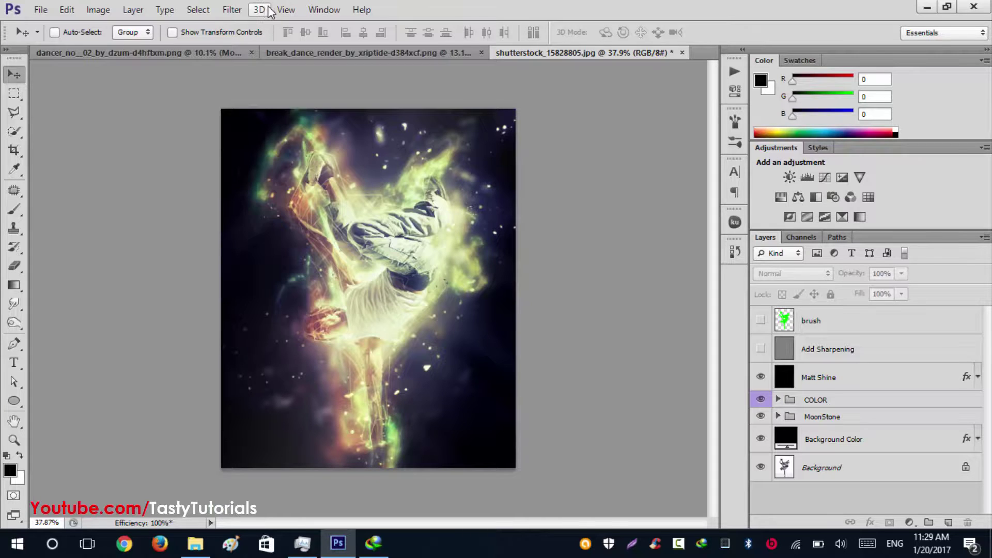
# Check the Photoshop version in the program's About information and close it
pyautogui.click(359, 12)
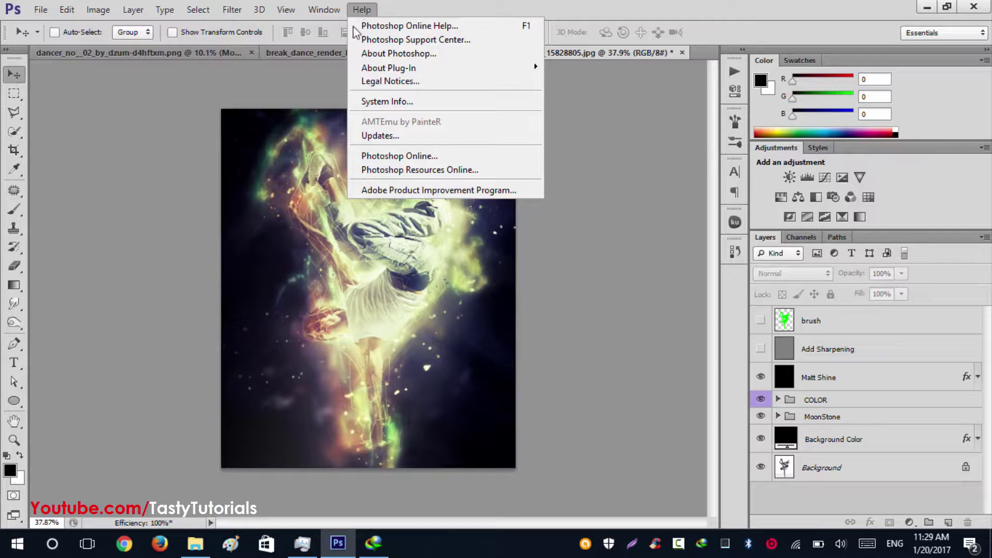
pyautogui.click(376, 59)
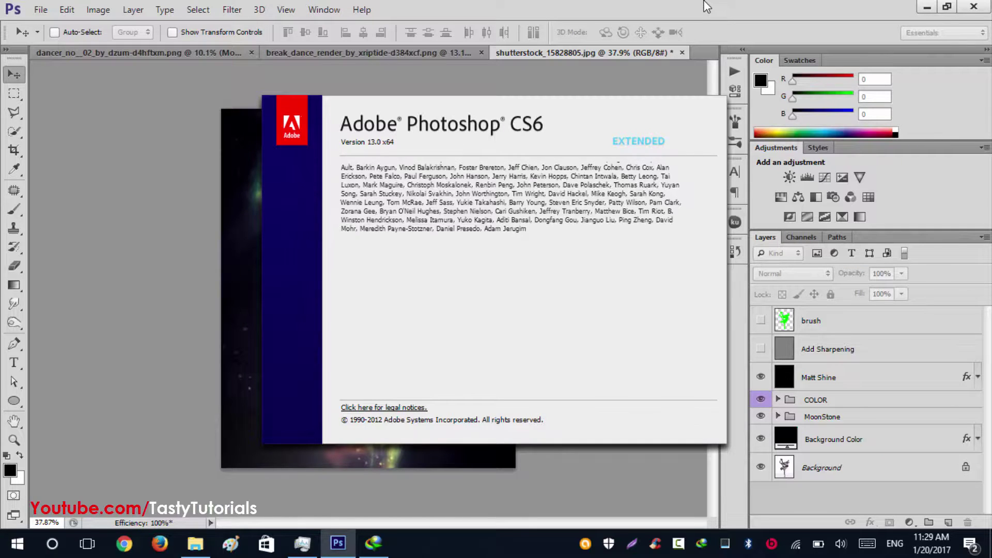
pyautogui.press('Escape')
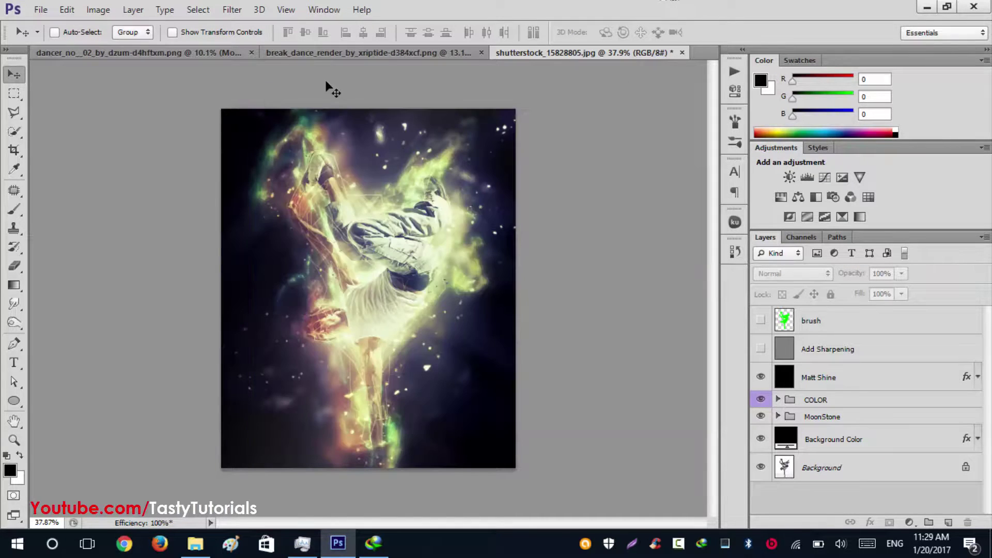
pyautogui.click(261, 11)
pyautogui.click(268, 15)
pyautogui.click(269, 16)
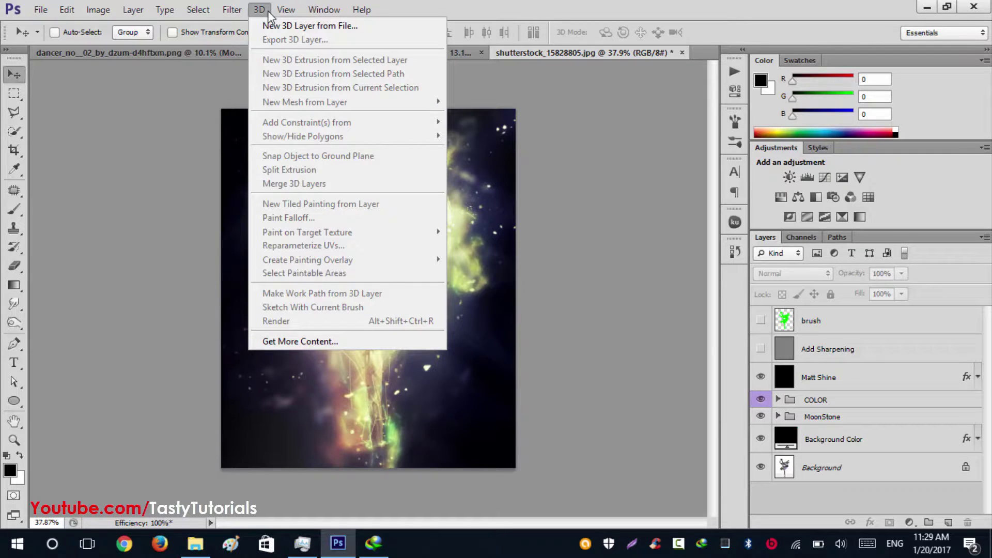
pyautogui.click(268, 15)
pyautogui.click(268, 15)
pyautogui.click(268, 14)
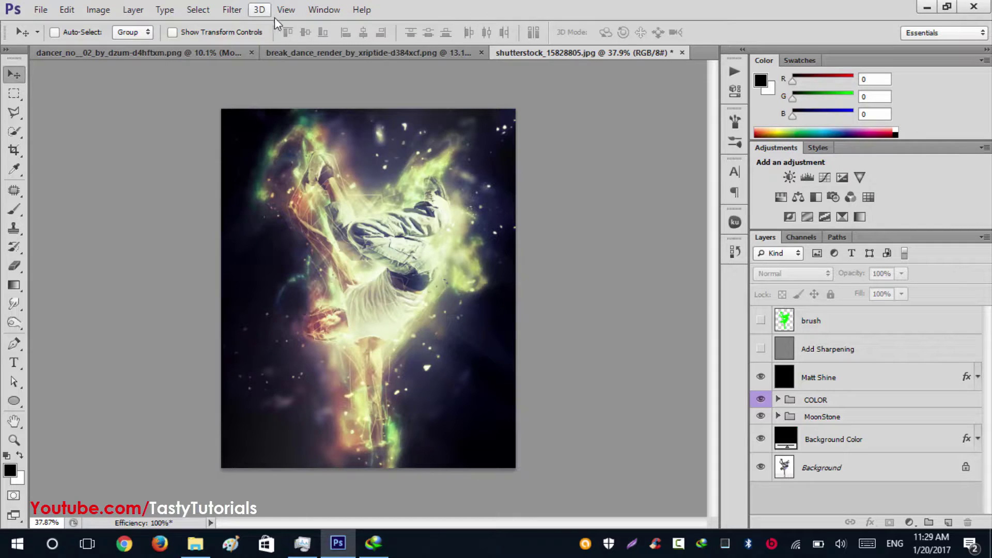
pyautogui.click(260, 12)
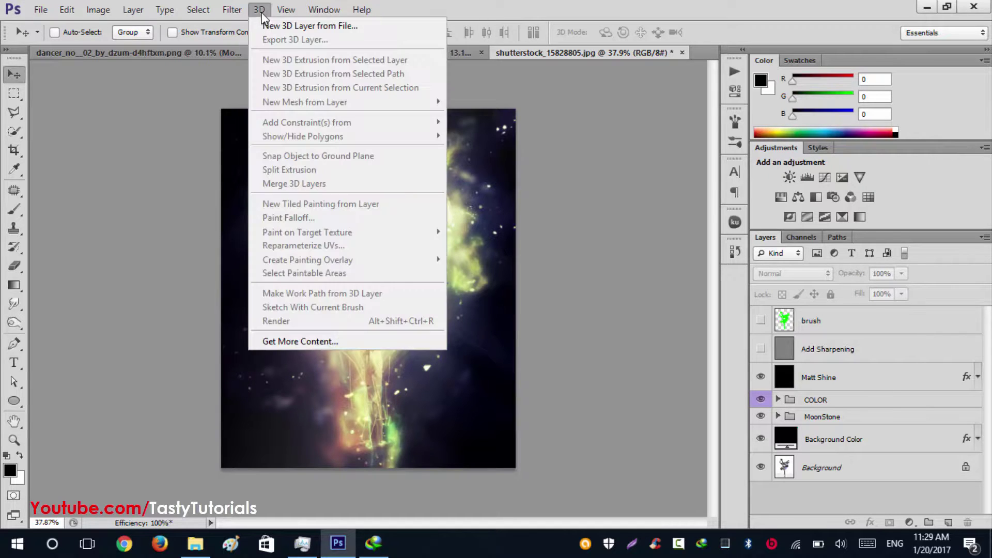
pyautogui.click(260, 13)
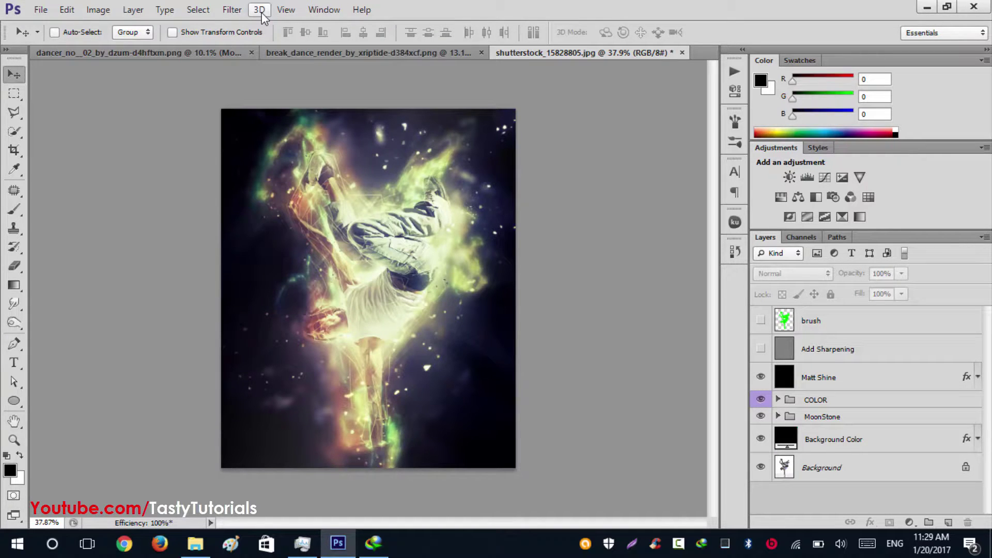
pyautogui.click(262, 13)
pyautogui.click(261, 12)
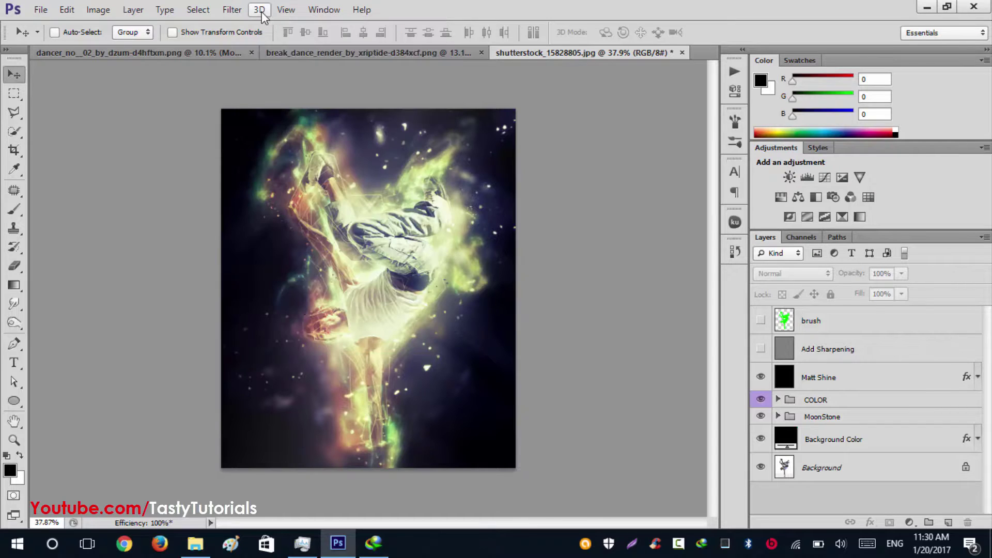